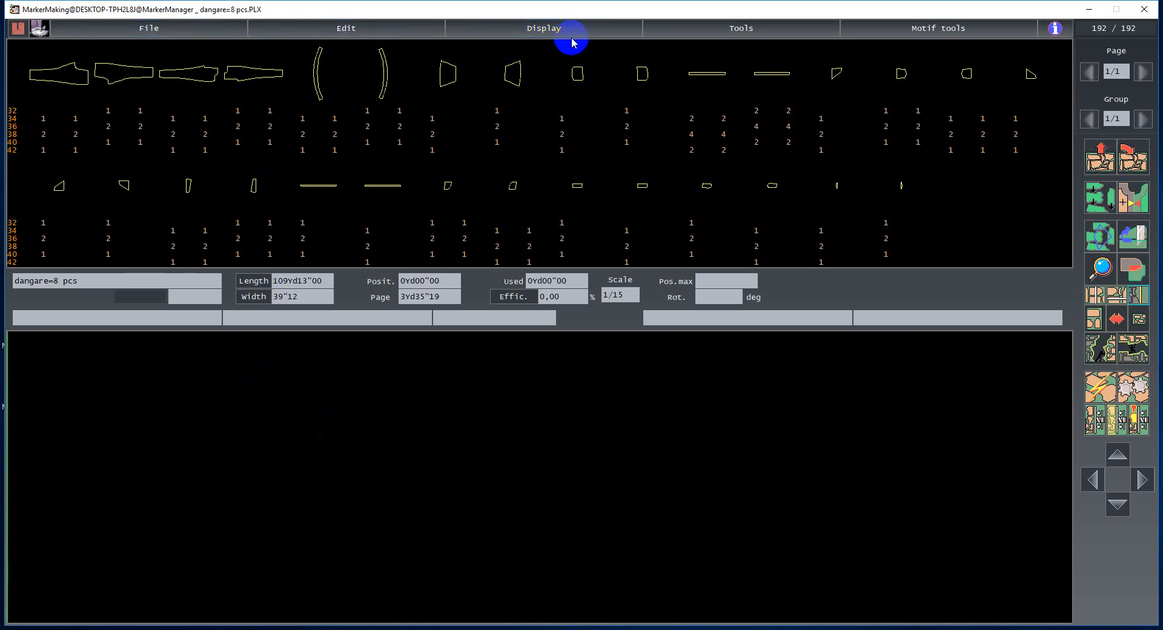
left_click(738, 34)
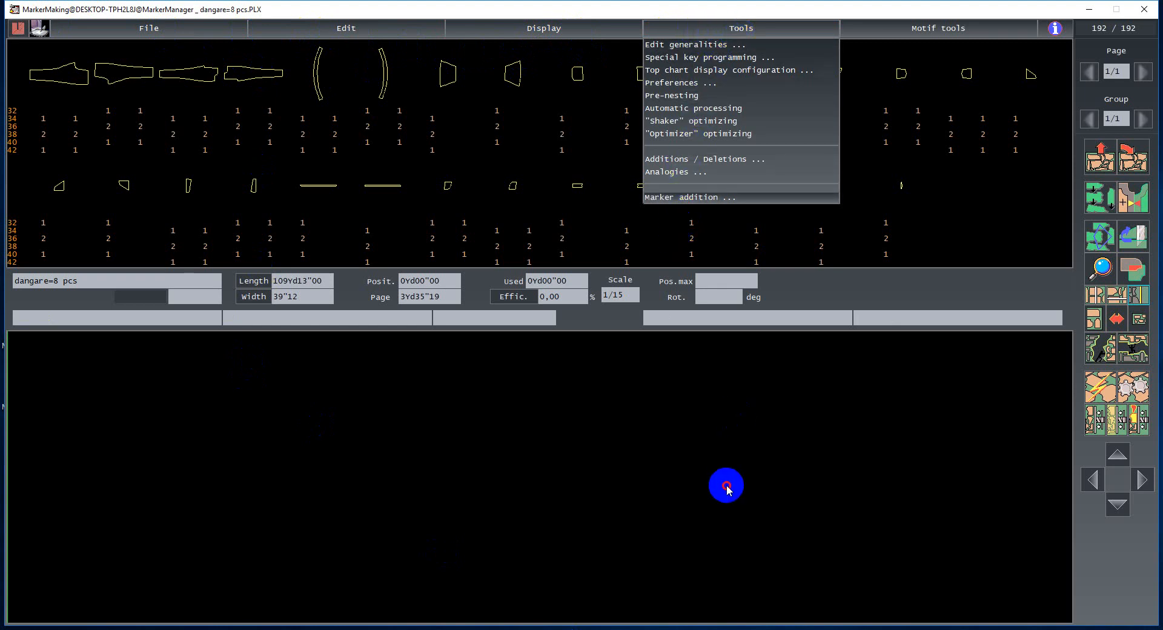
left_click(680, 187)
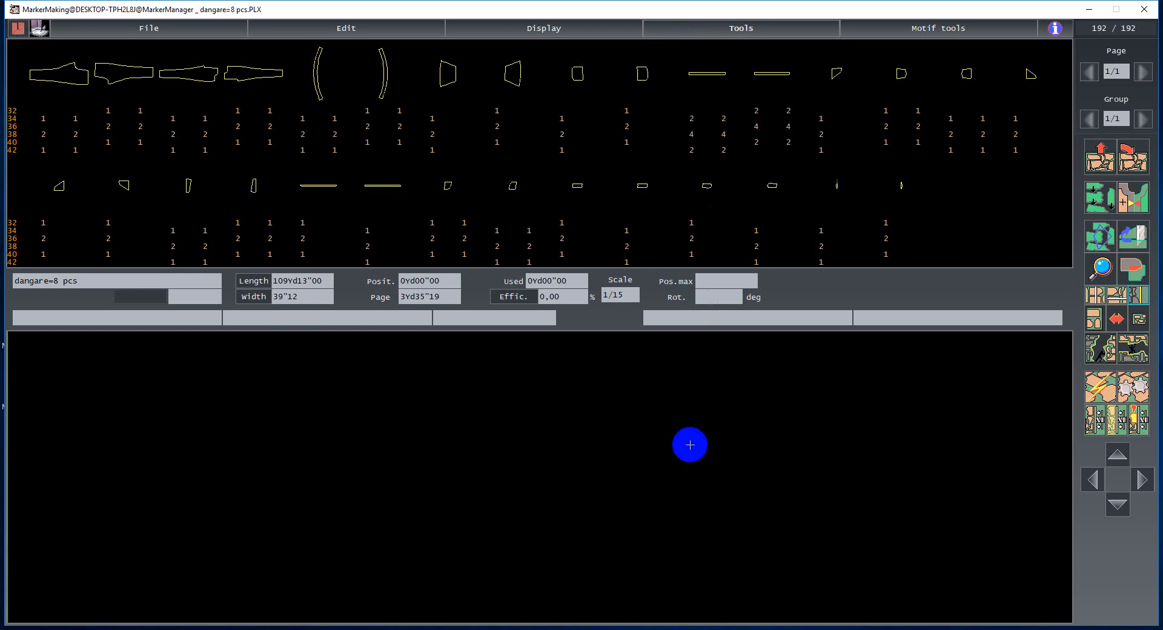
left_click(736, 30)
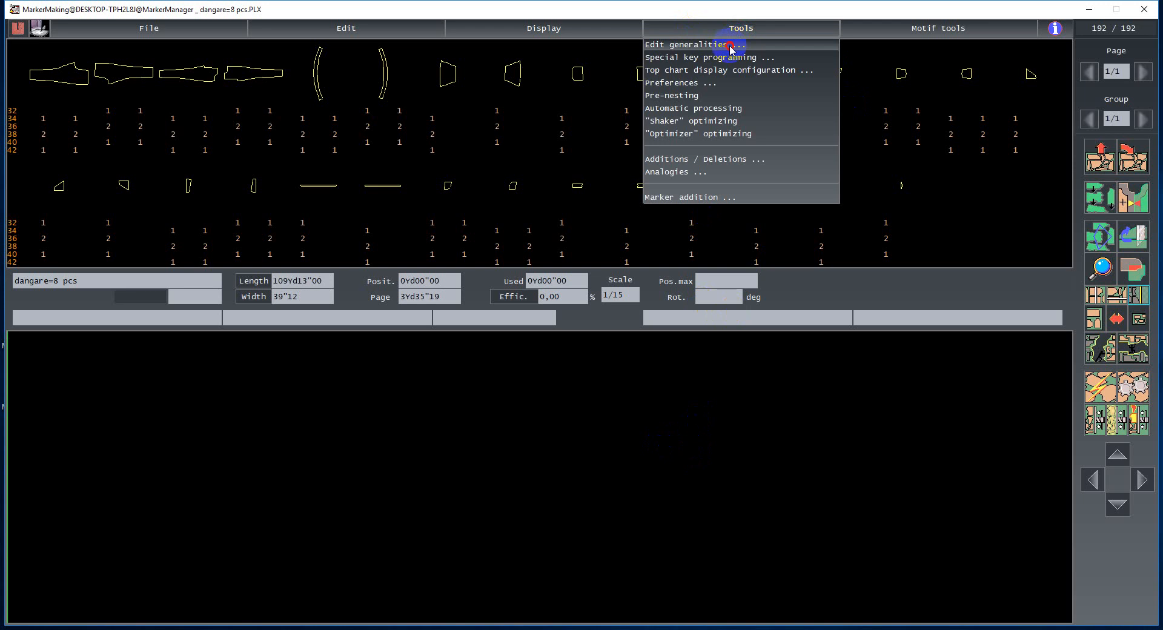
left_click(731, 46)
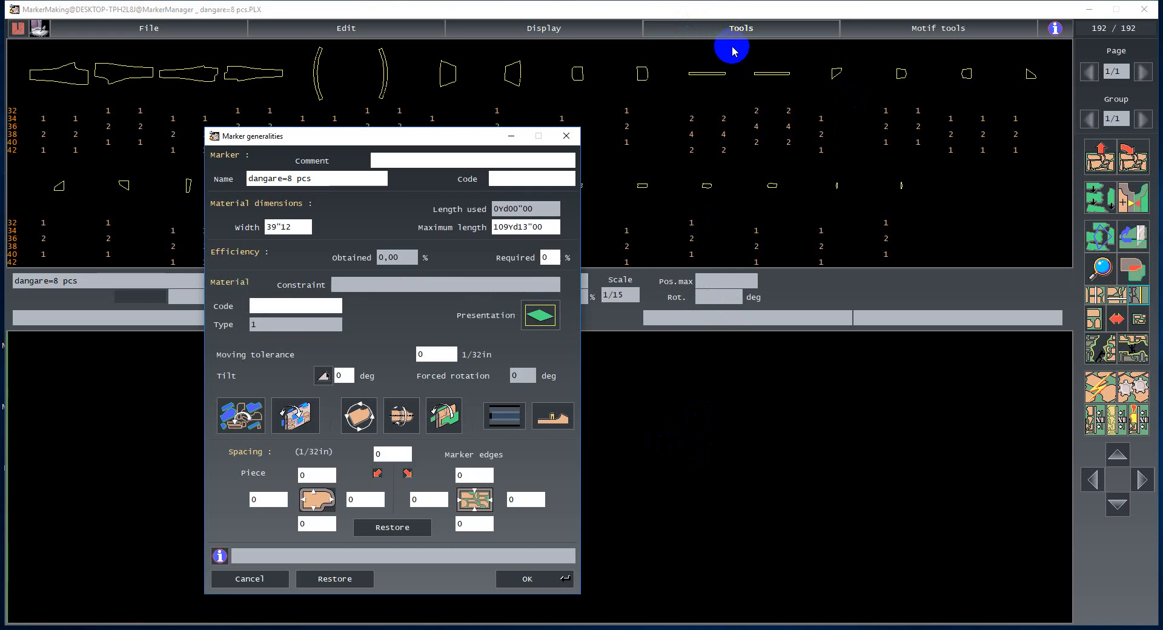
mouse_move(376, 141)
left_mouse_down()
mouse_move(542, 126)
mouse_move(574, 104)
left_mouse_up()
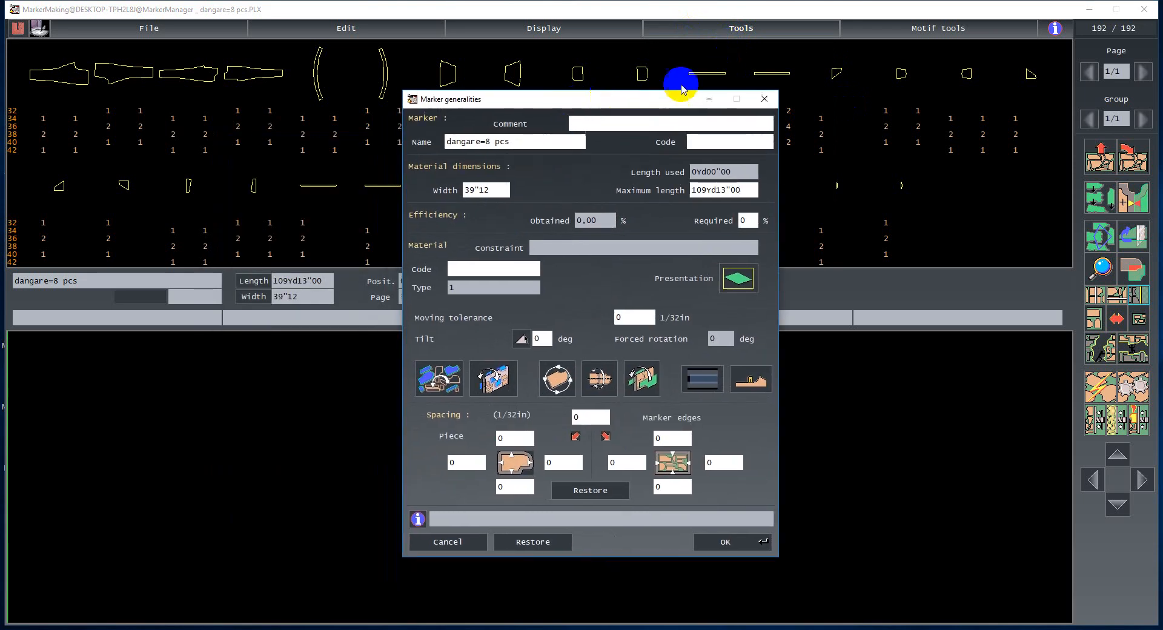
left_click(334, 584)
left_click(448, 541)
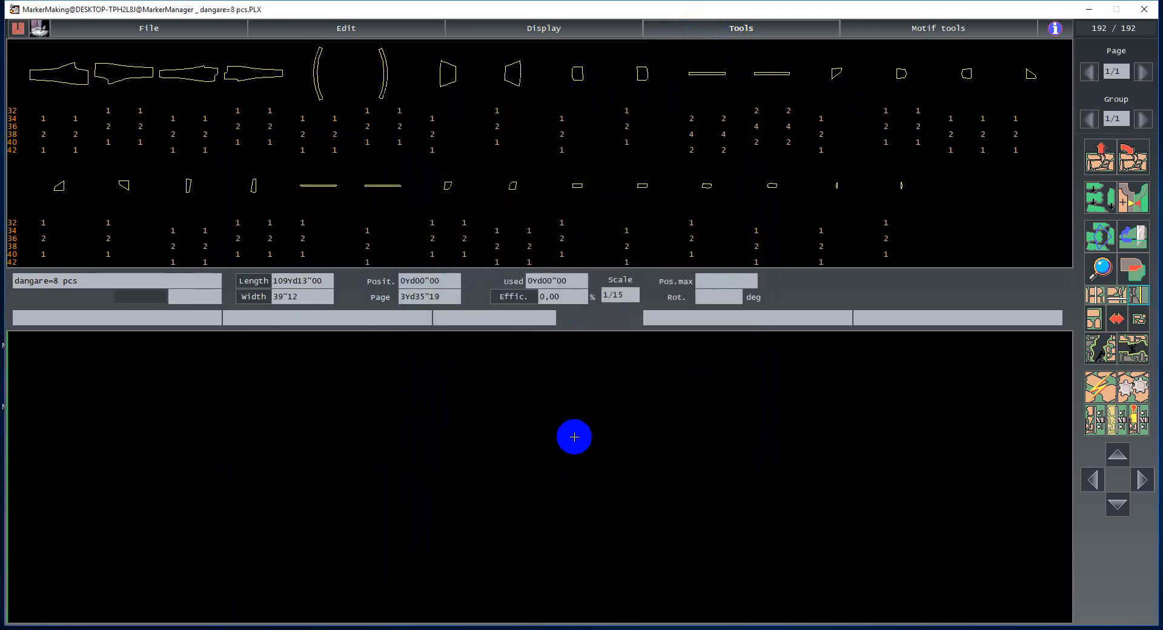
key("g")
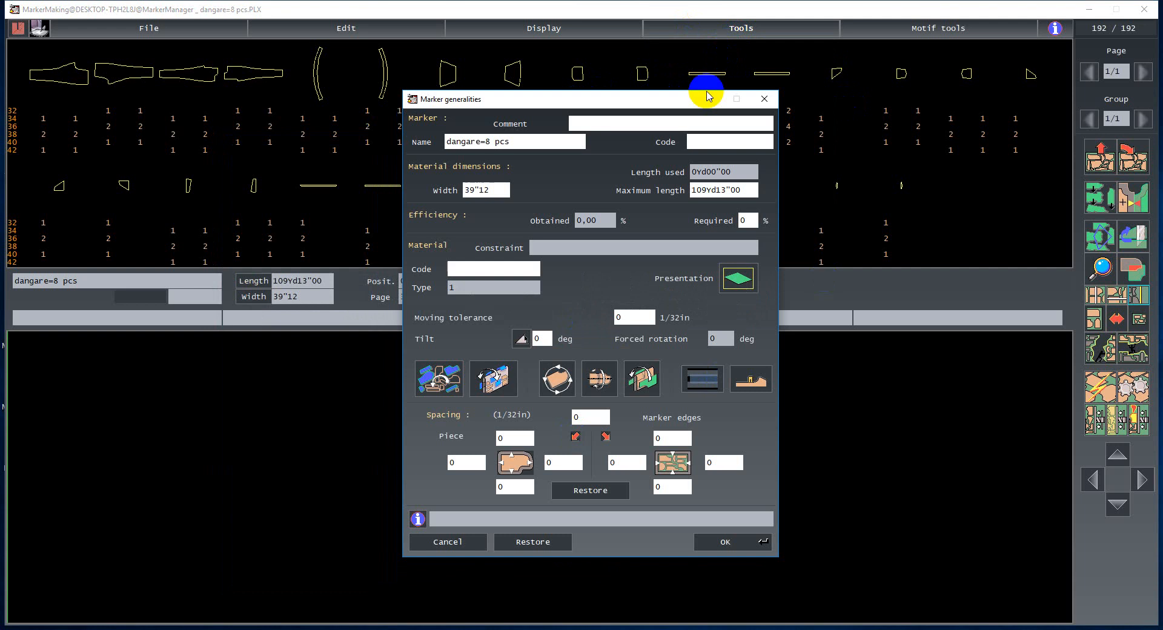
left_click(454, 539)
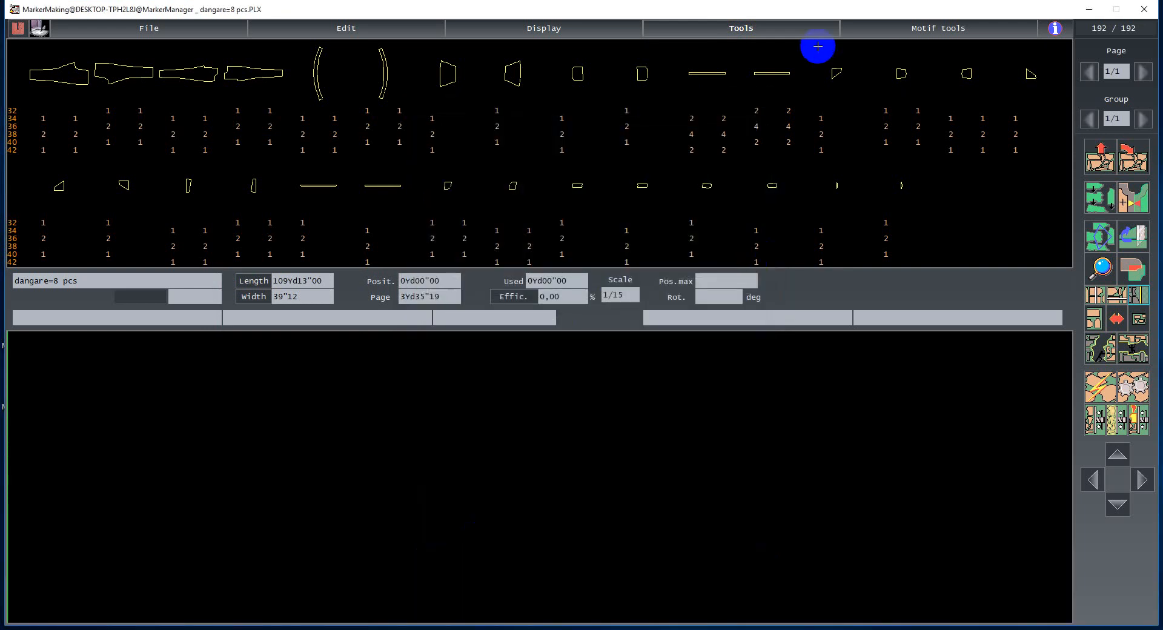
left_click(748, 28)
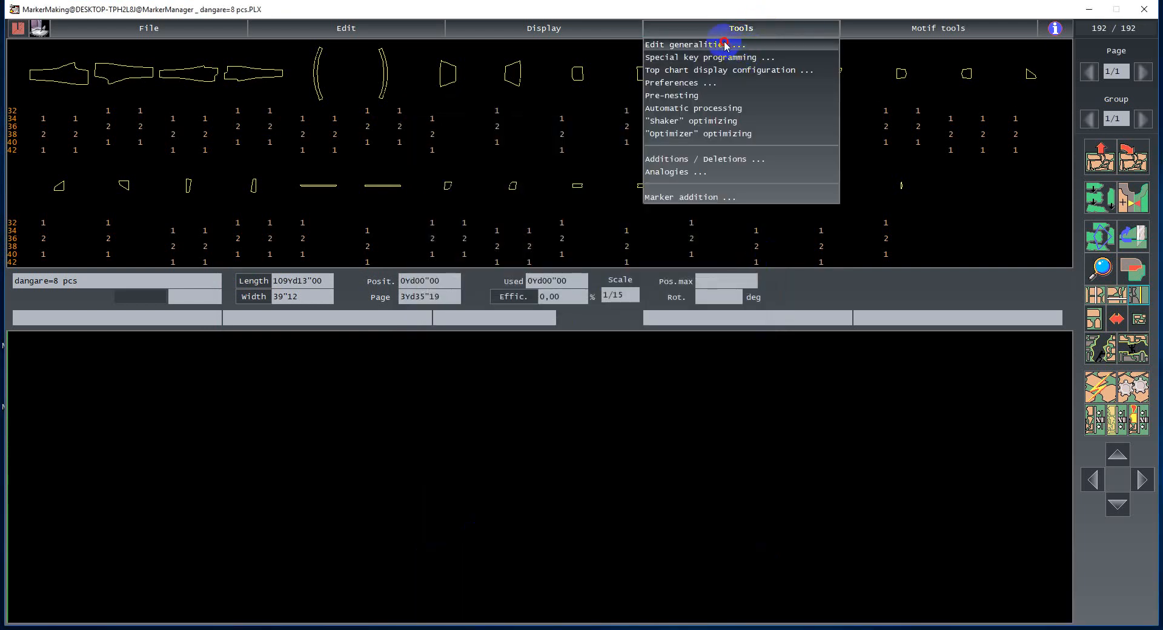
left_click(725, 45)
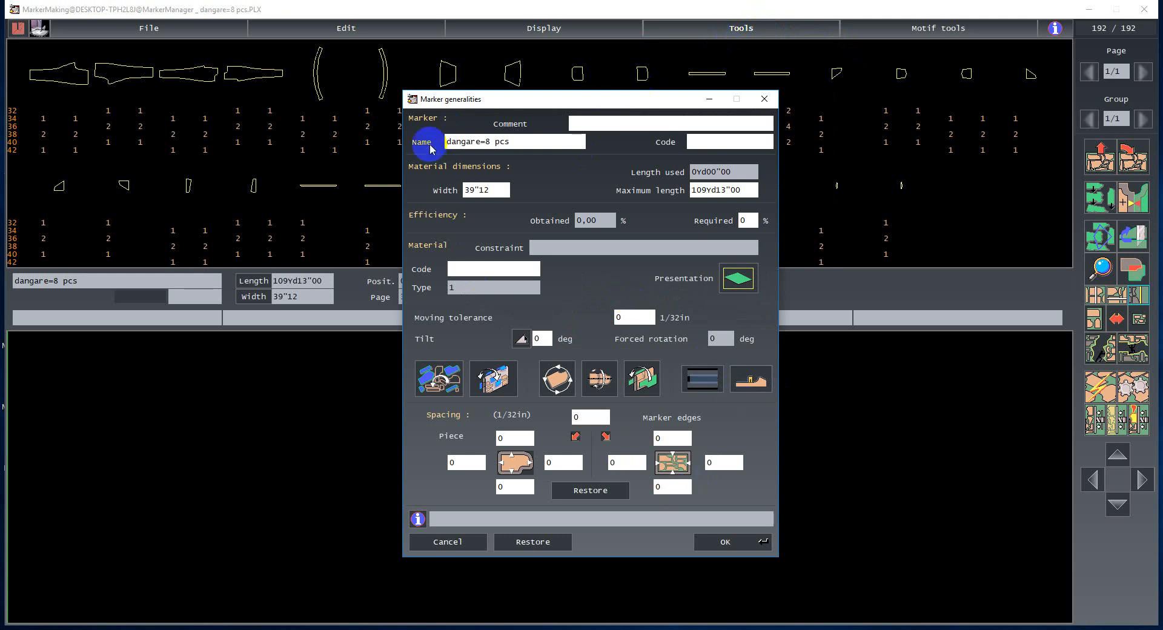
left_click(447, 542)
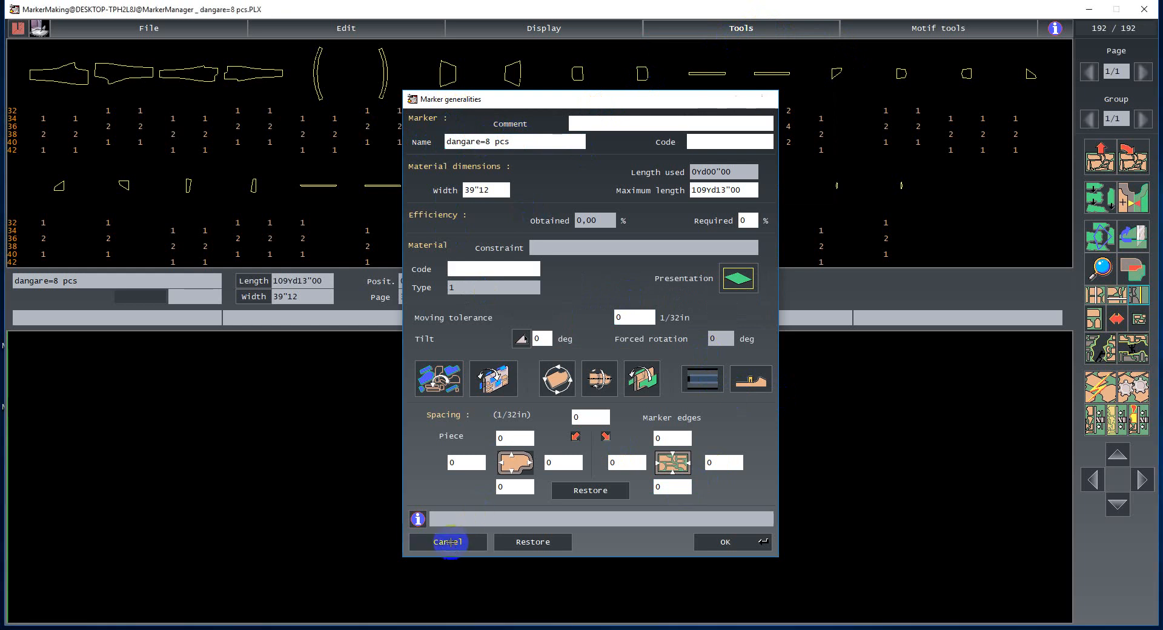
- Automatically nest all pieces into the marker and save it
left_click(1100, 386)
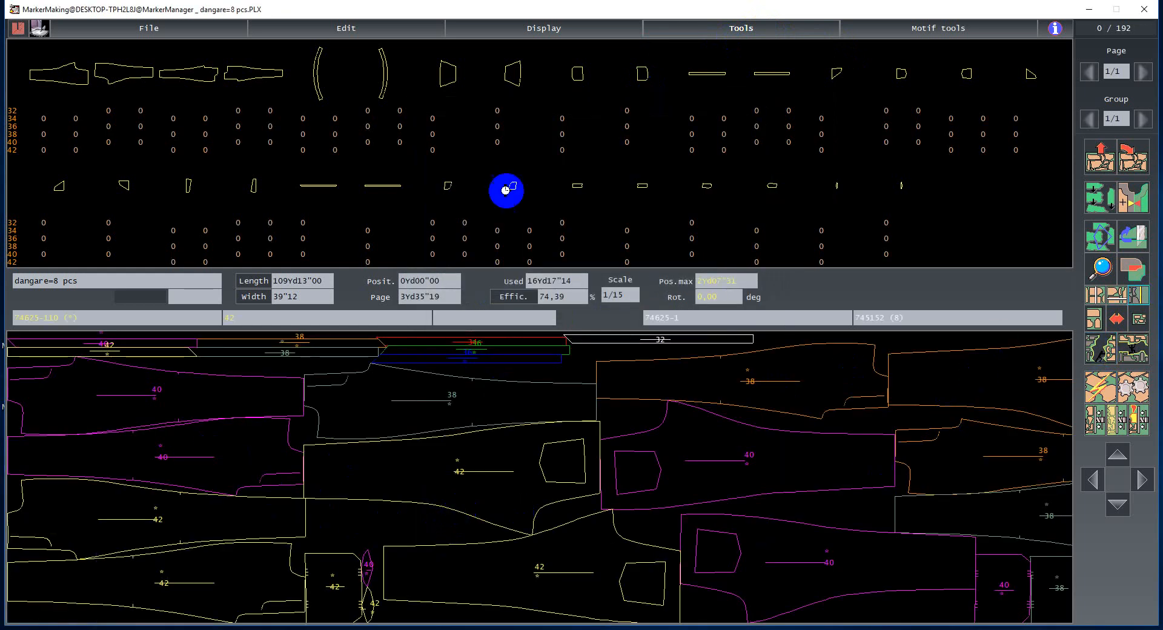
key("ctrl+s")
left_click(508, 190)
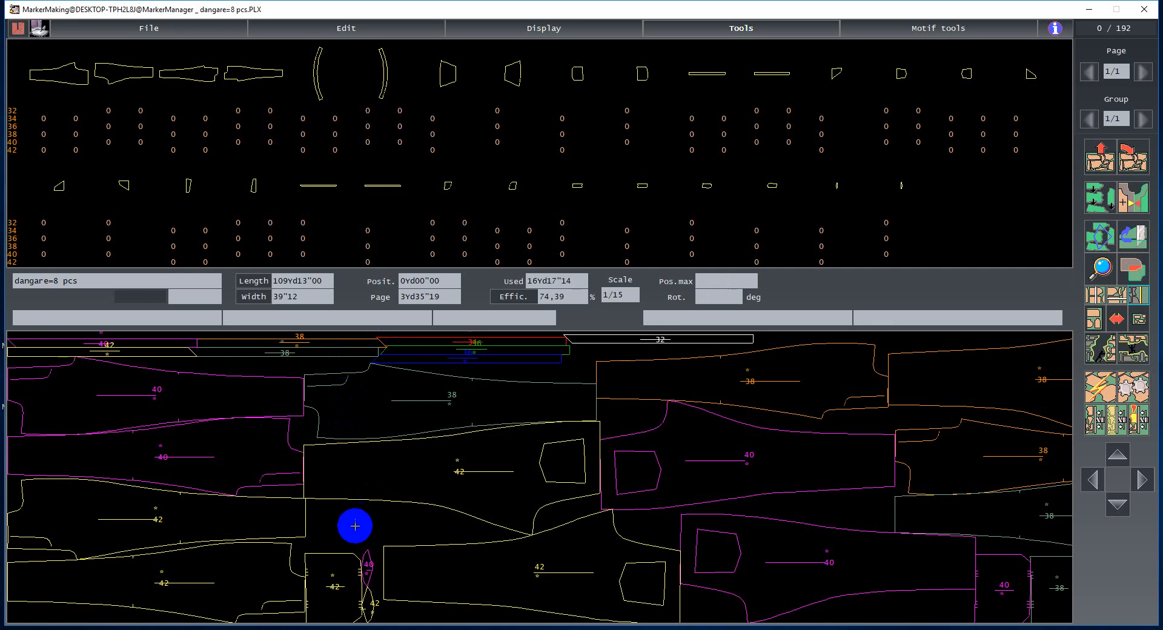
- Set the marker width to 60"00 and change two piece-orientation options in the marker generalities
key("ctrl+g")
left_click(494, 189)
key("BackSpace")
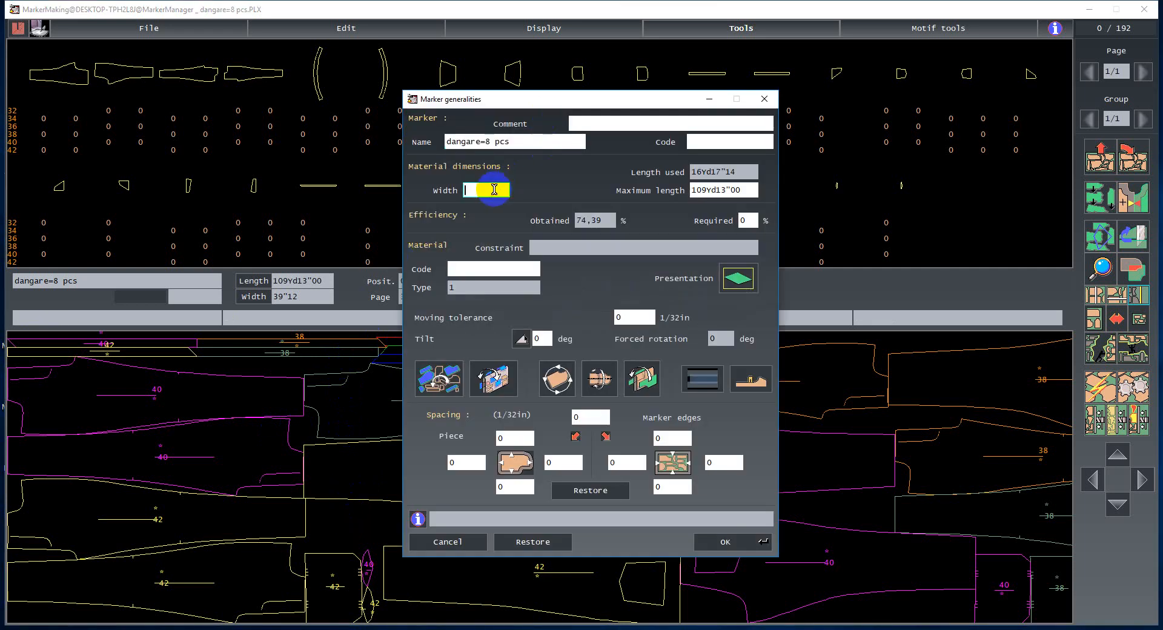
type("60")
left_click(557, 385)
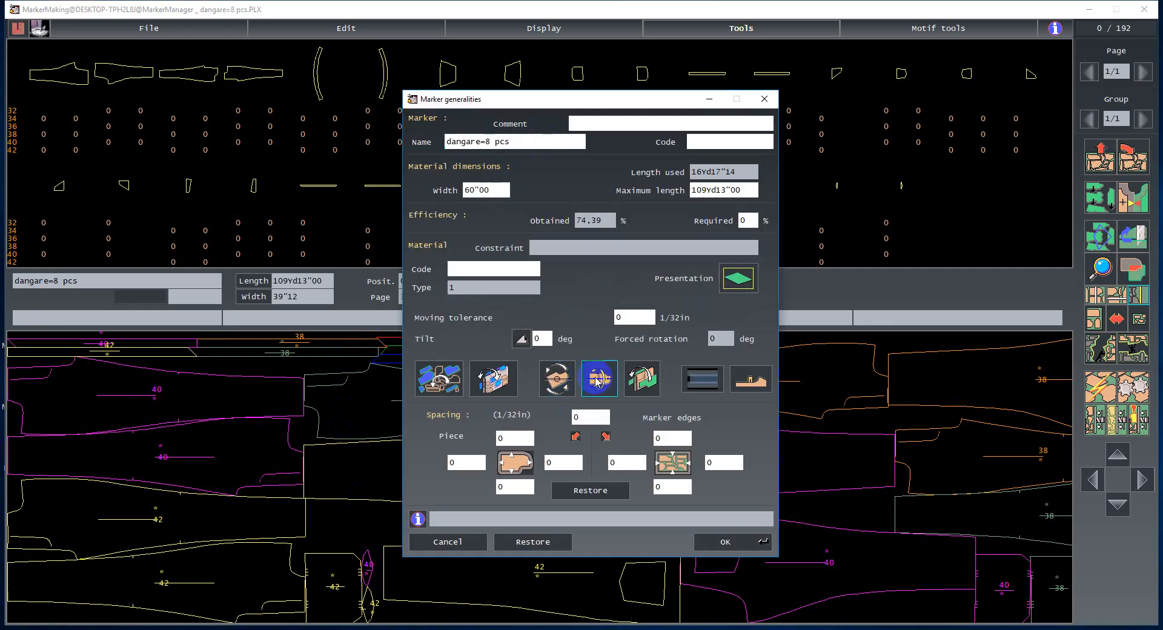
left_click(598, 380)
left_click(724, 541)
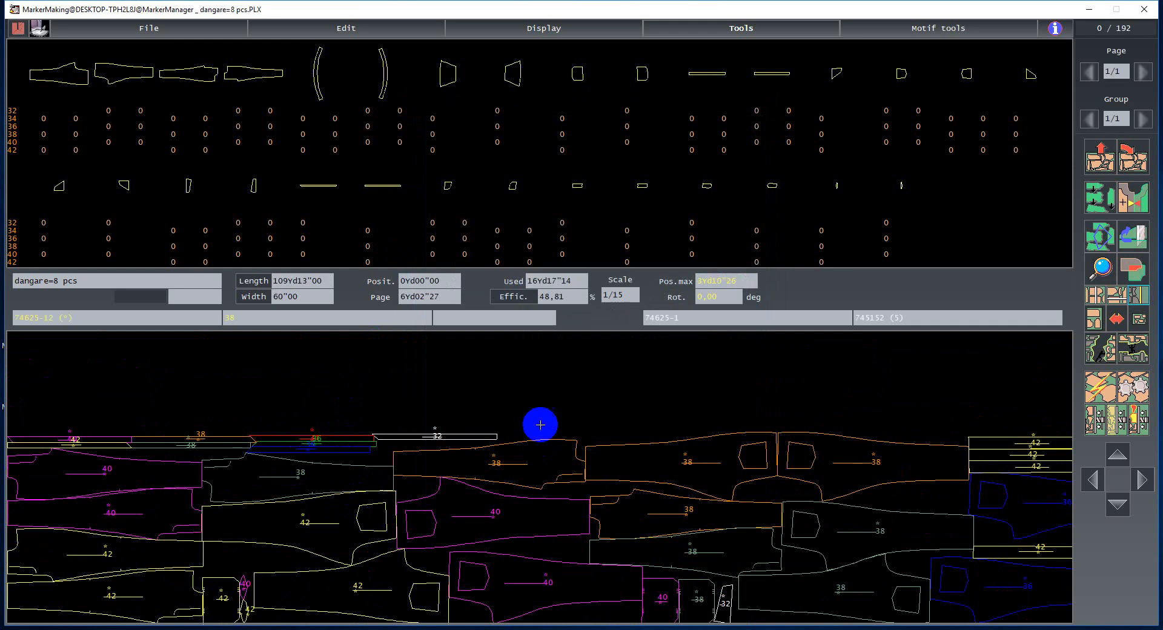
- Re-run automatic nesting on the wider marker and save it
left_click(1106, 174)
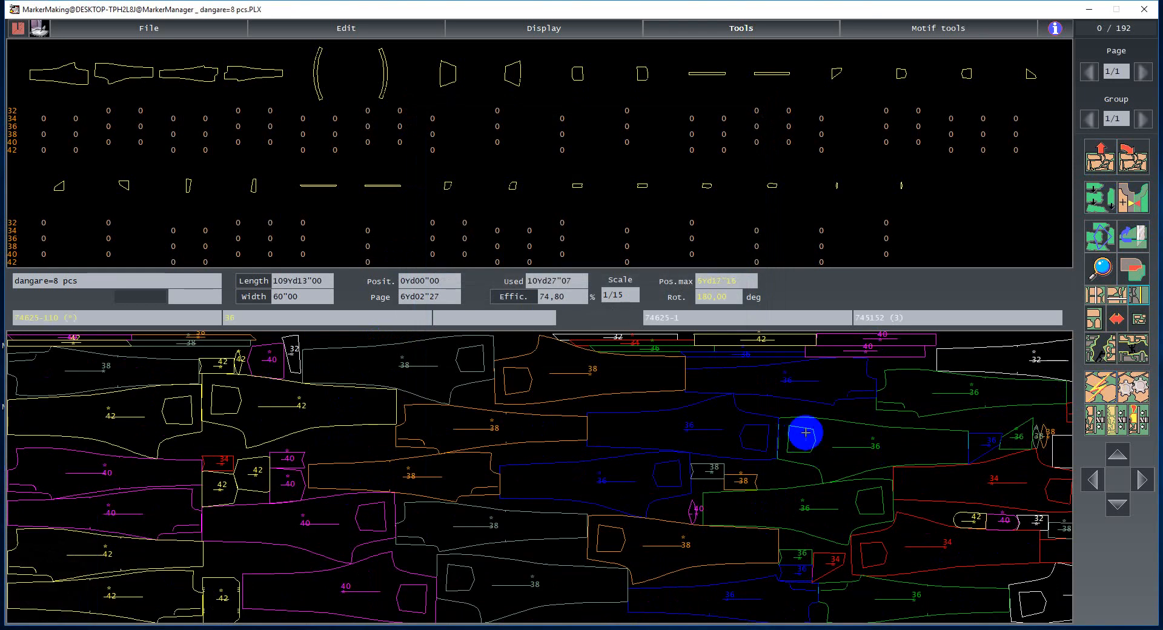
key("ctrl+s")
left_click(507, 191)
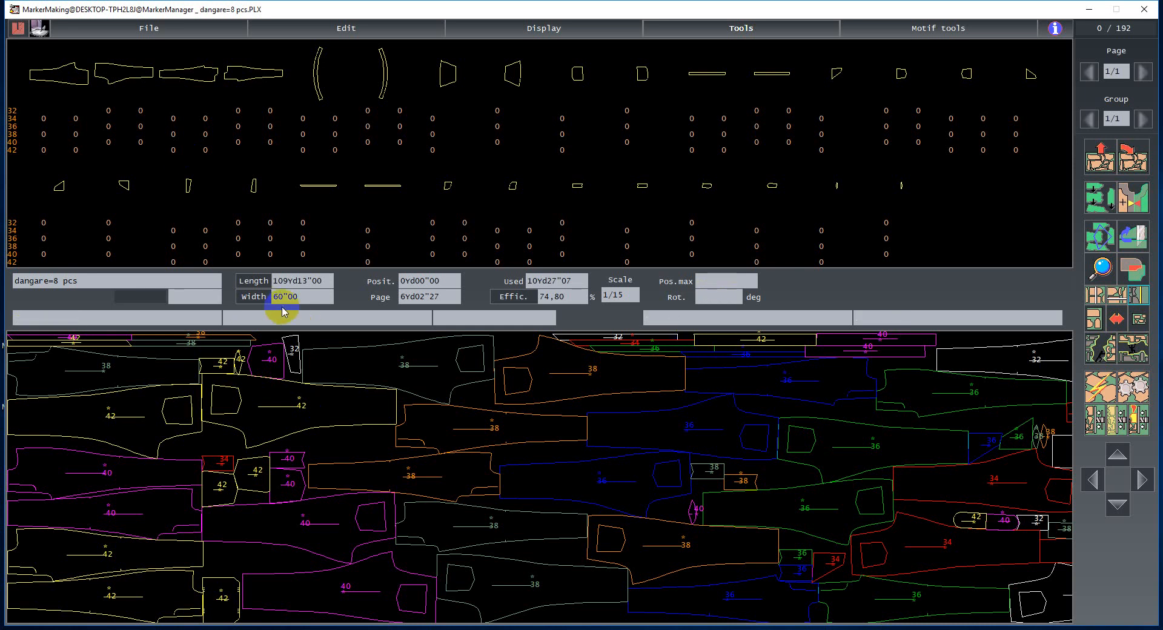
- Rename the marker to dangare=8 pcs=59 and save it
key("ctrl+g")
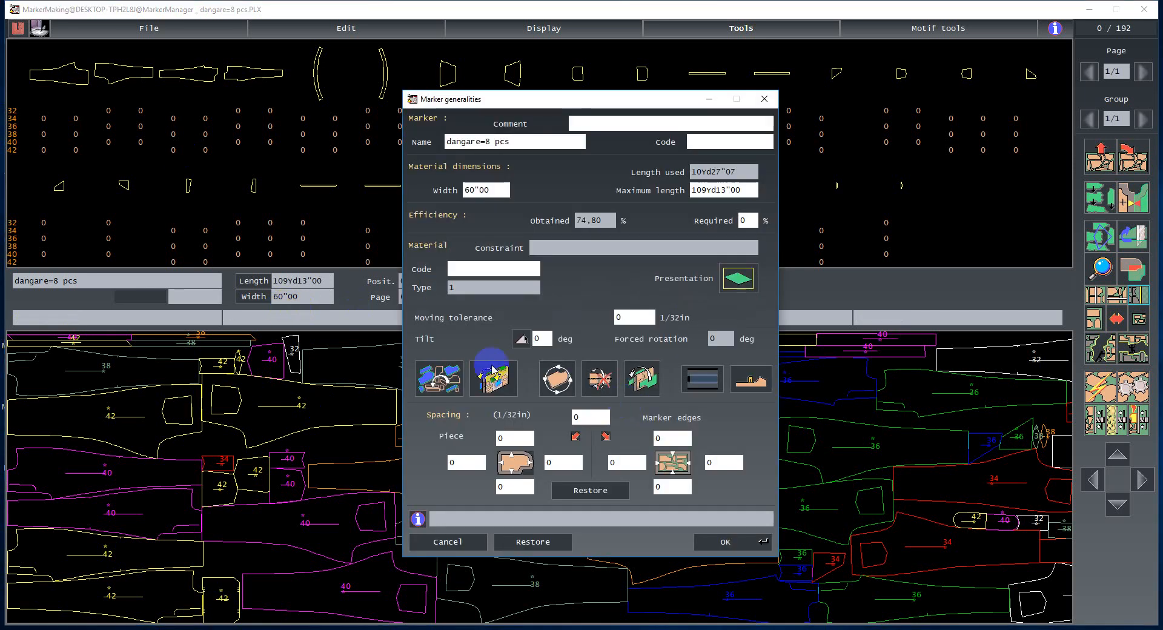
left_click(516, 142)
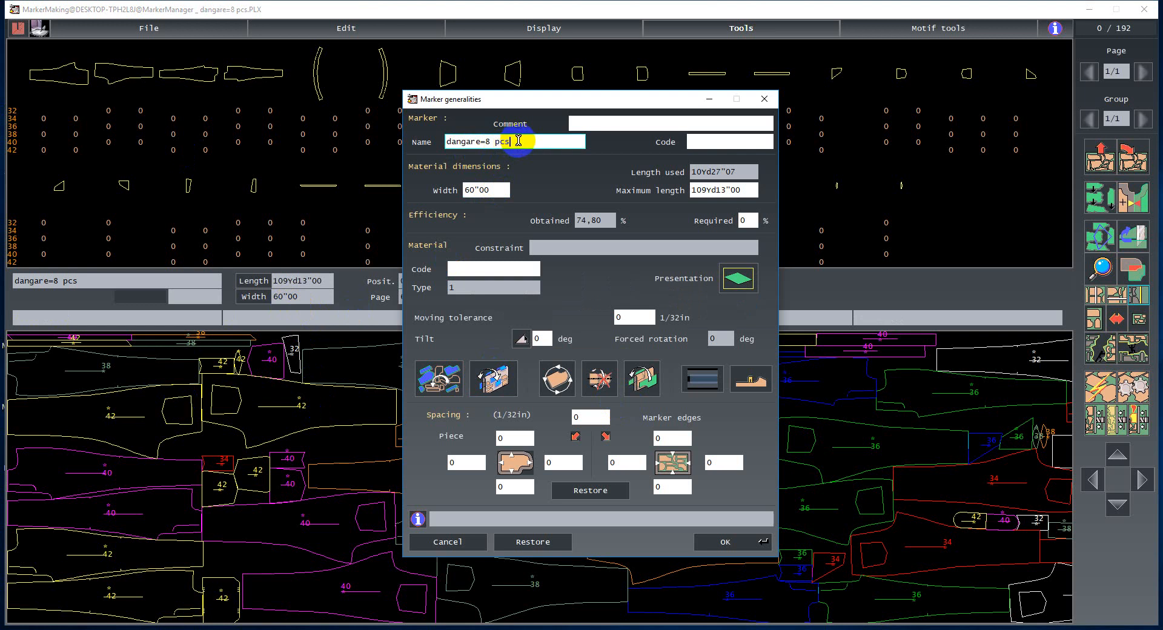
type("=")
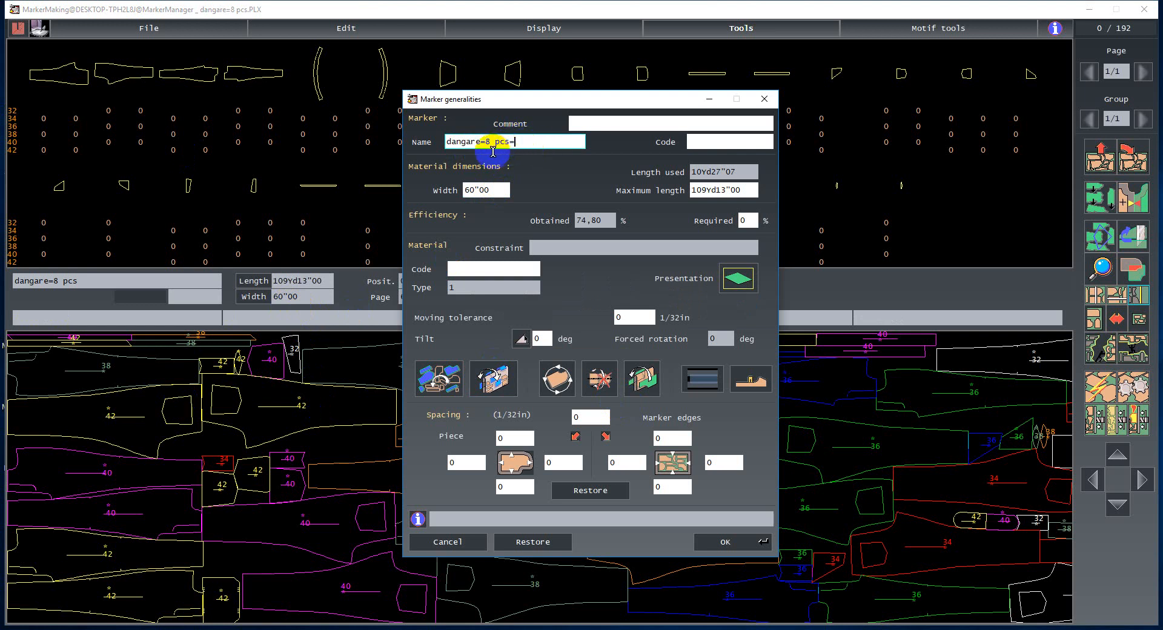
type("2")
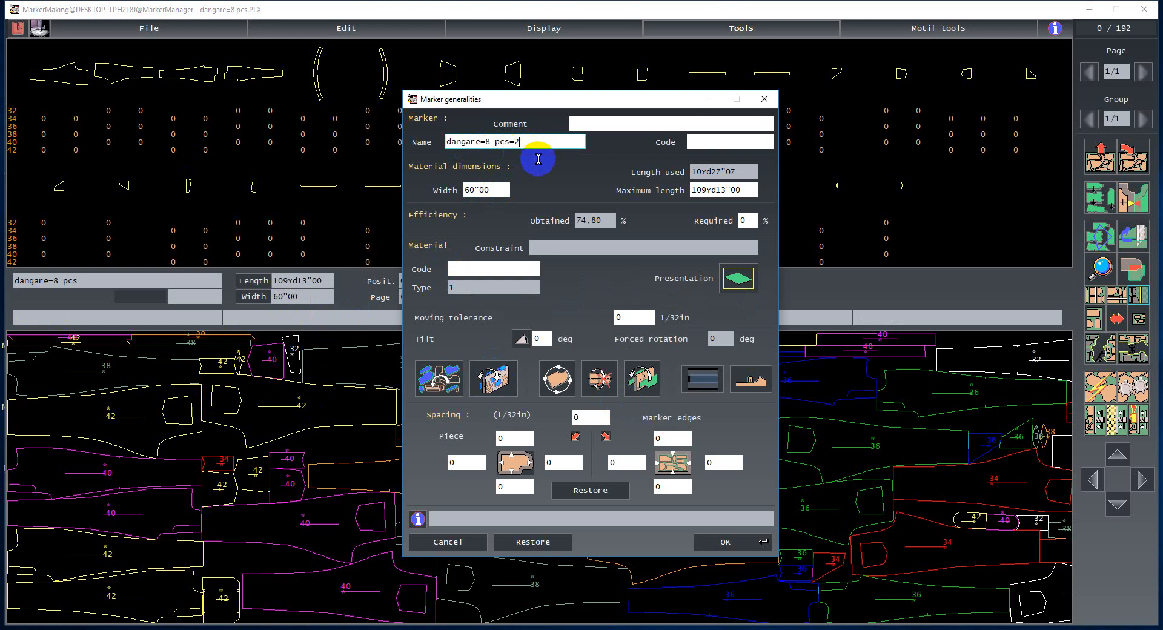
key("BackSpace")
type("59")
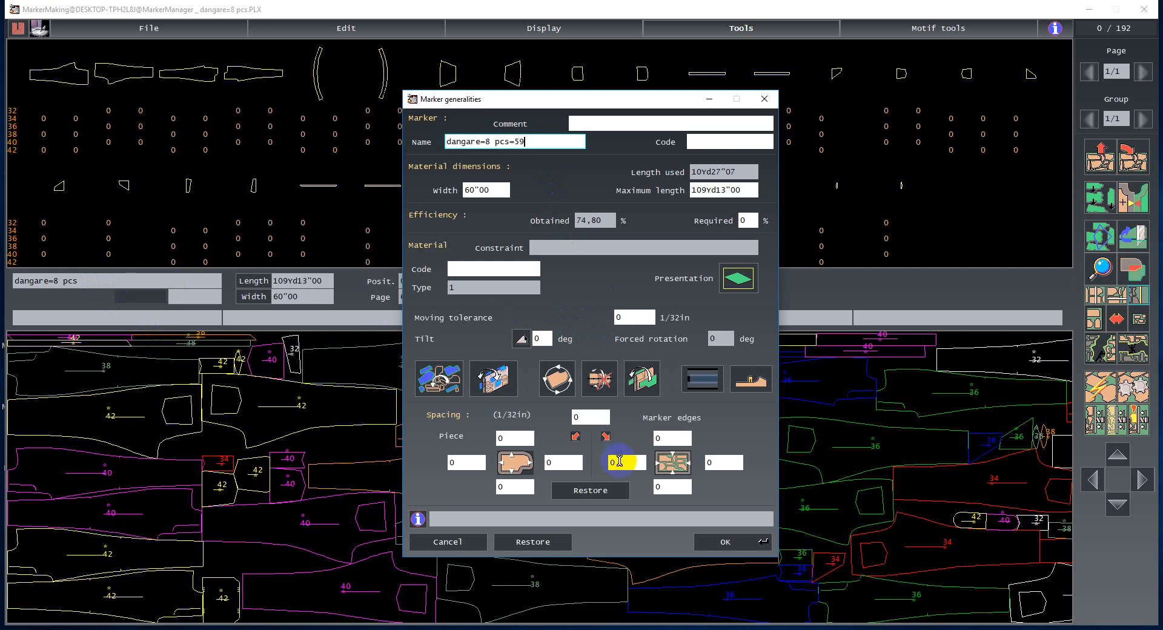
left_click(721, 541)
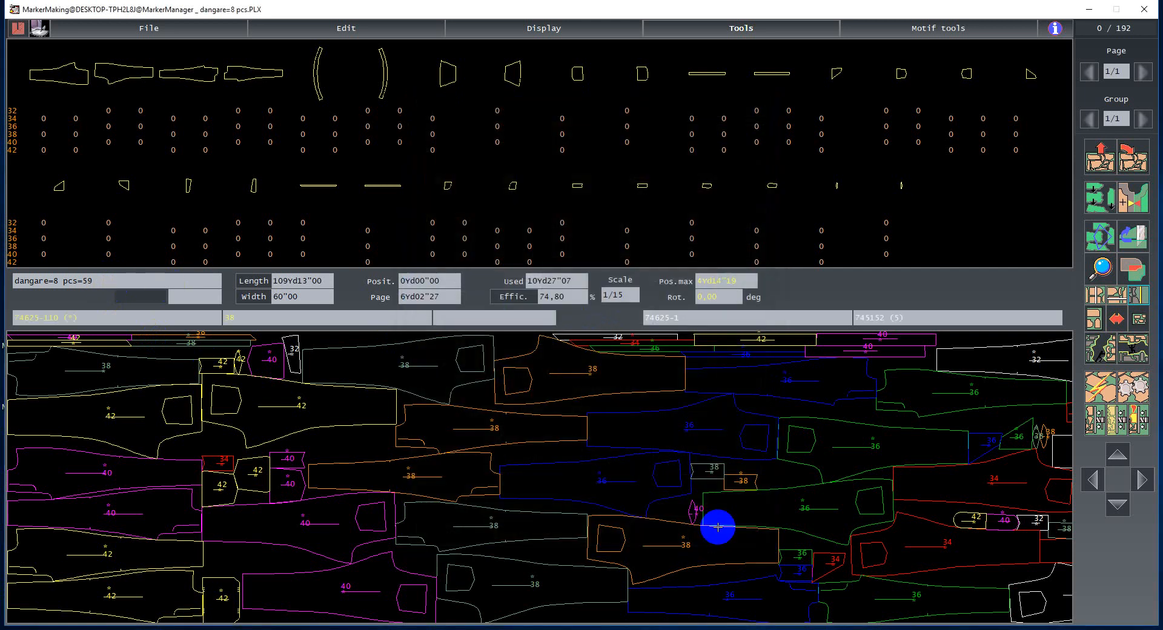
key("ctrl+s")
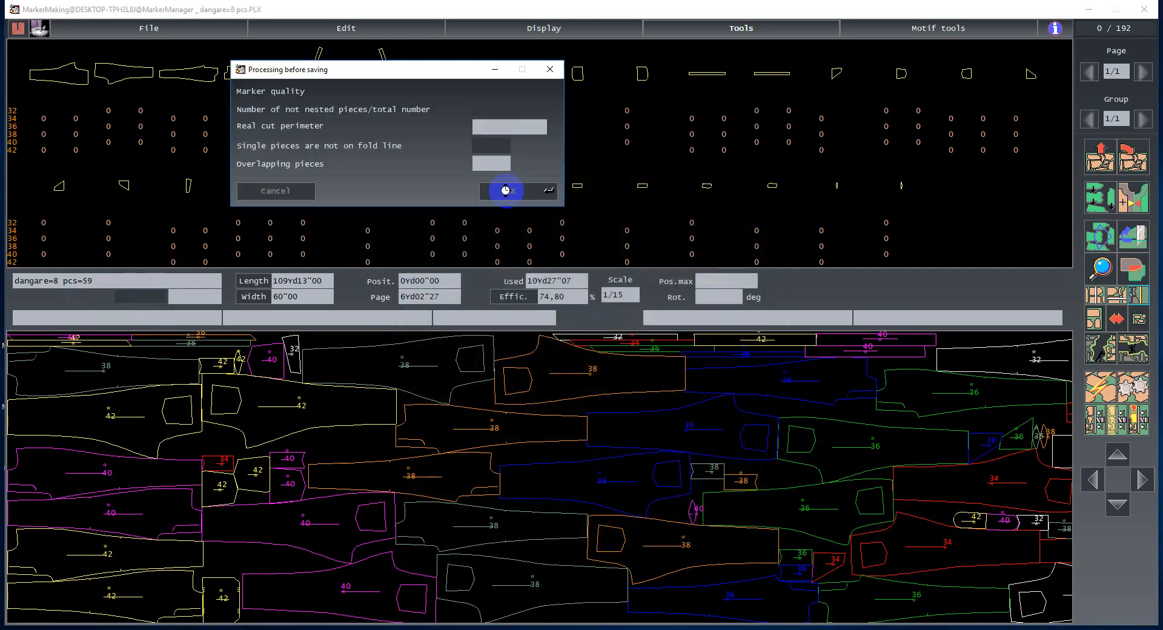
left_click(506, 190)
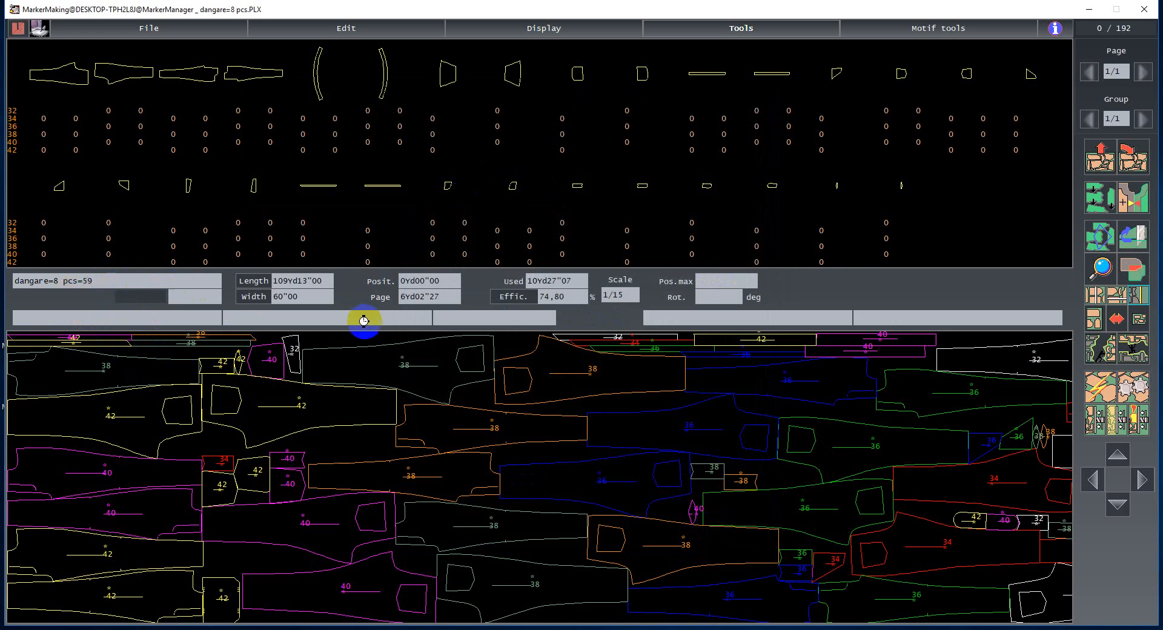
- Set the marker width to 59"00 in the marker generalities
left_click(728, 35)
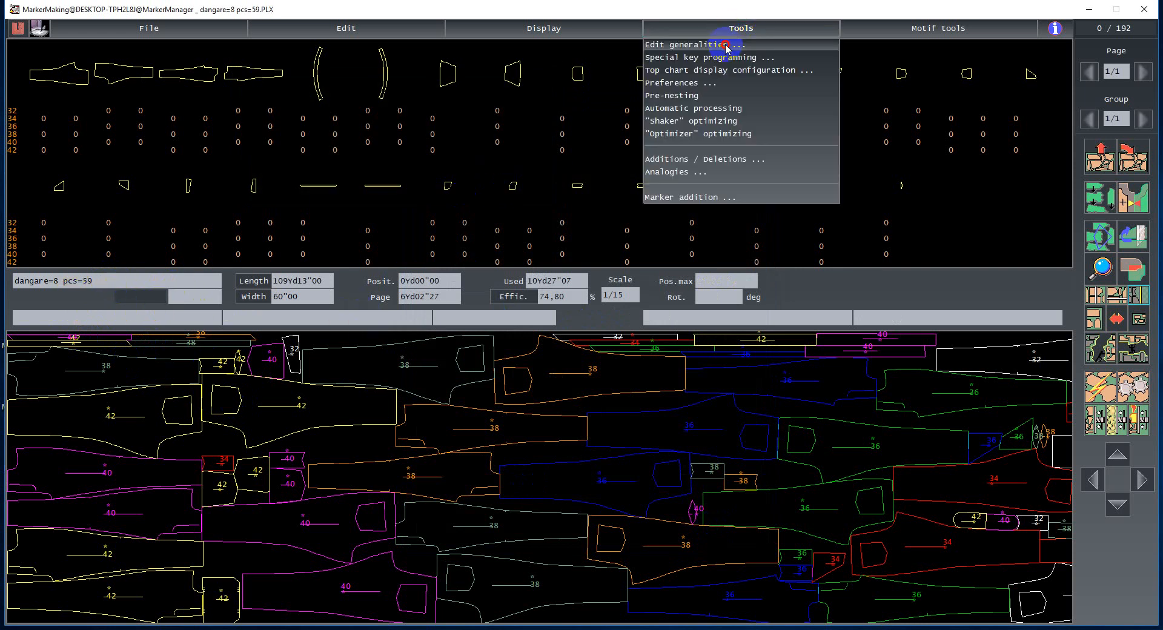
left_click(730, 50)
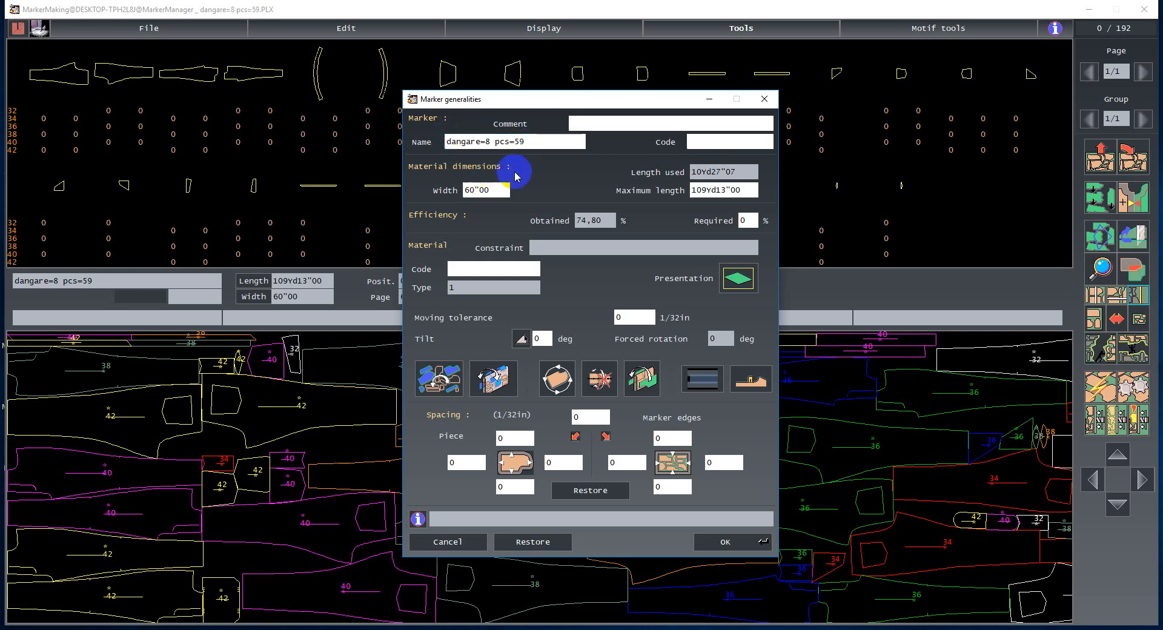
left_click(484, 189)
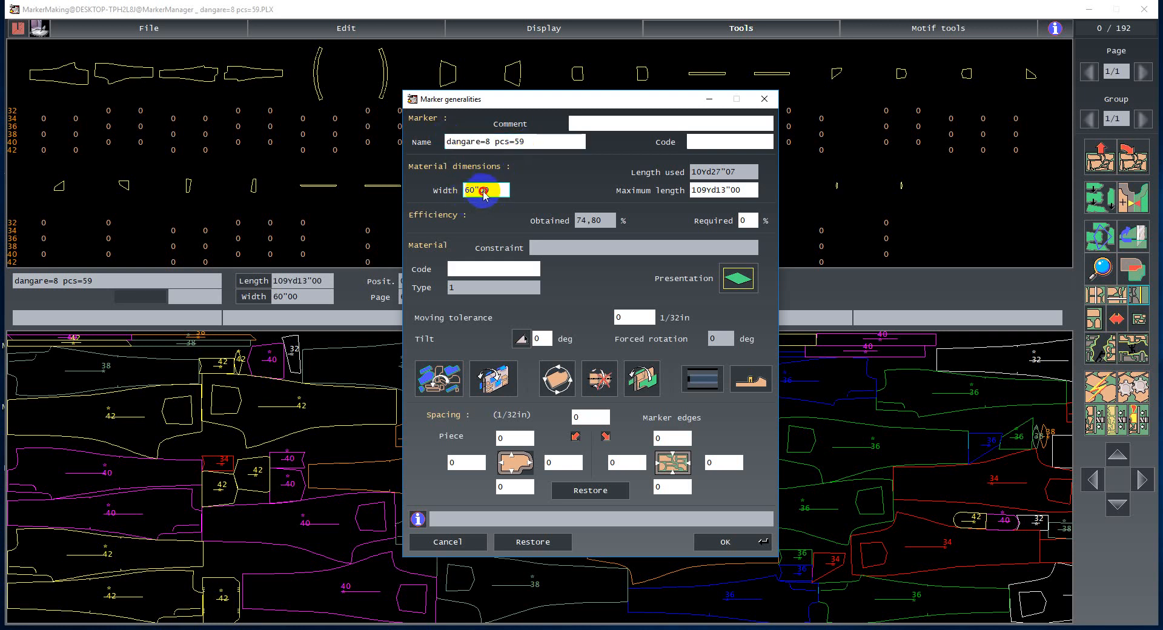
left_click(491, 190)
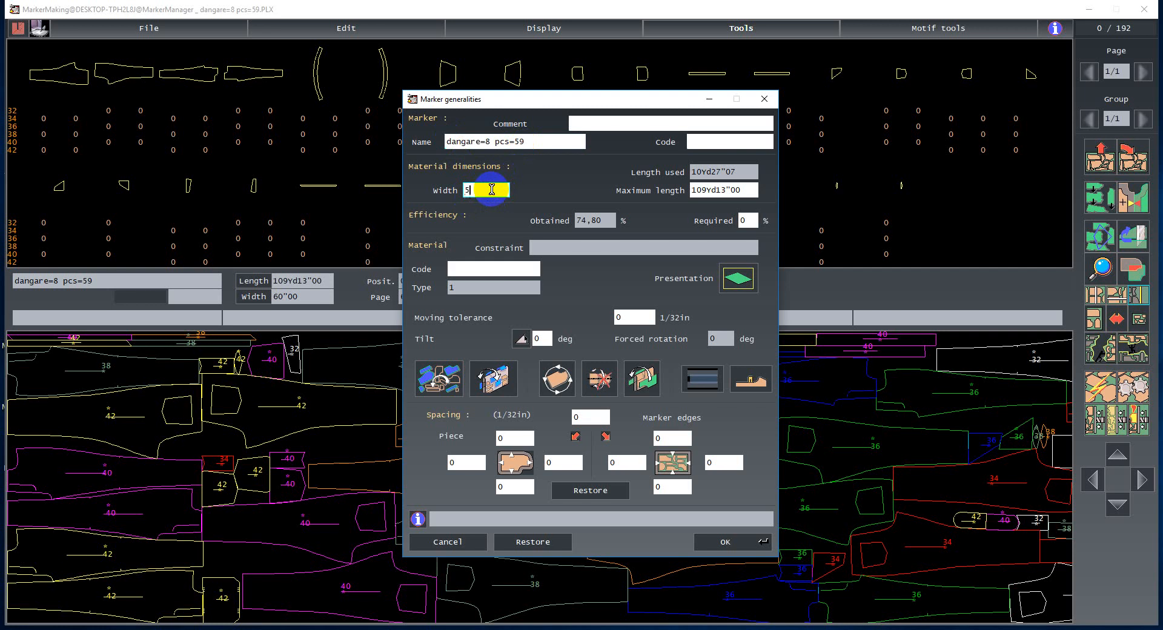
type("59")
left_click(727, 542)
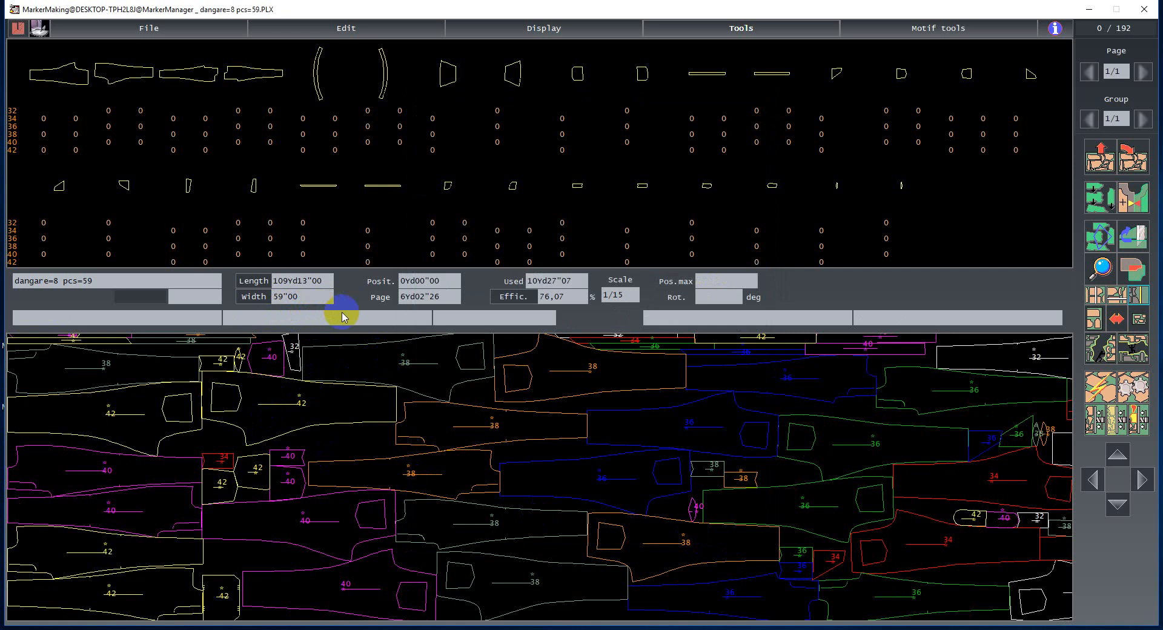
- Change the tilt option and the piece-orientation options in the marker generalities and confirm
left_click(715, 31)
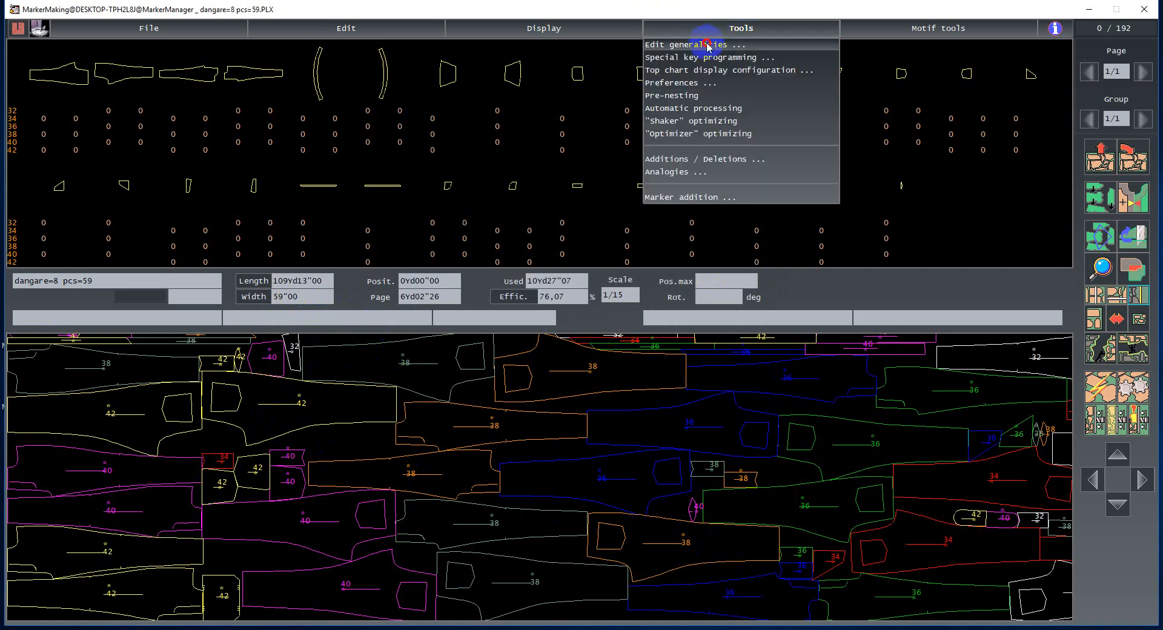
left_click(703, 43)
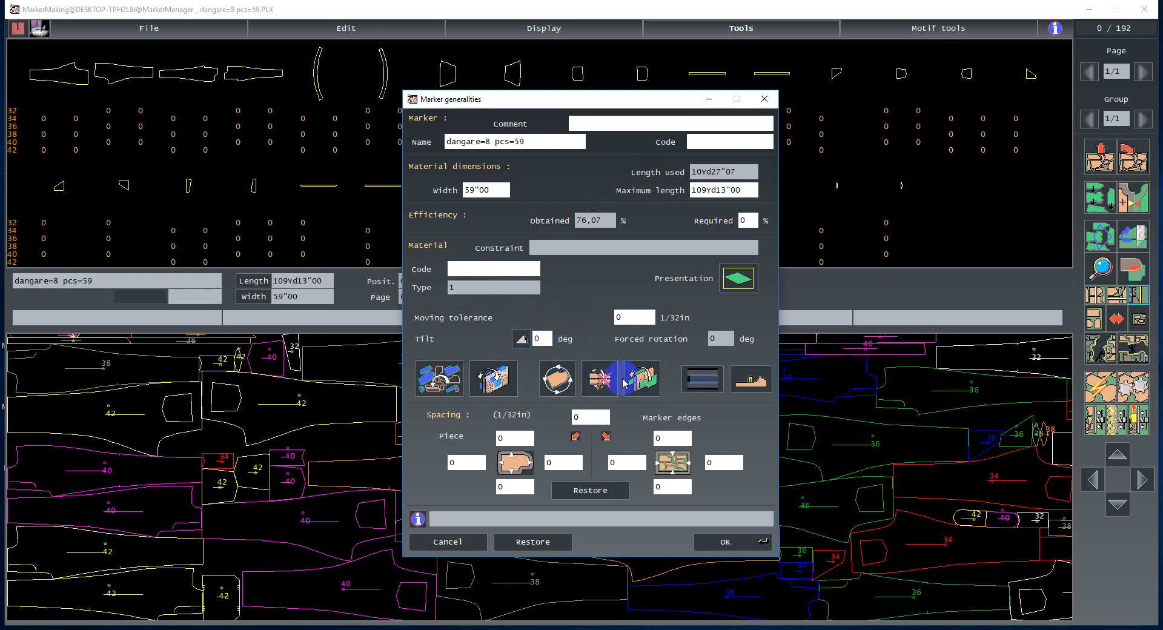
left_click(521, 339)
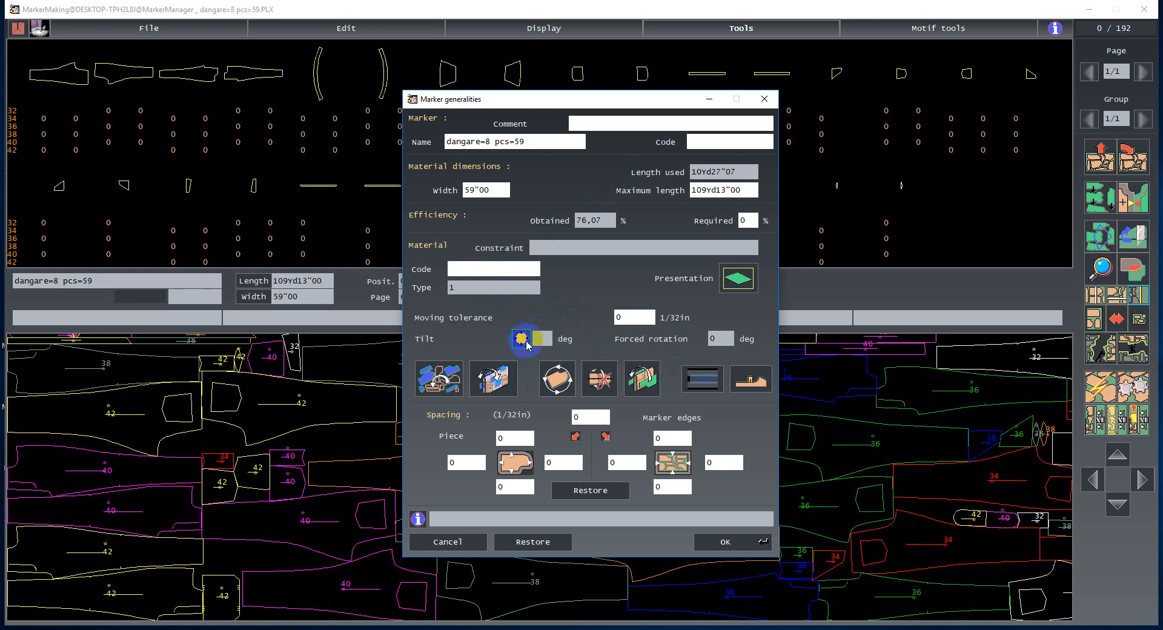
left_click(522, 340)
left_click(525, 339)
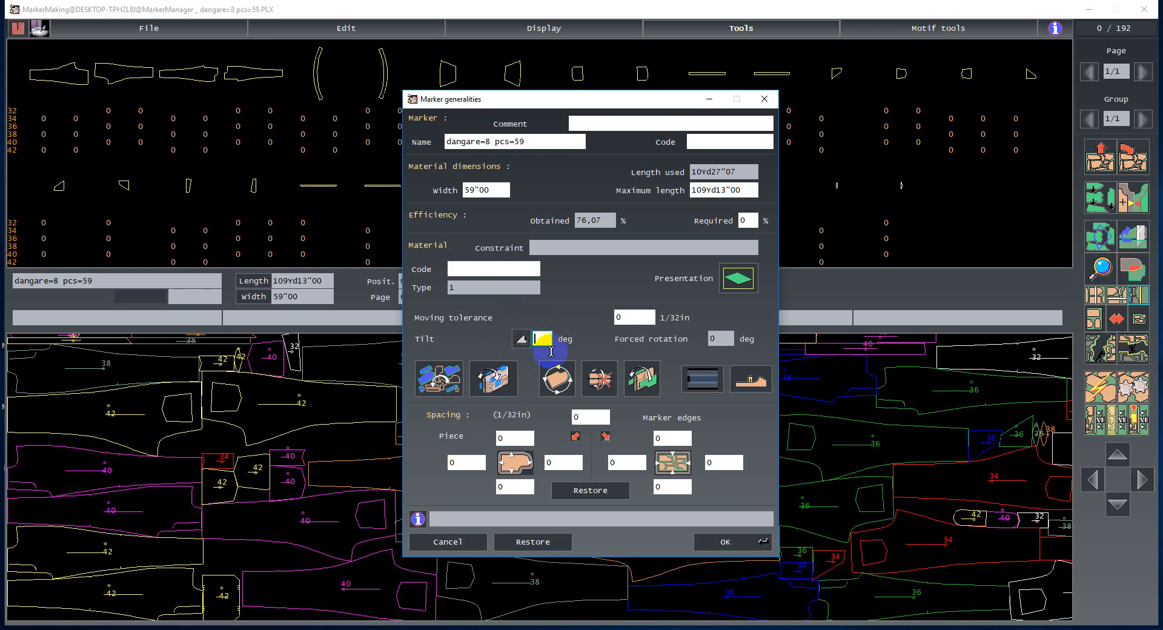
left_click(560, 384)
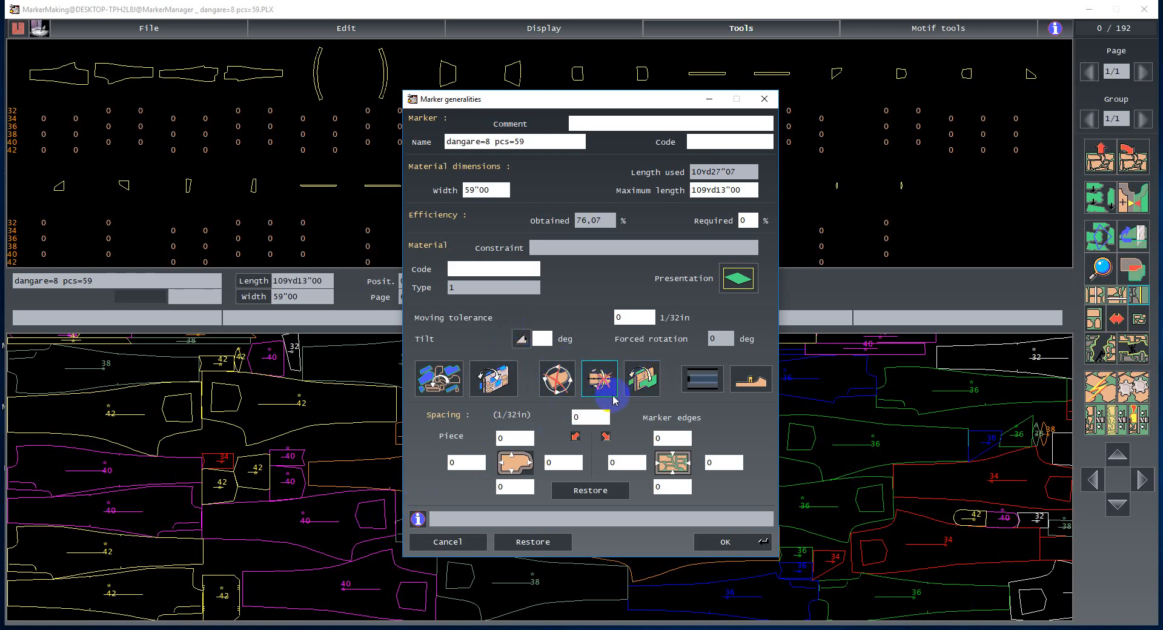
left_click(560, 384)
left_click(231, 467)
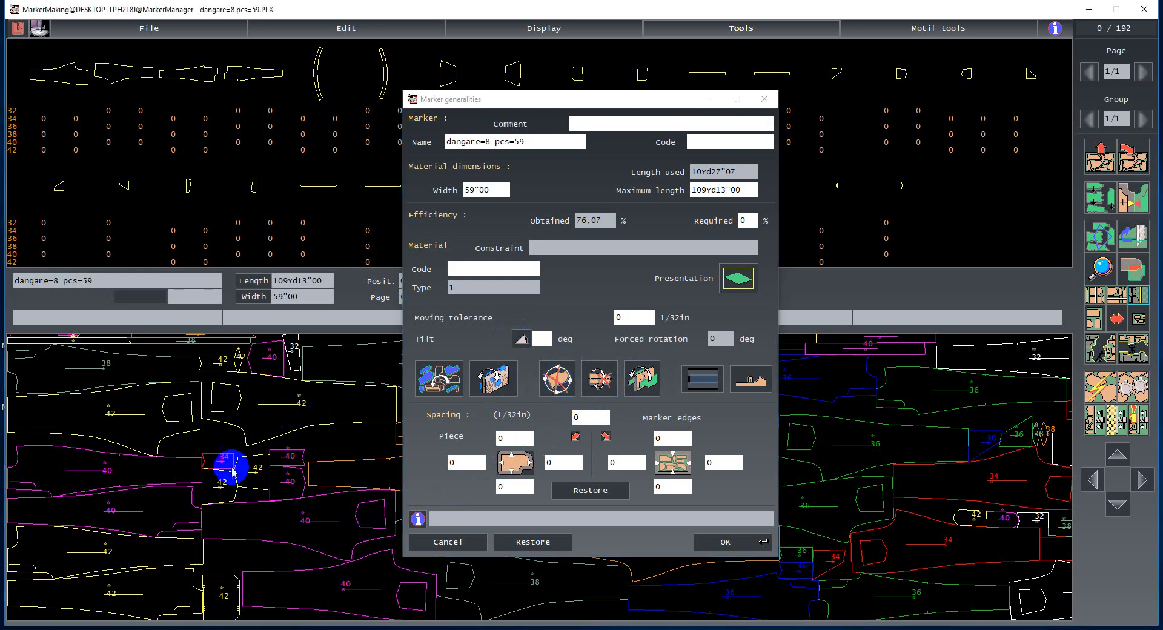
left_click(561, 385)
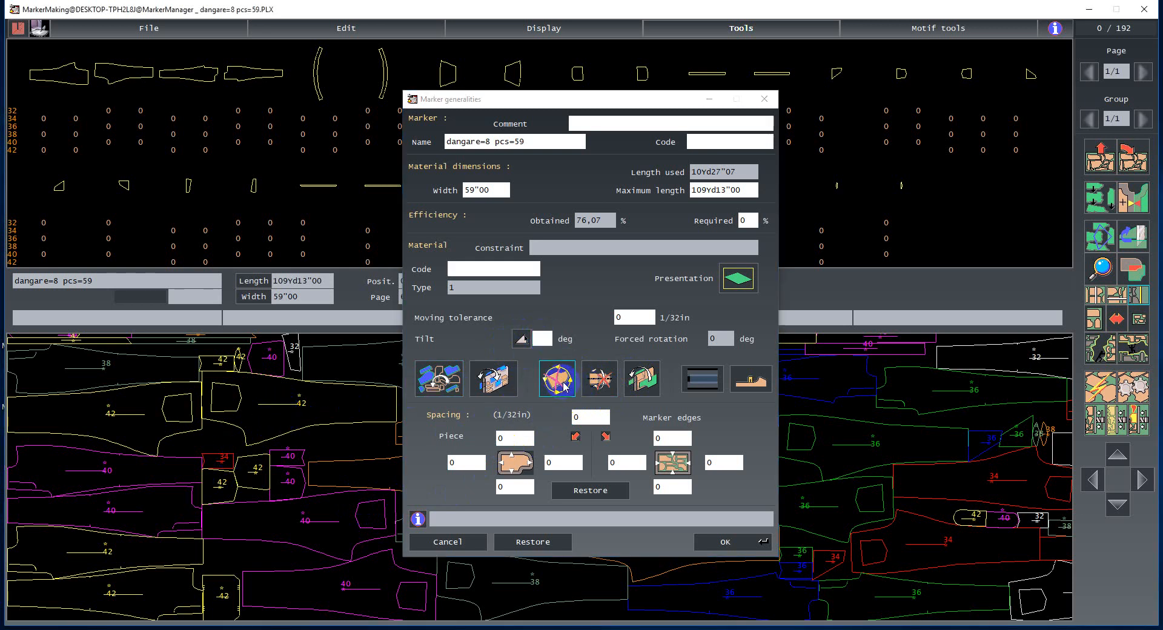
left_click(596, 382)
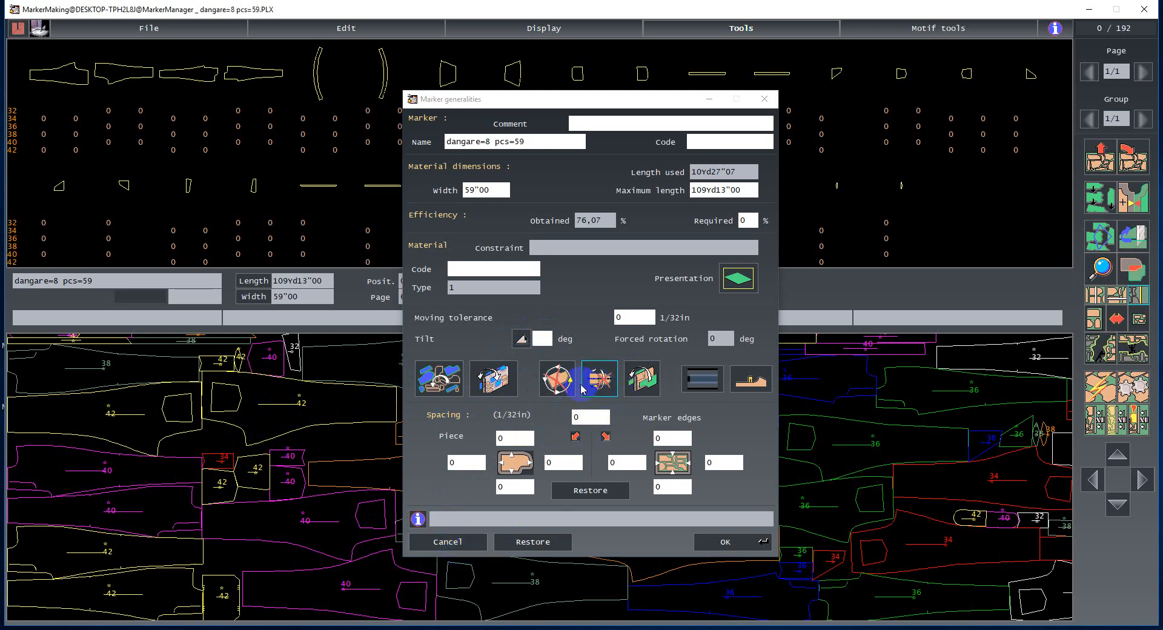
left_click(558, 381)
left_click(560, 380)
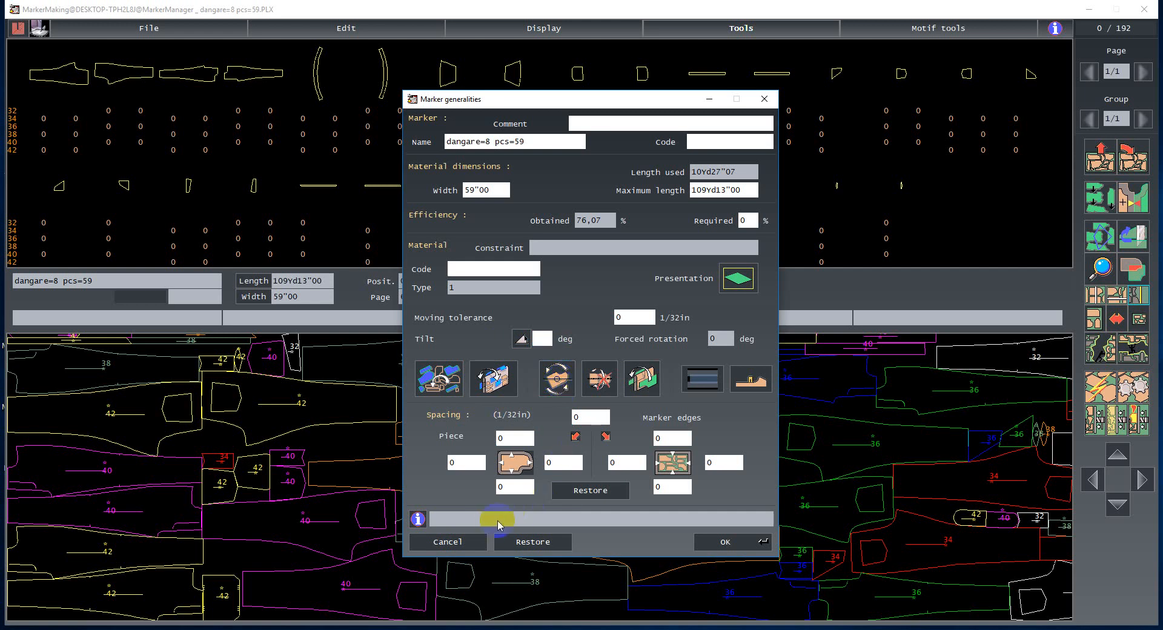
left_click(704, 540)
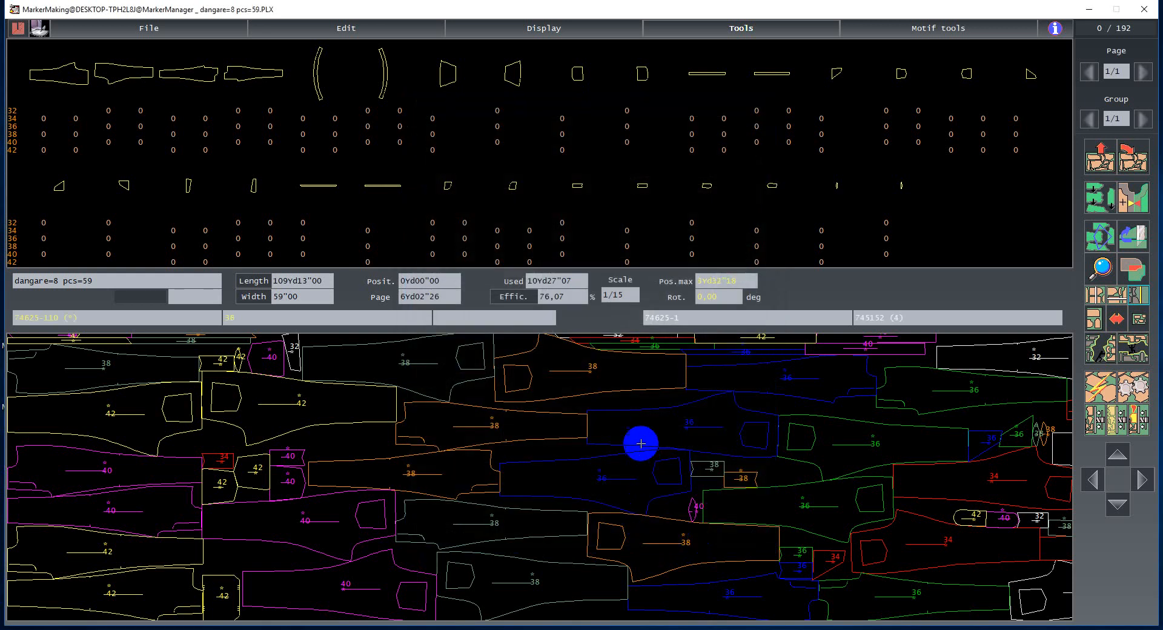
- Reopen the marker generalities to review the settings, then close them
key("ctrl+g")
left_click(726, 542)
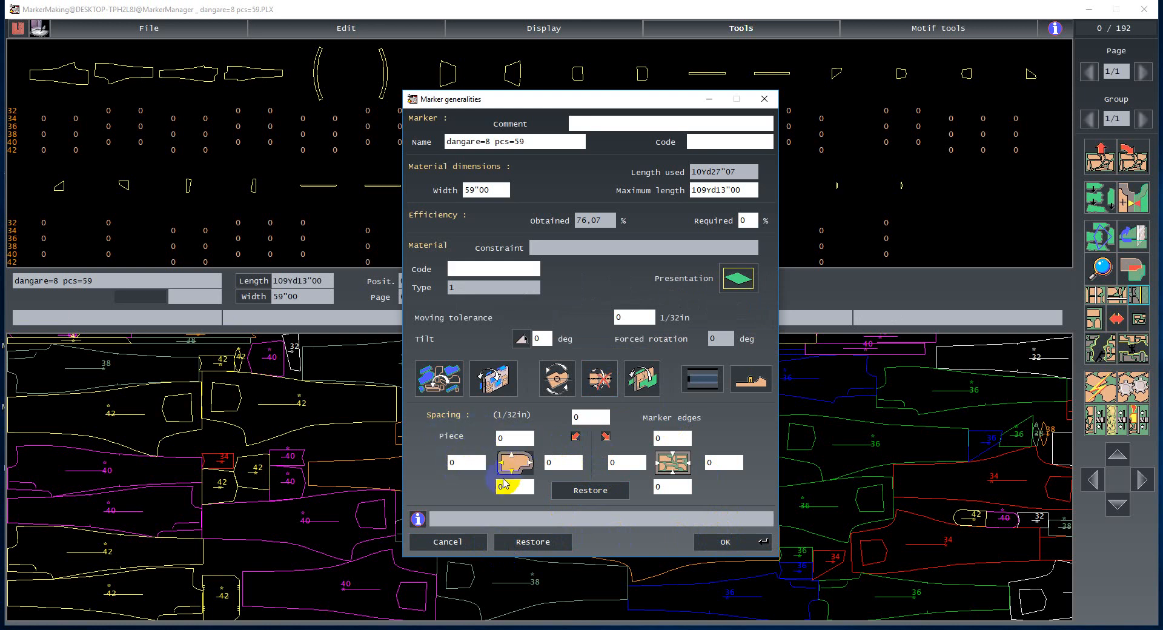
left_click(447, 542)
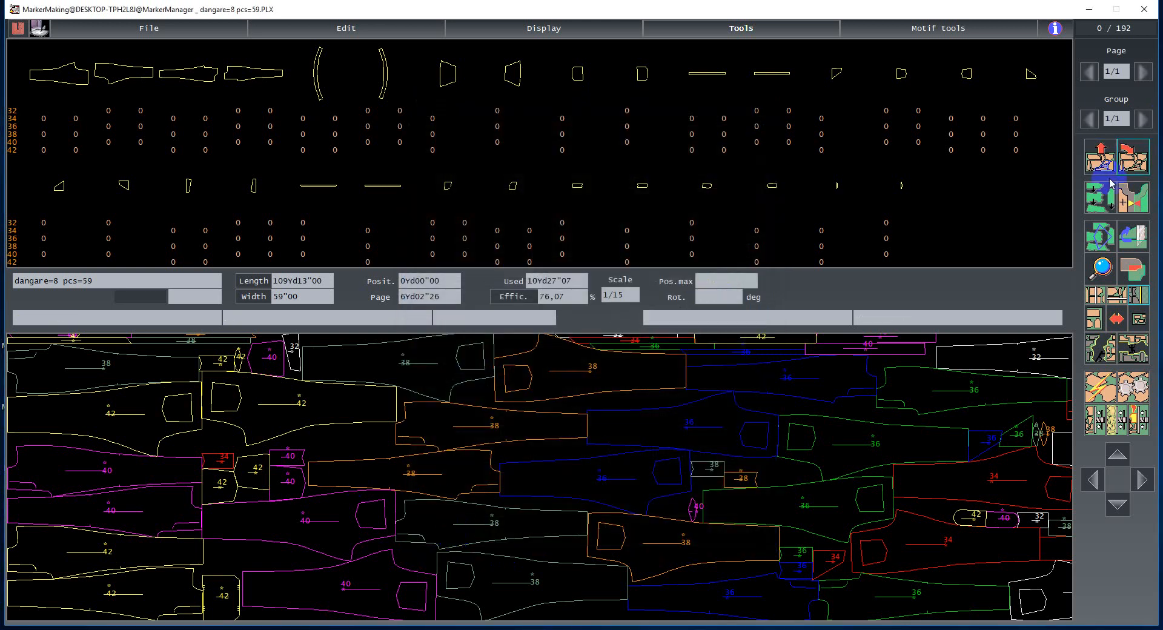
- Remove all placed pieces from the marker back to the piece chart and review the generalities
left_click(1100, 156)
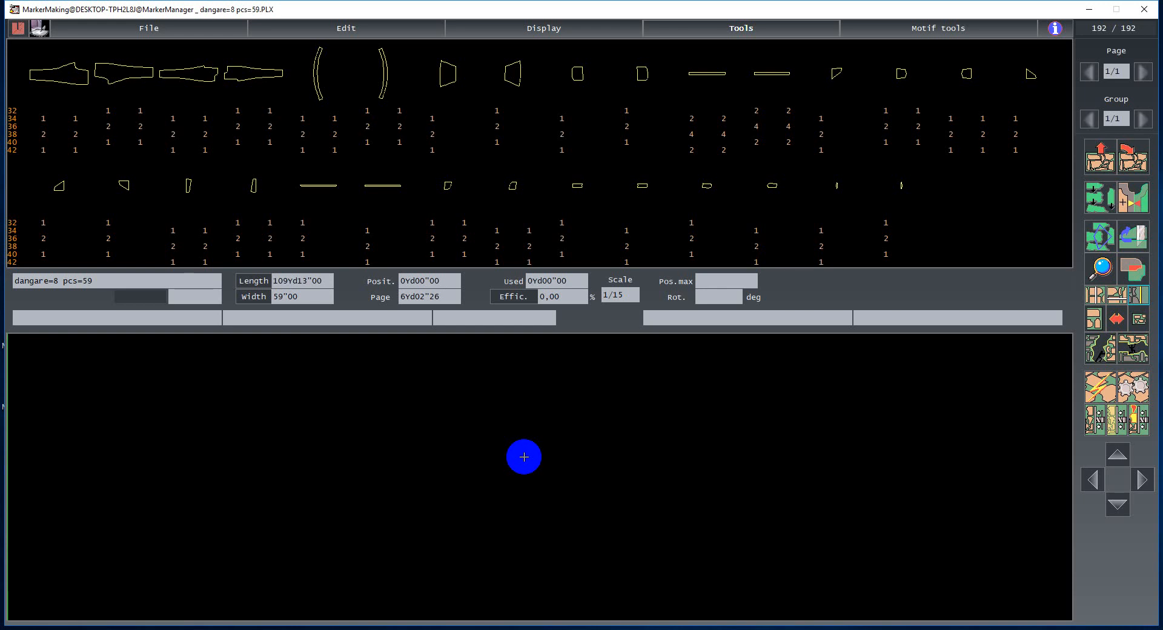
double_click(524, 460)
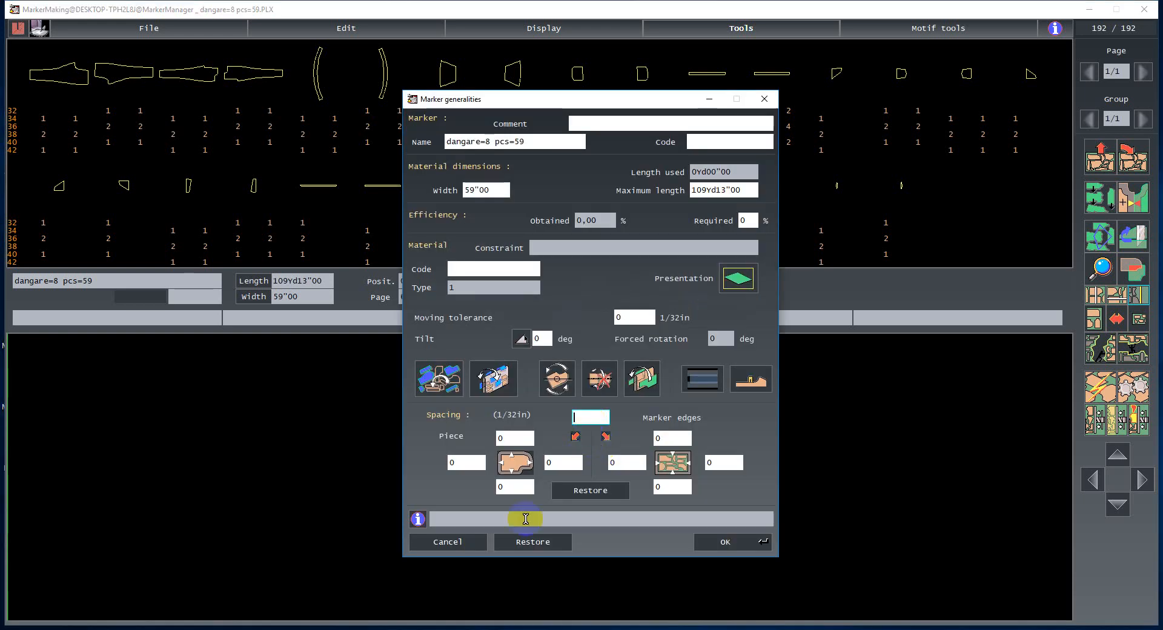
left_click(449, 542)
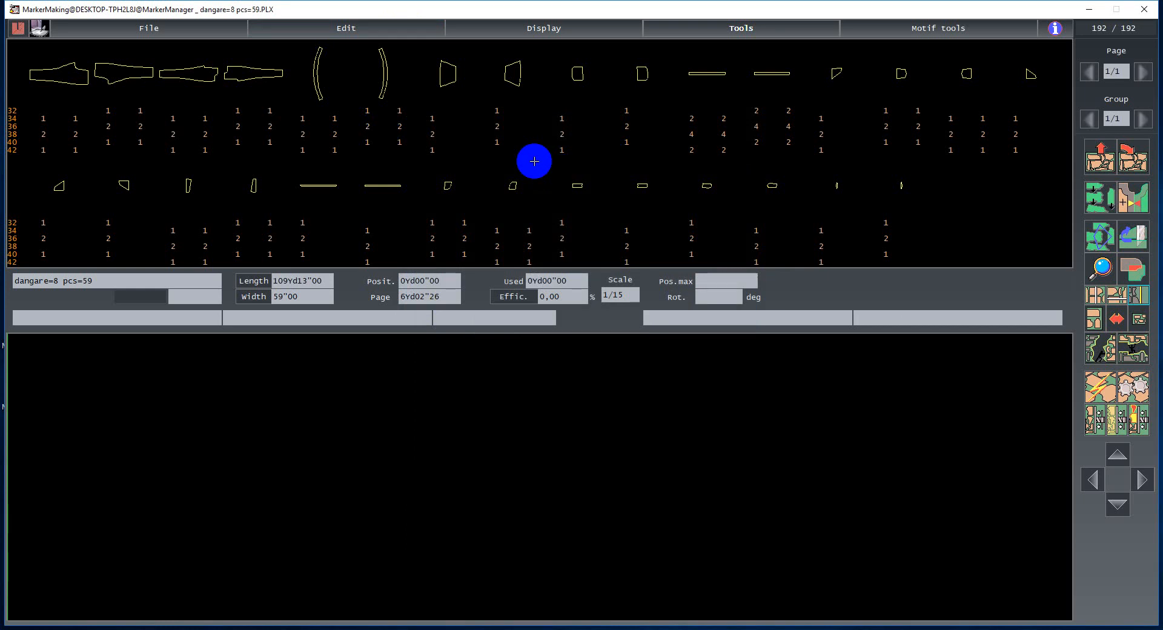
key("ctrl+g")
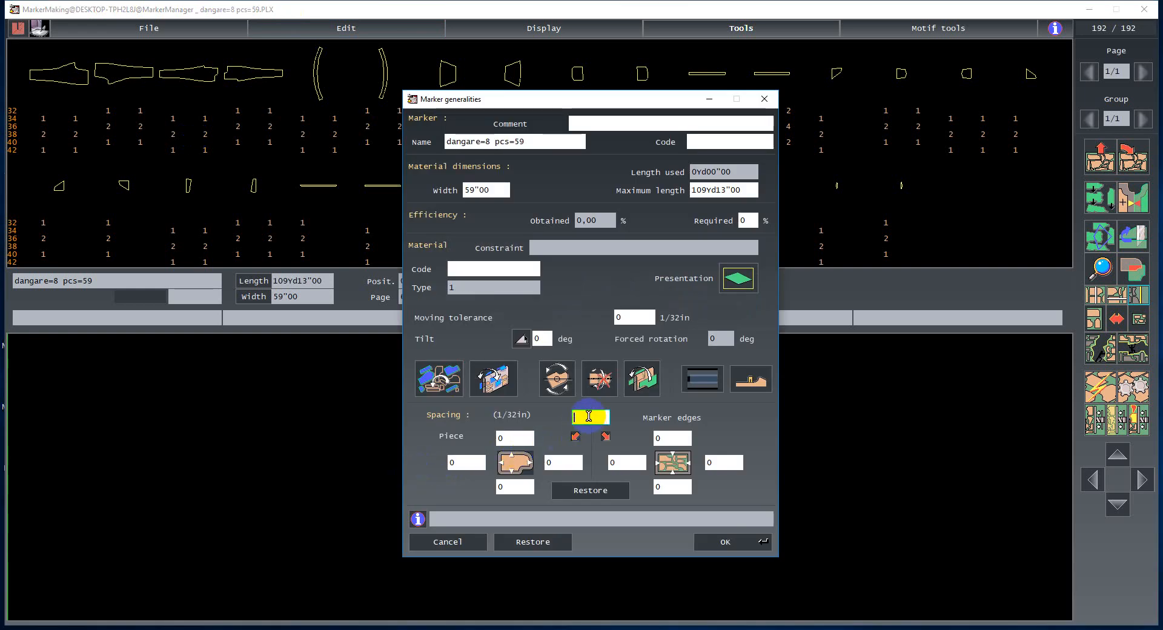
left_click(727, 541)
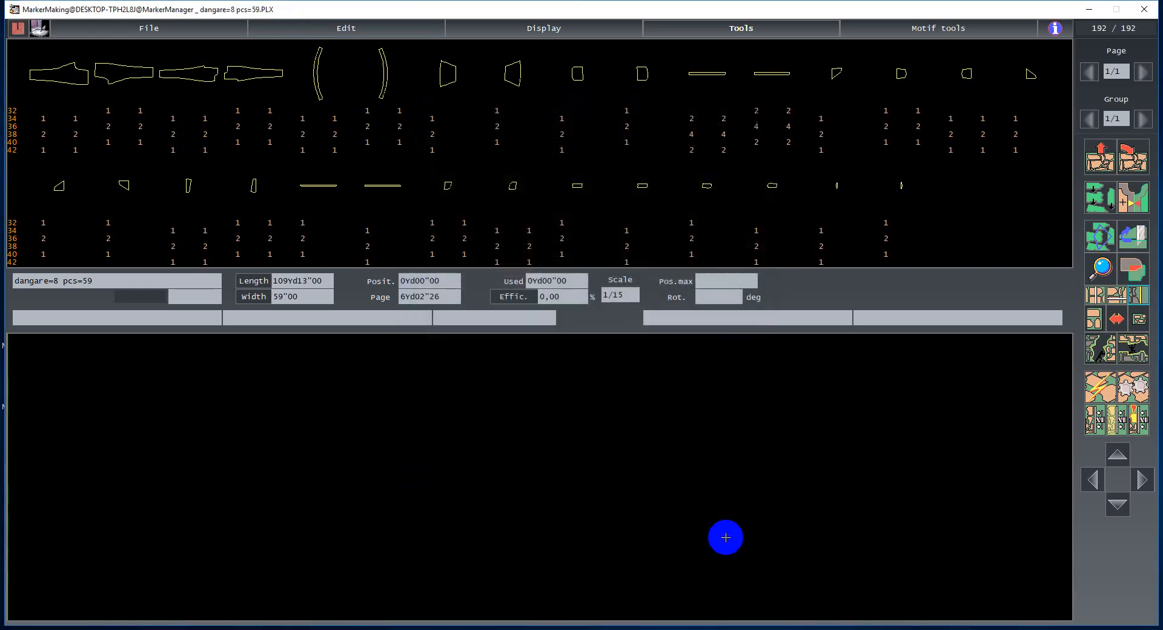
- Place the size 40 and size 42 long pieces manually into the empty marker
left_click(115, 140)
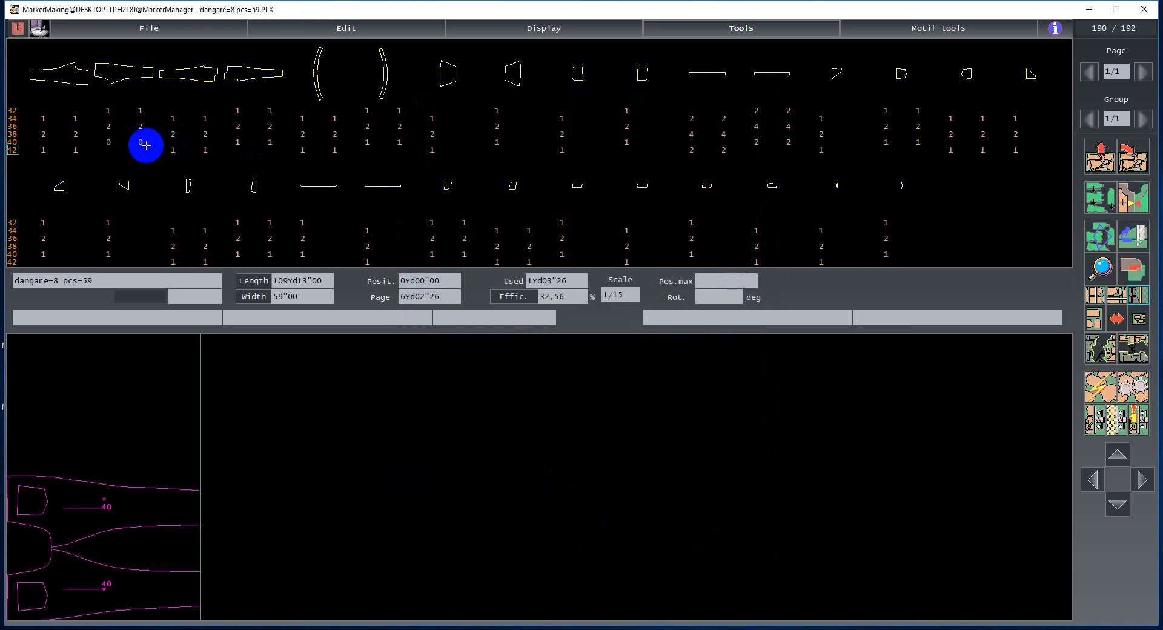
left_click(75, 149)
left_click(43, 150)
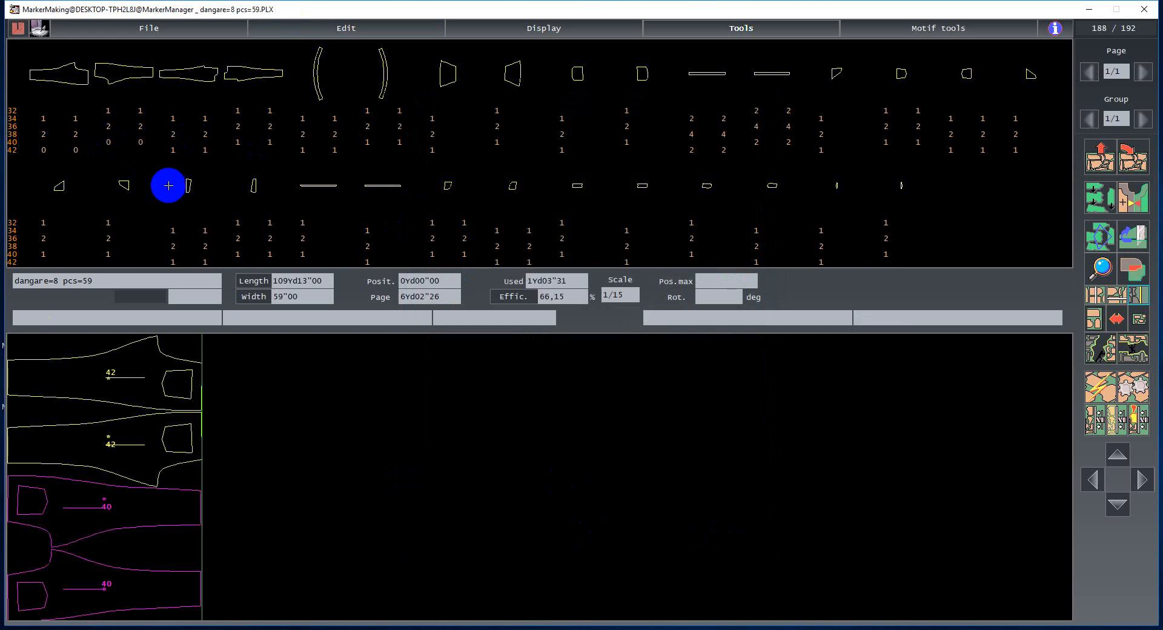
- Zoom into the manually placed pieces to inspect the gap between them
left_click(1102, 268)
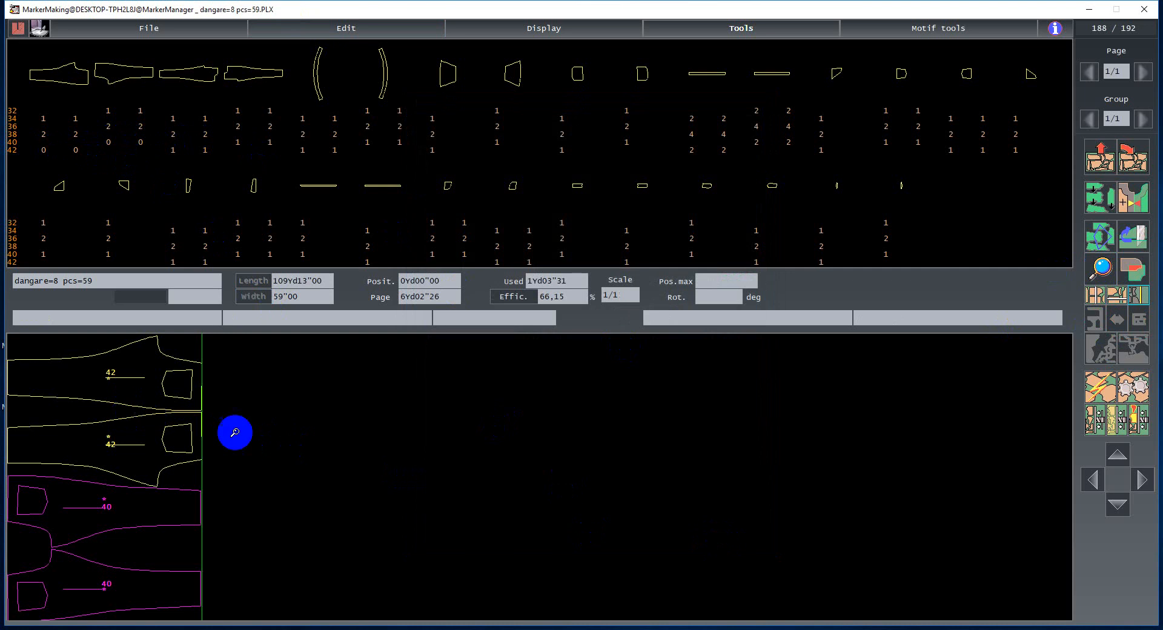
left_click_drag(235, 433, 376, 441)
left_click(496, 480)
left_click_drag(621, 561, 389, 397)
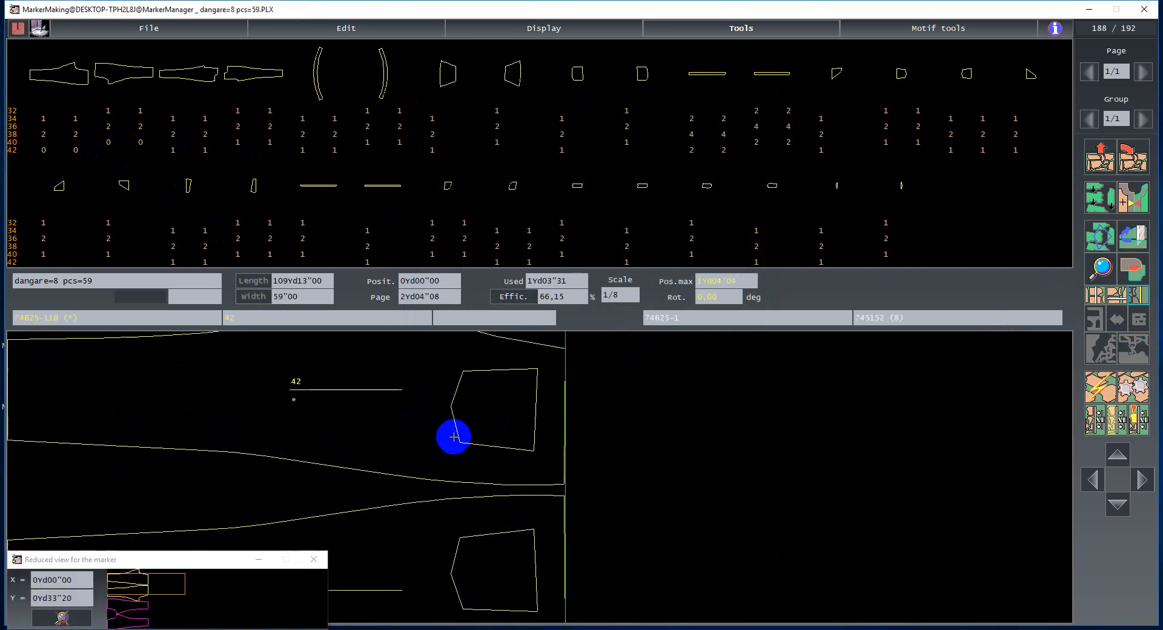
key("Down")
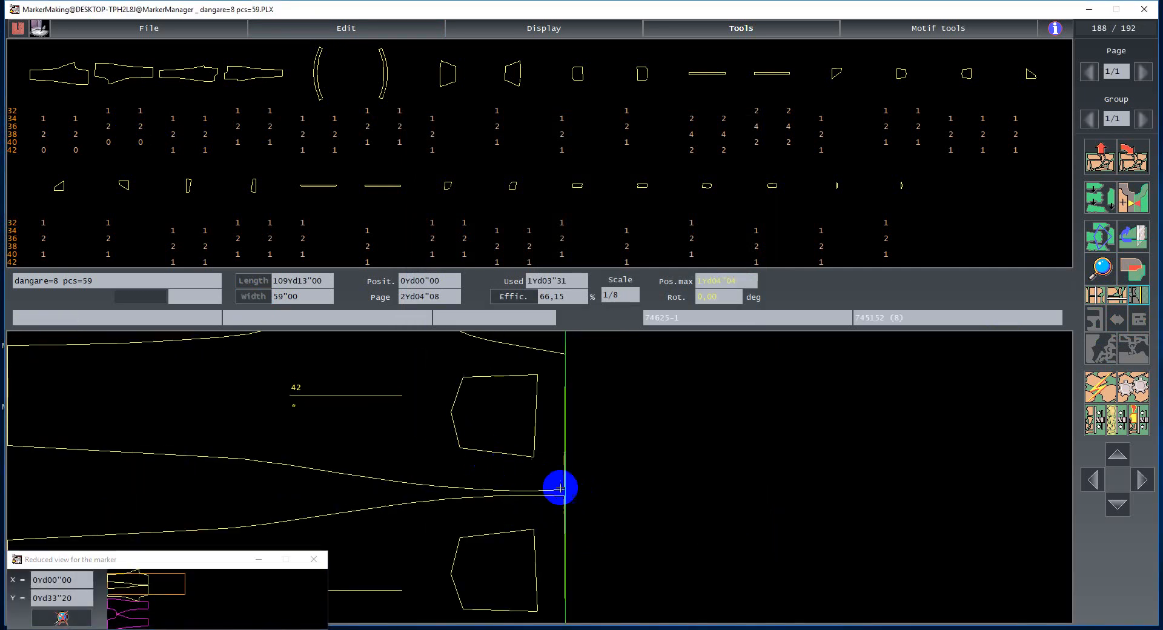
left_click(316, 561)
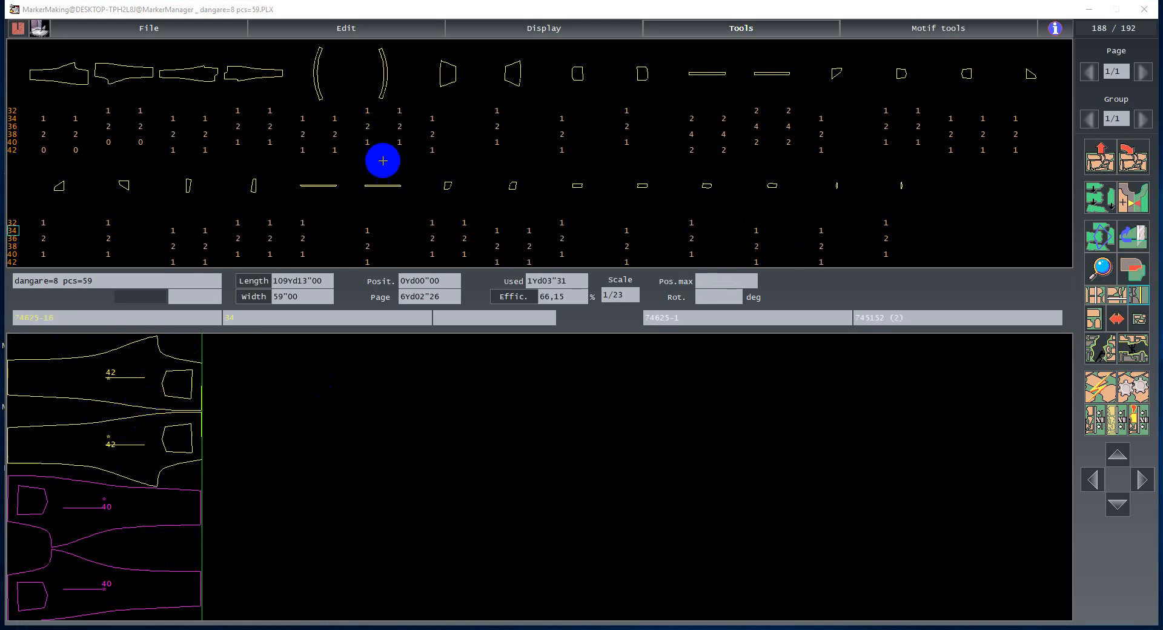
- Open the marker generalities to check the piece and marker-edge spacing, then close them
left_click(501, 512)
key("ctrl+g")
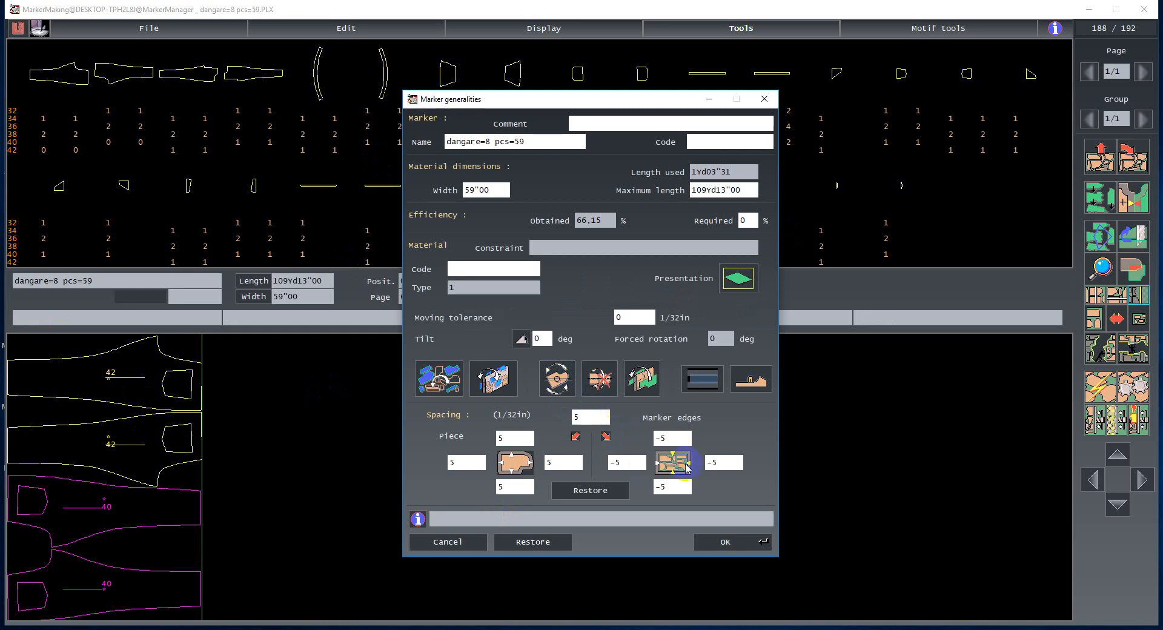
left_click(724, 541)
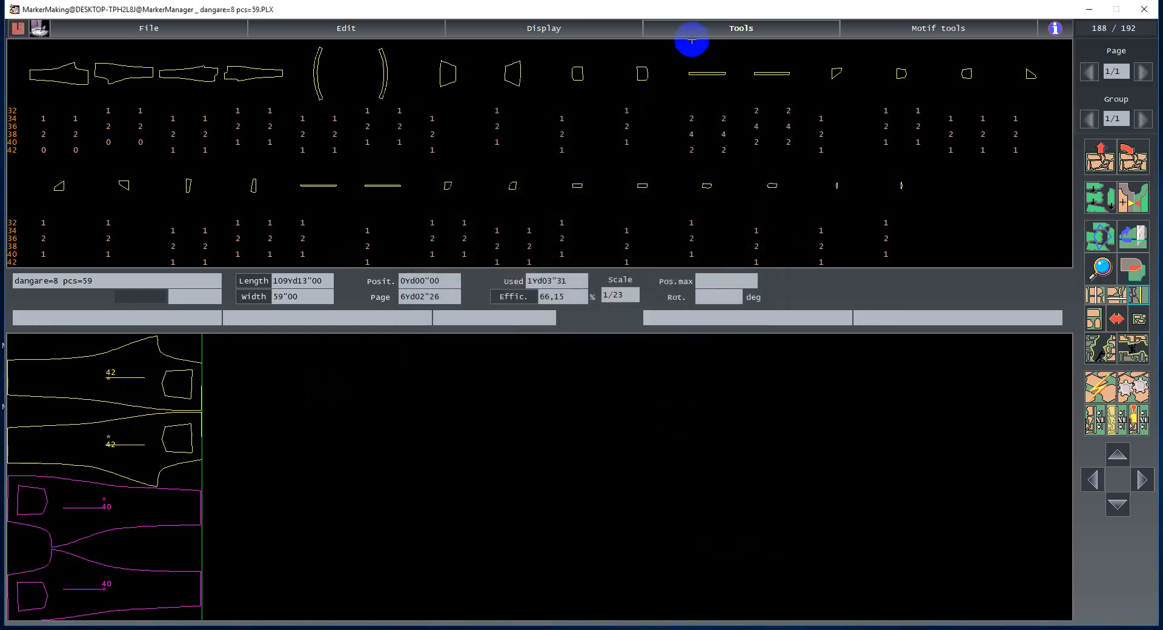
left_click(722, 26)
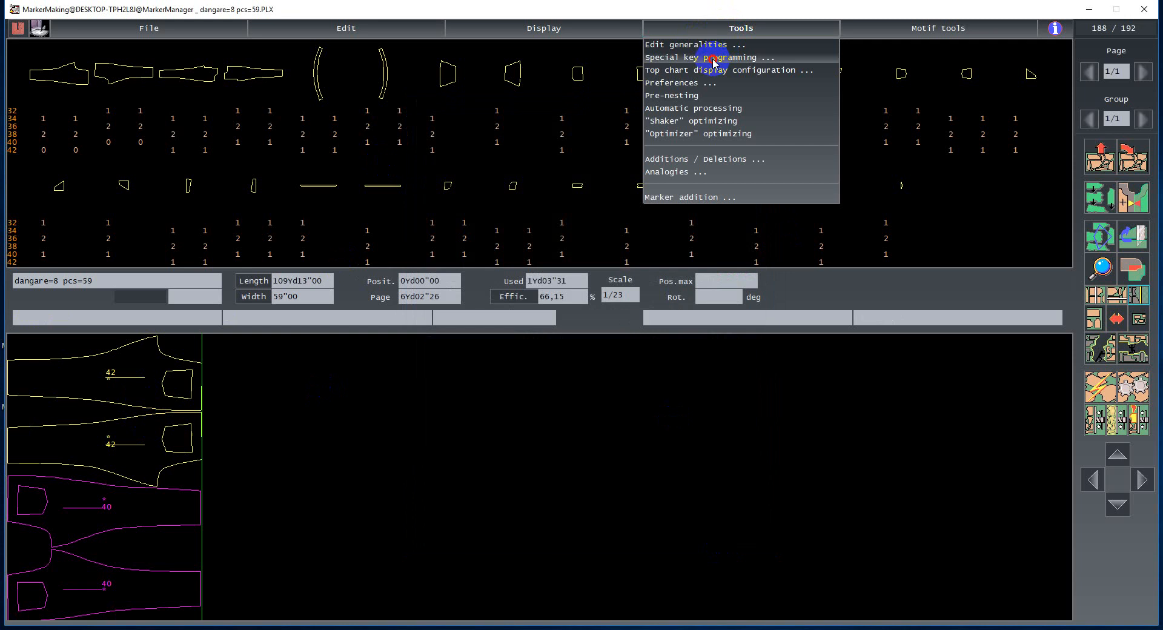
left_click(714, 58)
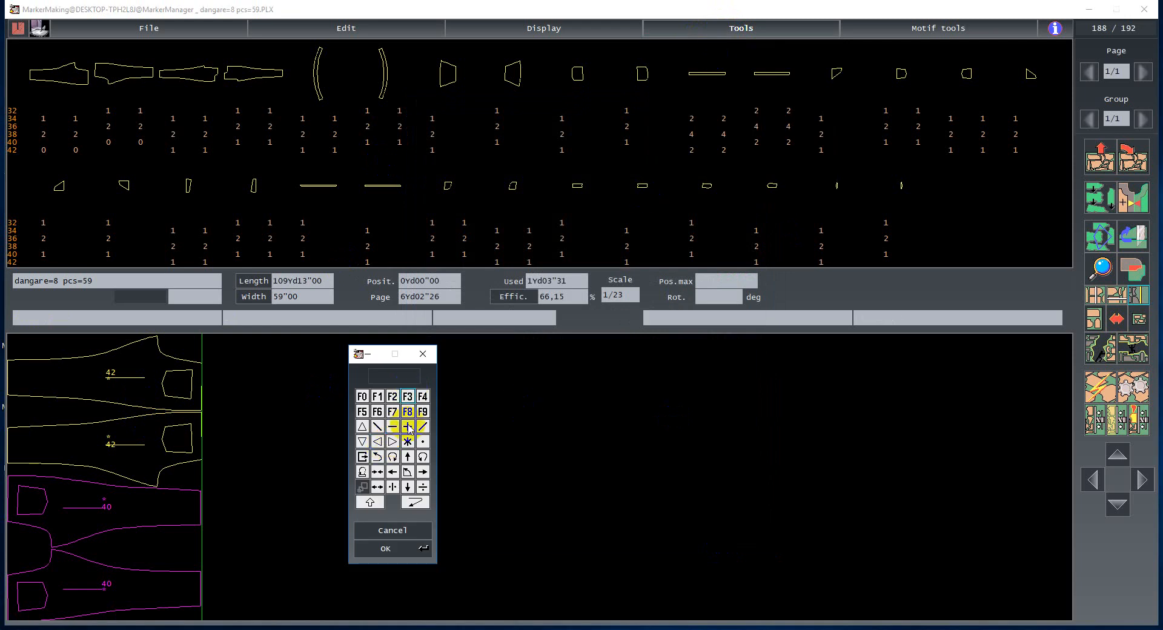
left_click(393, 536)
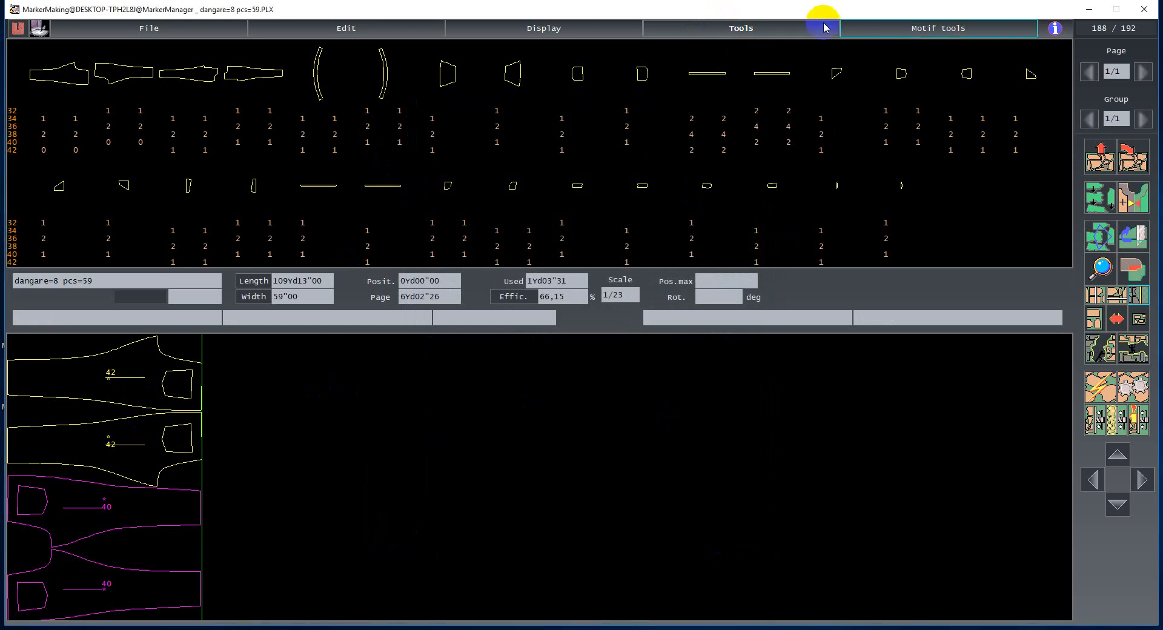
left_click(776, 34)
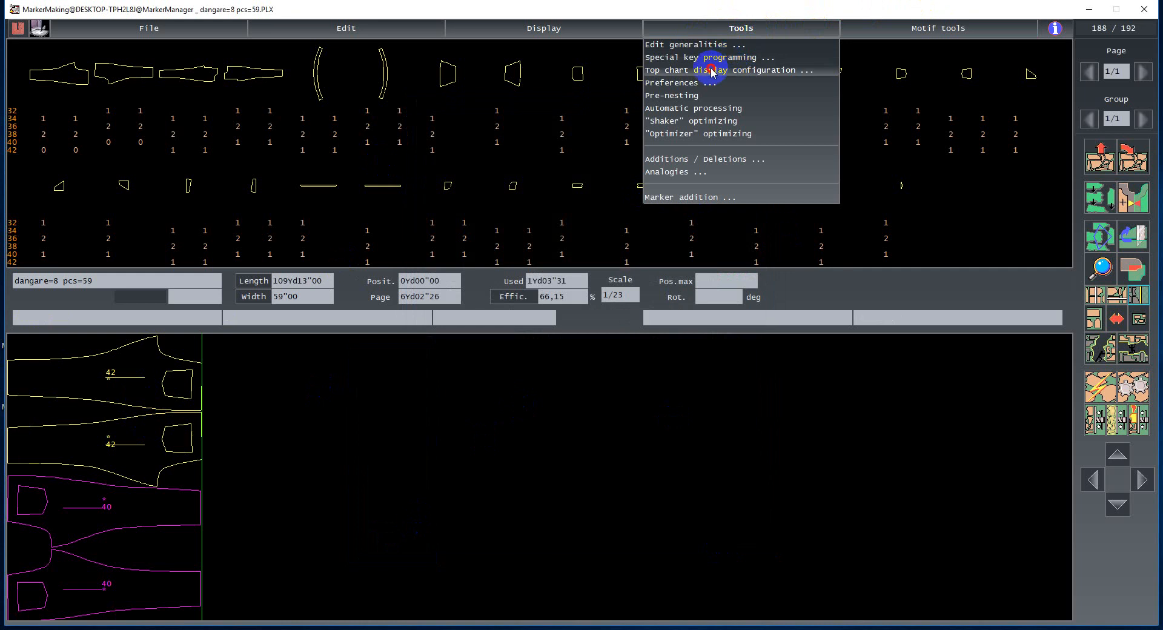
mouse_move(711, 69)
left_mouse_down()
mouse_move(901, 341)
mouse_move(870, 363)
left_mouse_up()
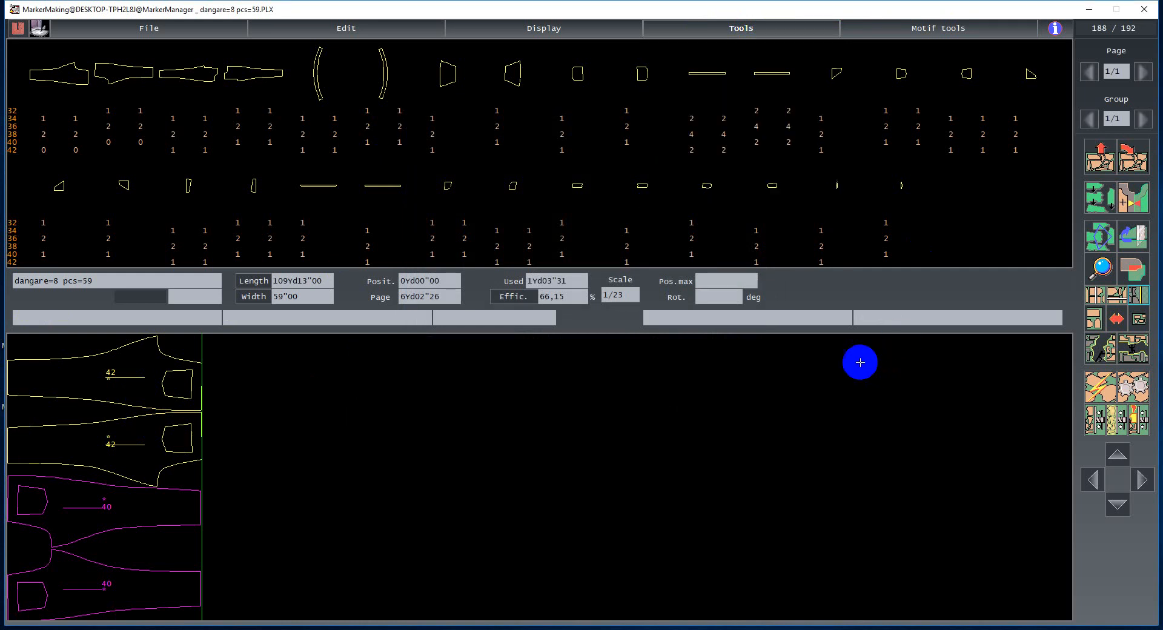
- Clear the marker and run automatic nesting again with the new orientation settings
left_click(1101, 162)
left_click(687, 345)
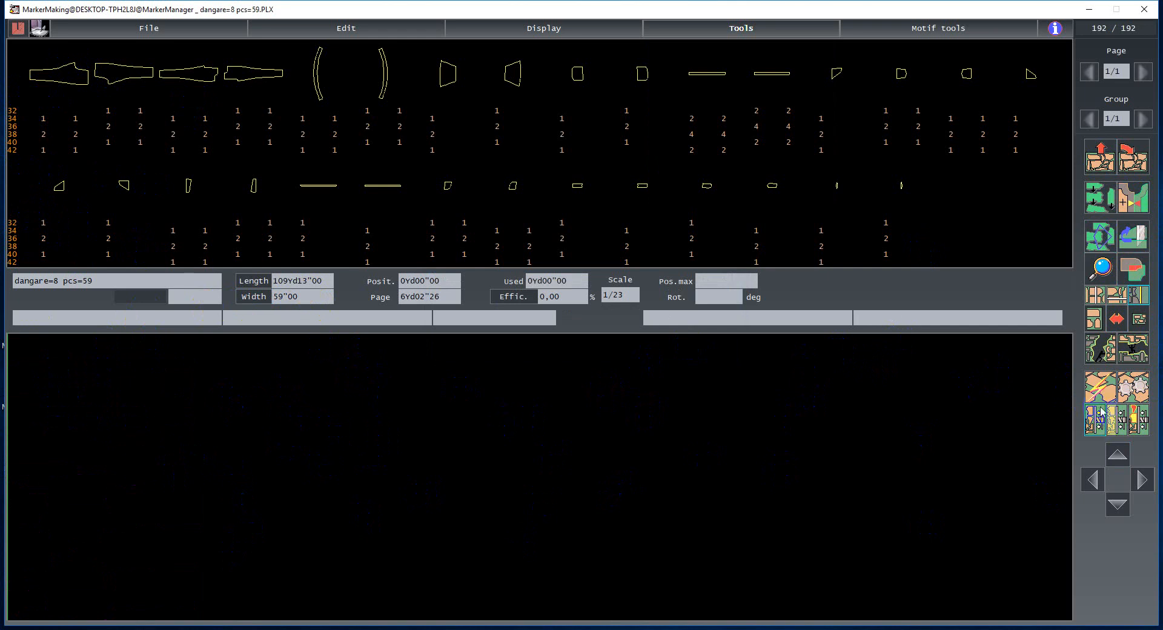
left_click(1099, 385)
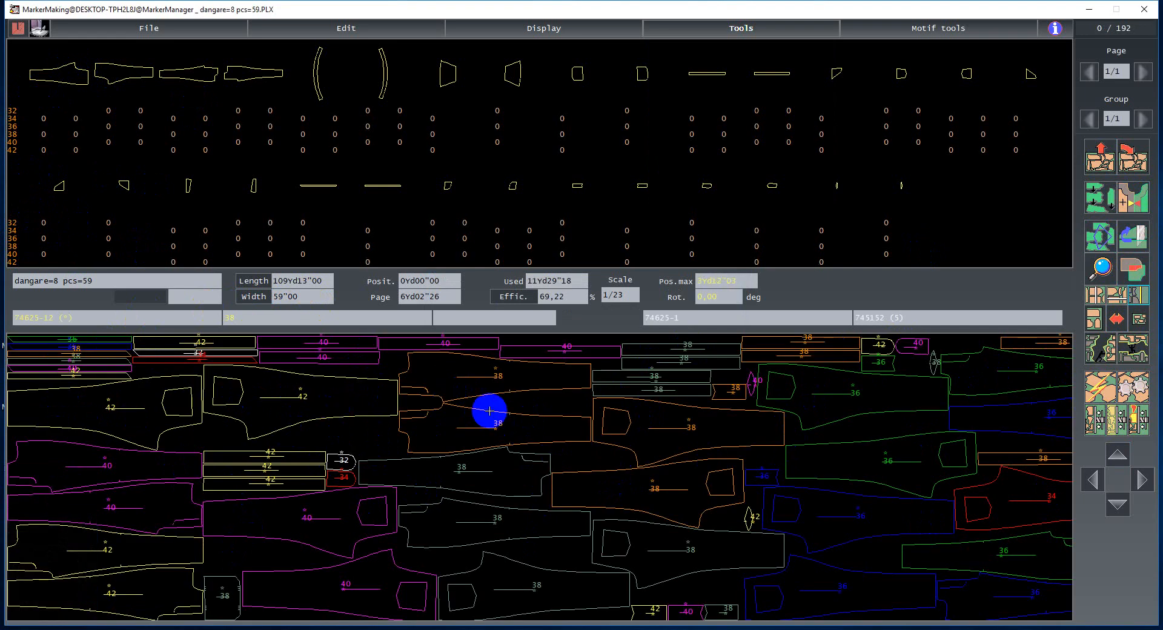
- Set the top chart display configuration to 1 line of pieces
left_click(728, 37)
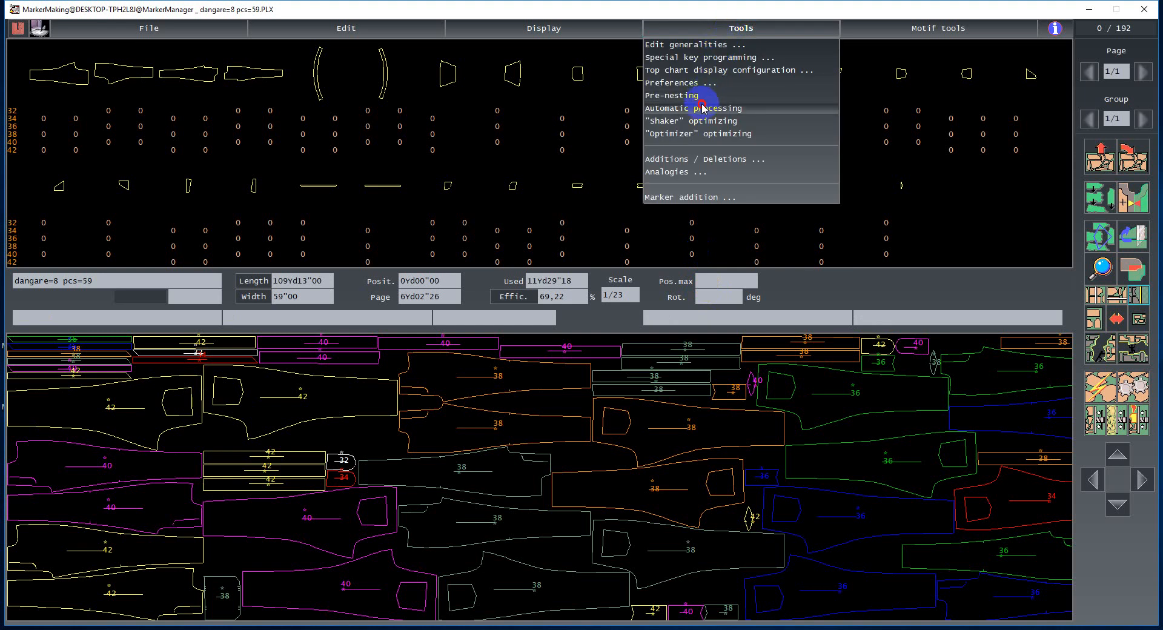
left_click(666, 70)
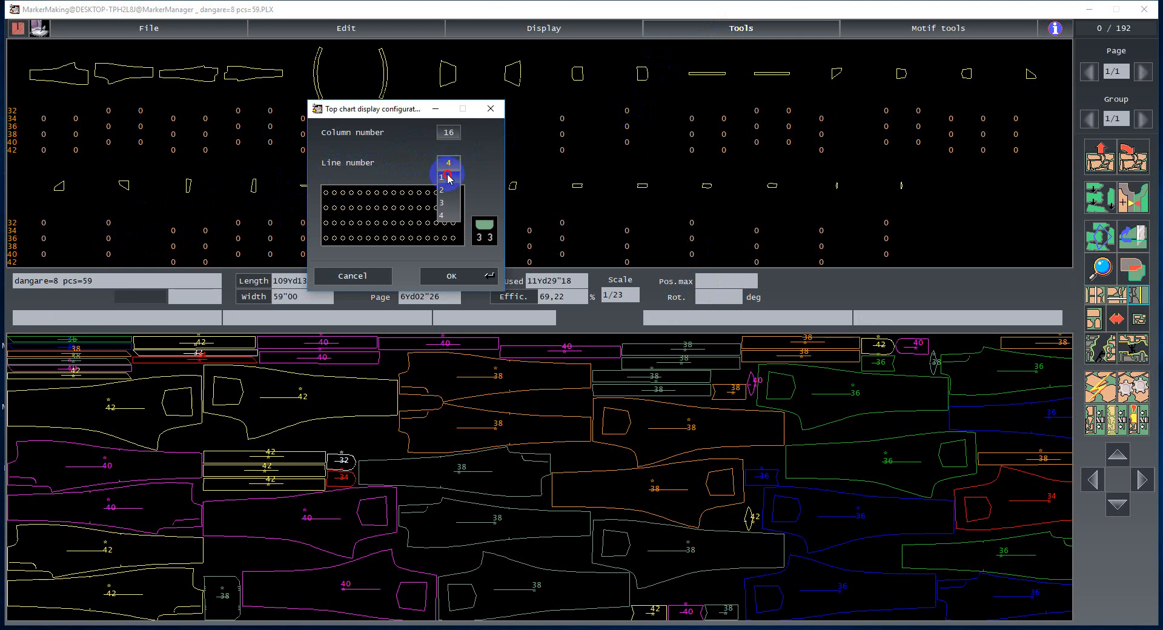
type("1")
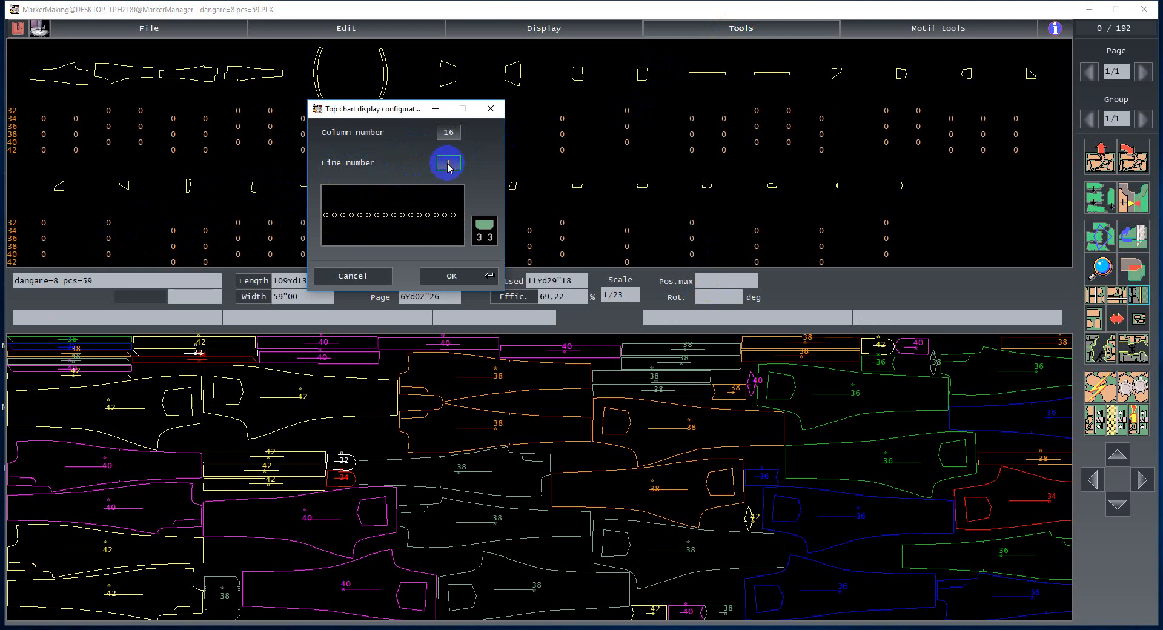
left_click(466, 278)
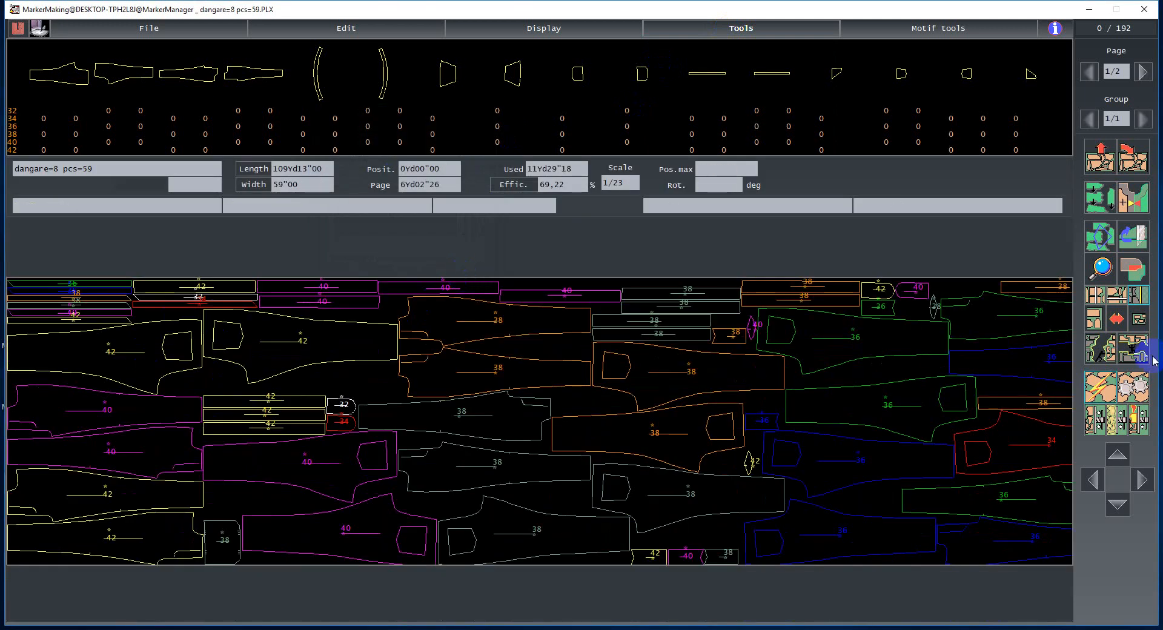
- Open the top chart display configuration from the preferences and cancel it without changes
left_click(1097, 318)
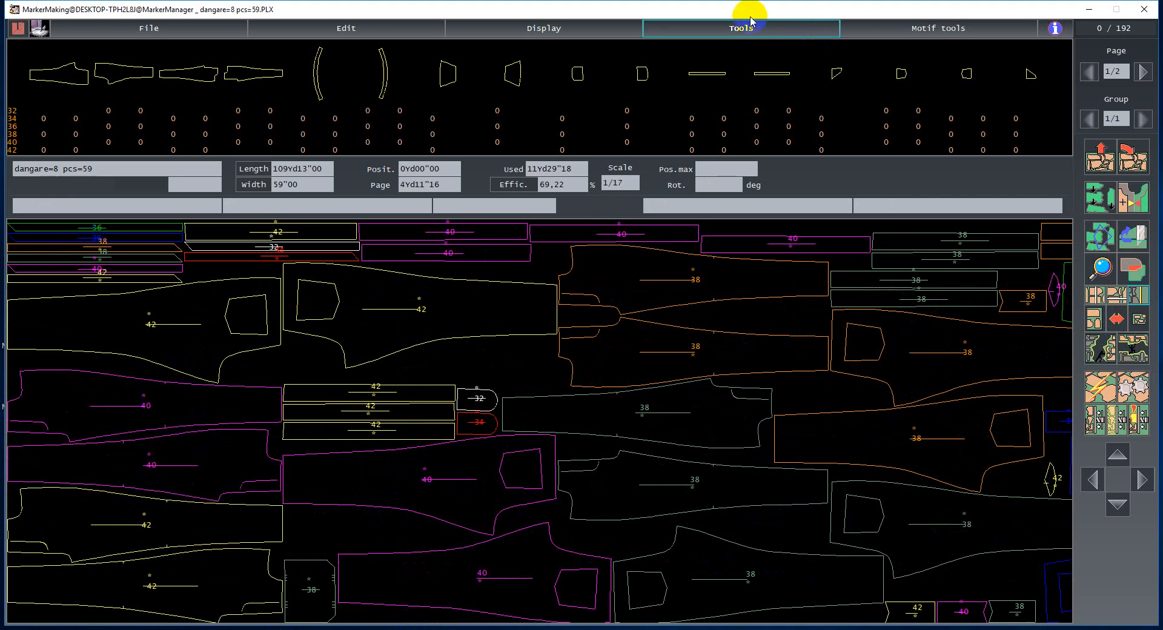
left_click(724, 27)
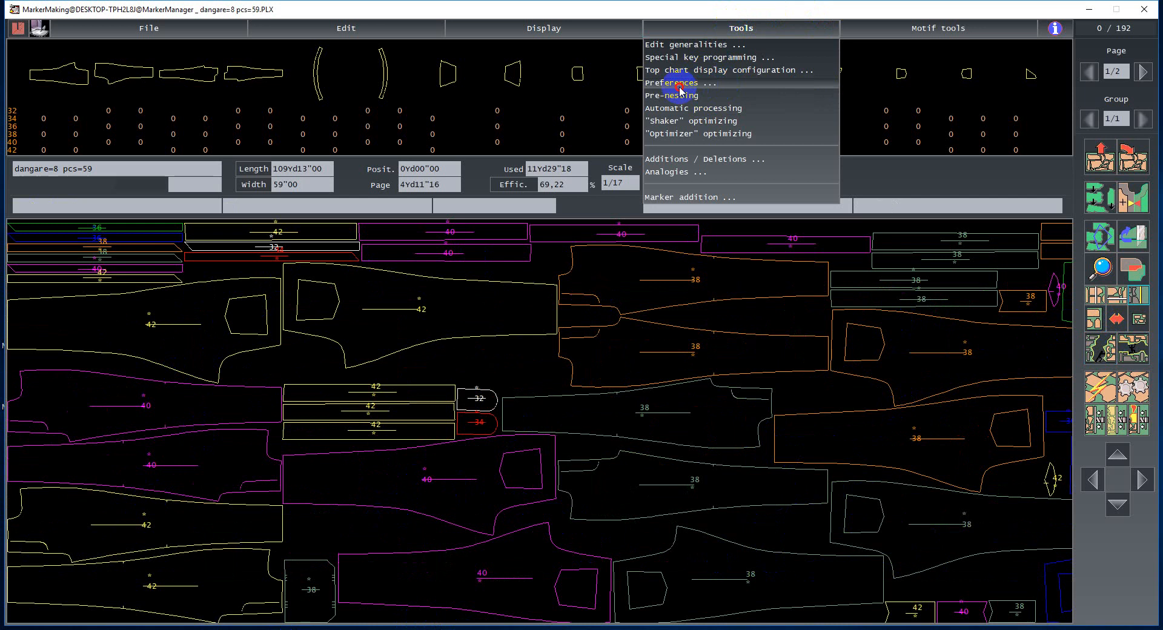
left_click(680, 88)
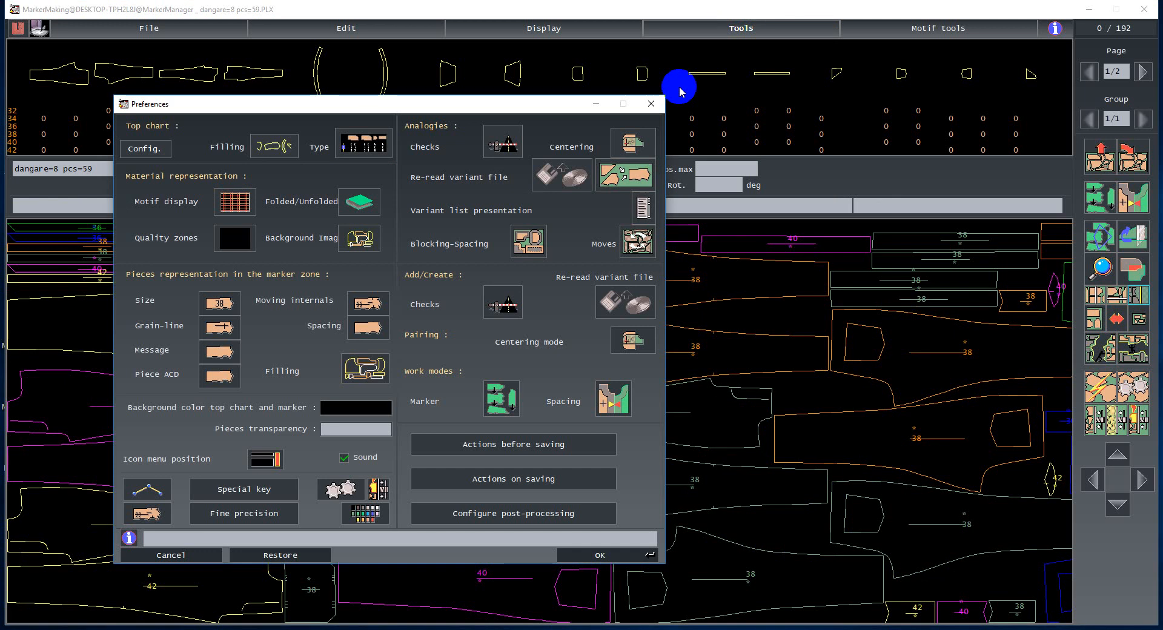
left_click(154, 149)
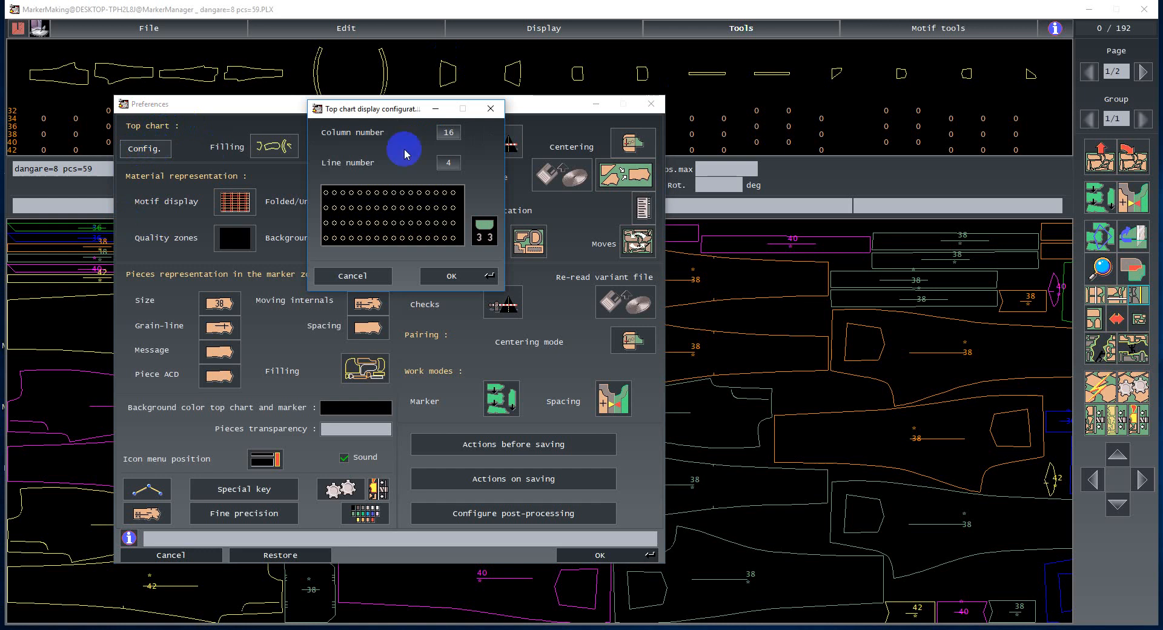
left_click(353, 277)
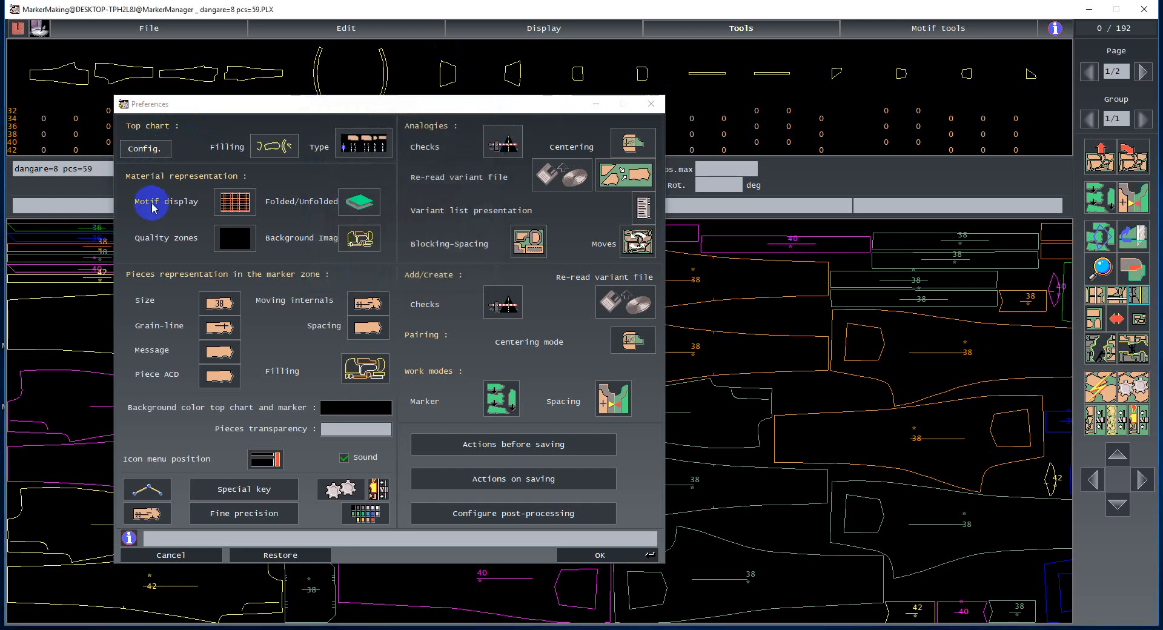
- Turn on piece filling for the top chart in the preferences and apply it
left_click(266, 151)
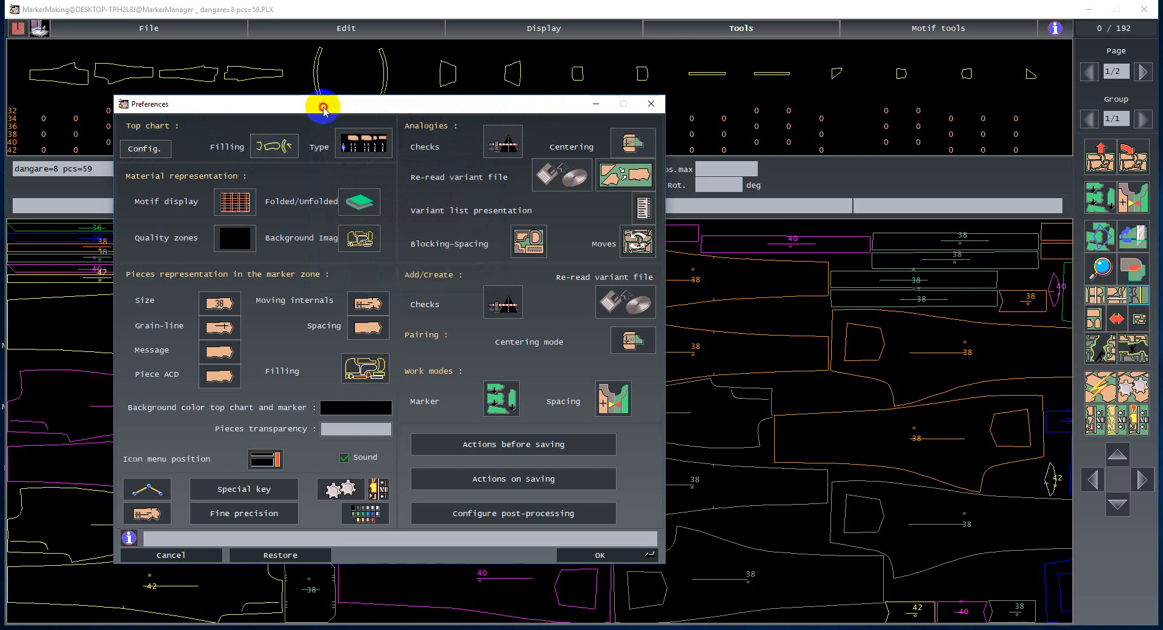
left_click_drag(319, 100, 319, 174)
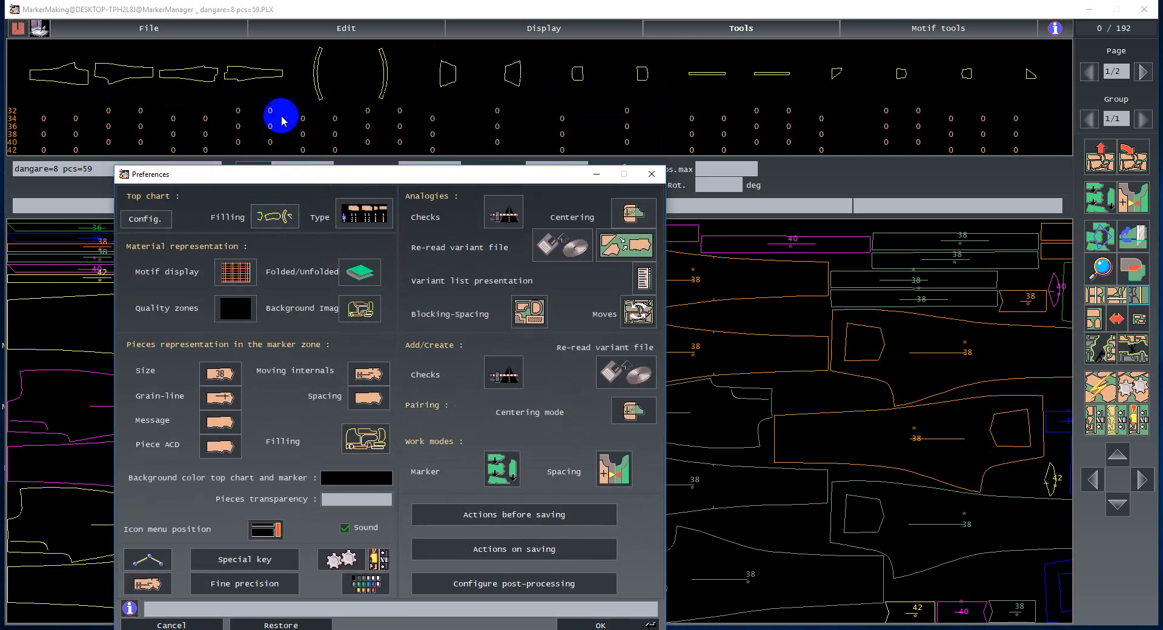
left_click(275, 214)
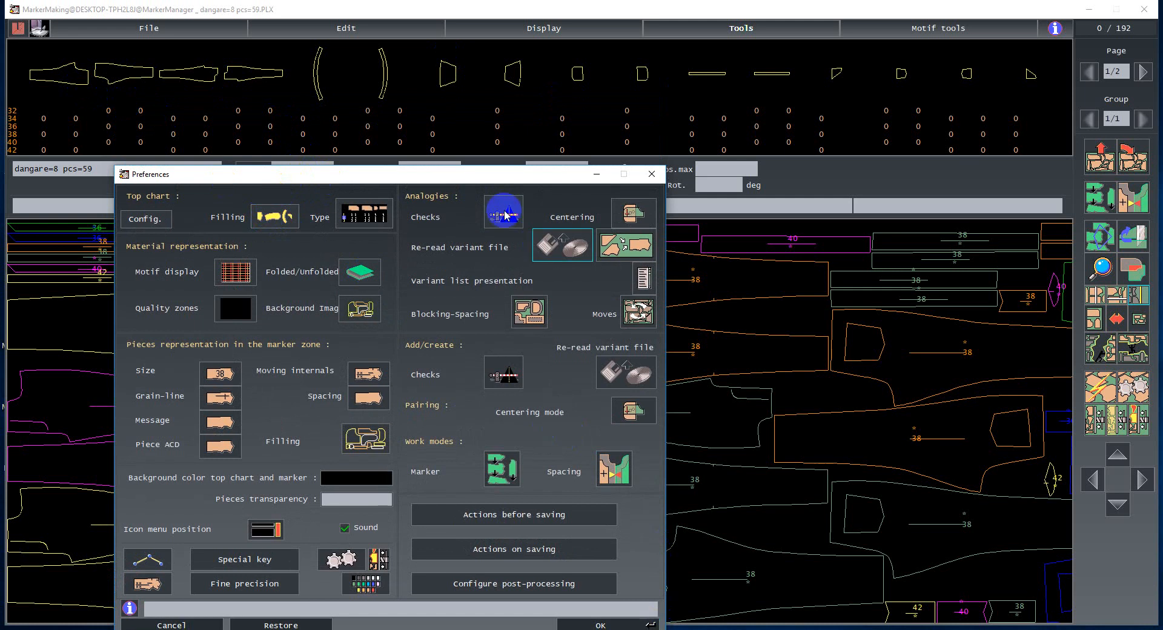
mouse_move(462, 181)
left_mouse_down()
mouse_move(464, 142)
mouse_move(447, 174)
mouse_move(491, 110)
left_mouse_up()
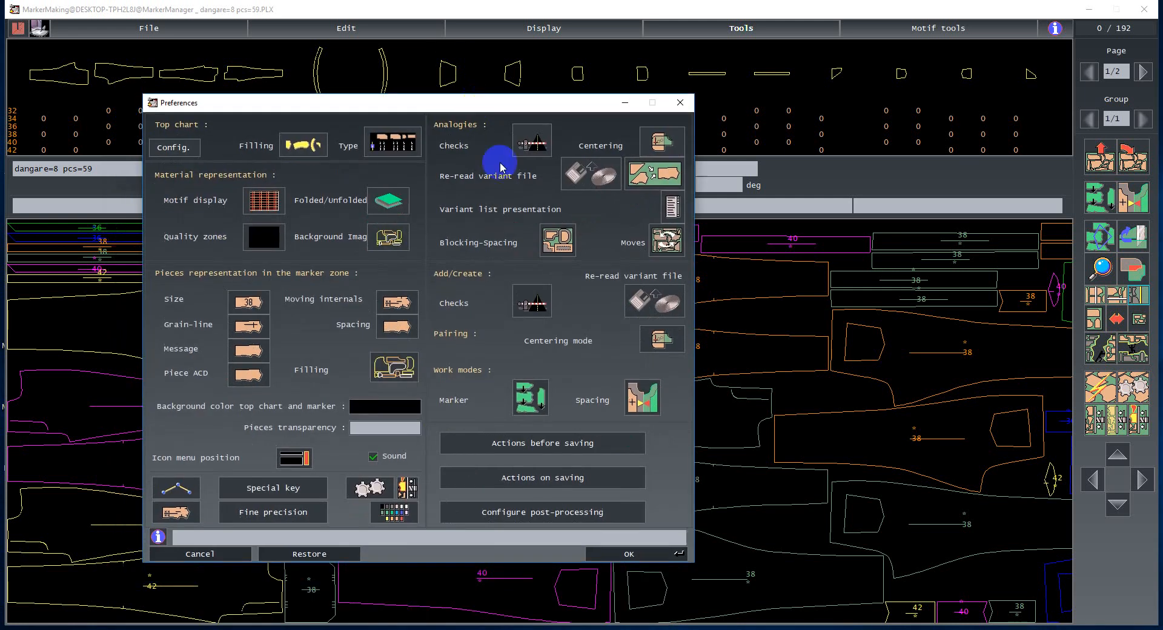
left_click(630, 554)
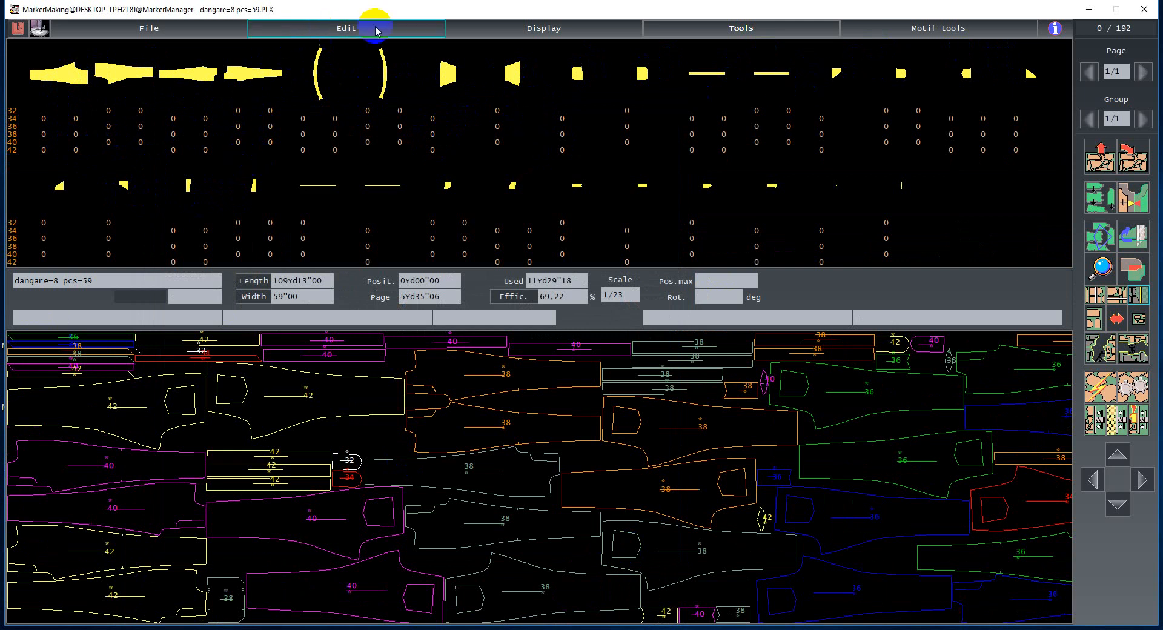
- Turn the top chart piece filling back off in the preferences and apply it
left_click(702, 28)
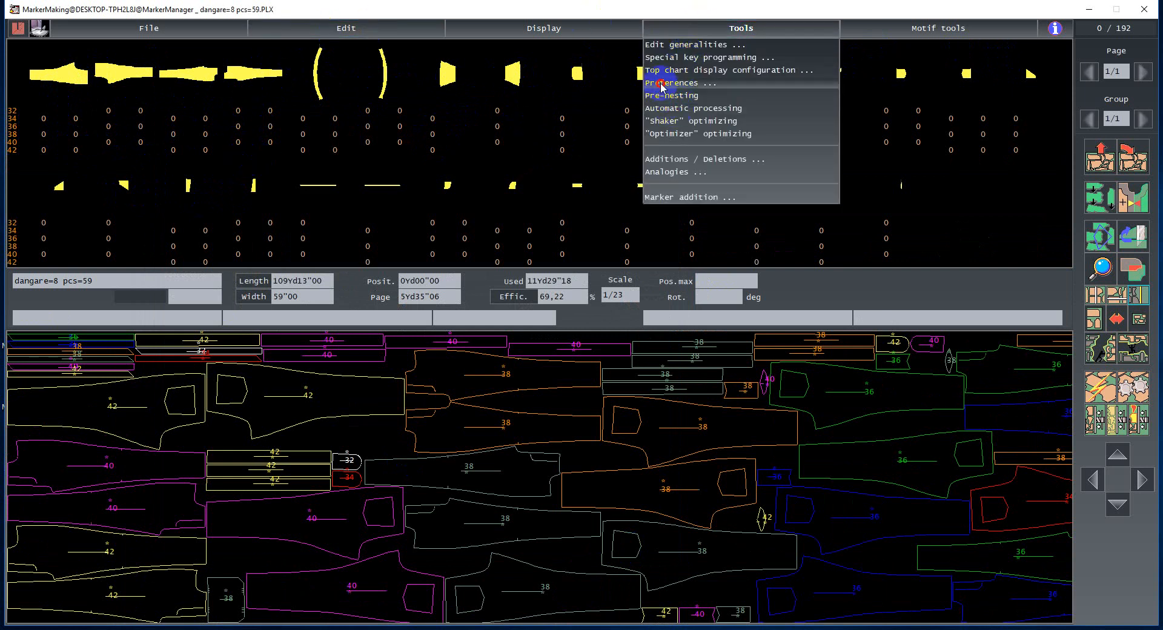
left_click(663, 84)
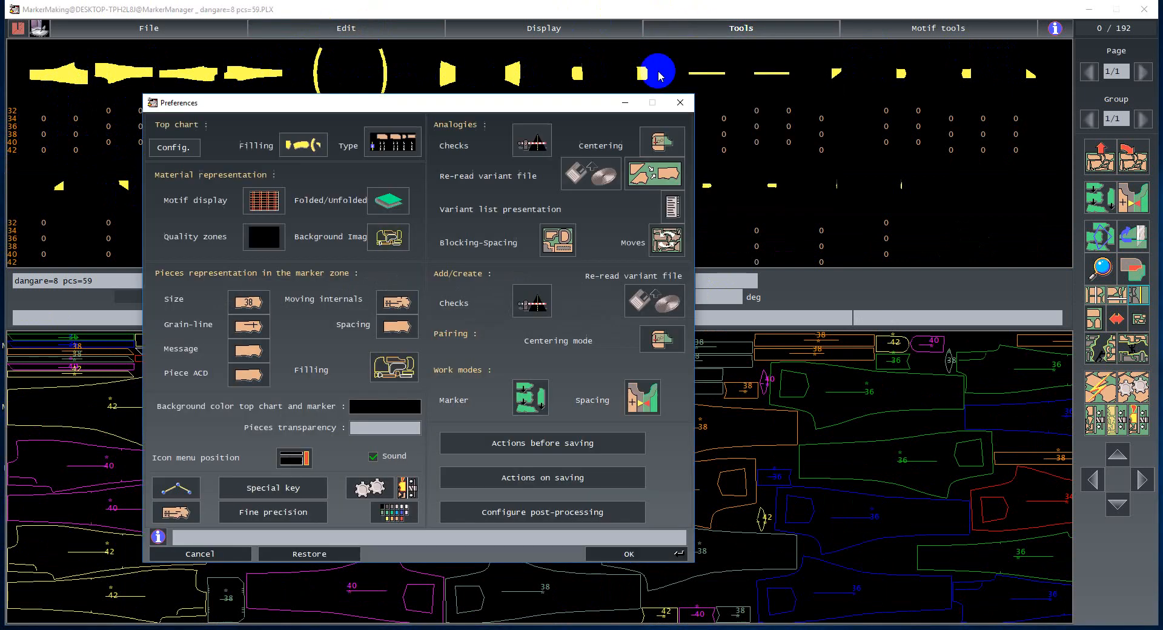
left_click(296, 148)
left_click(623, 553)
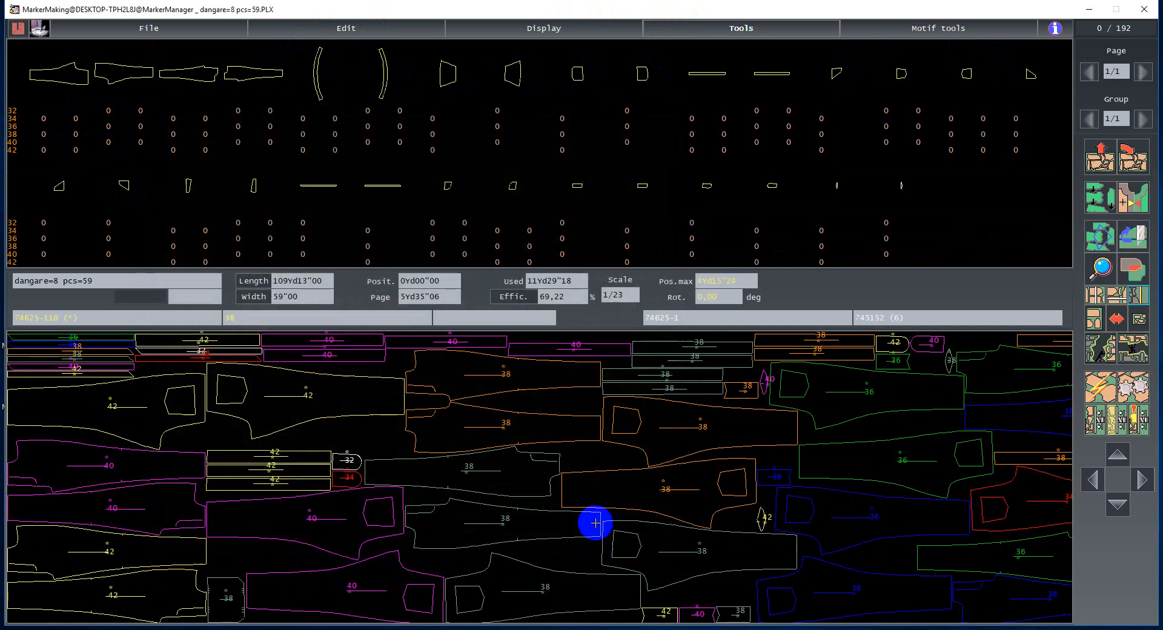
left_click(749, 29)
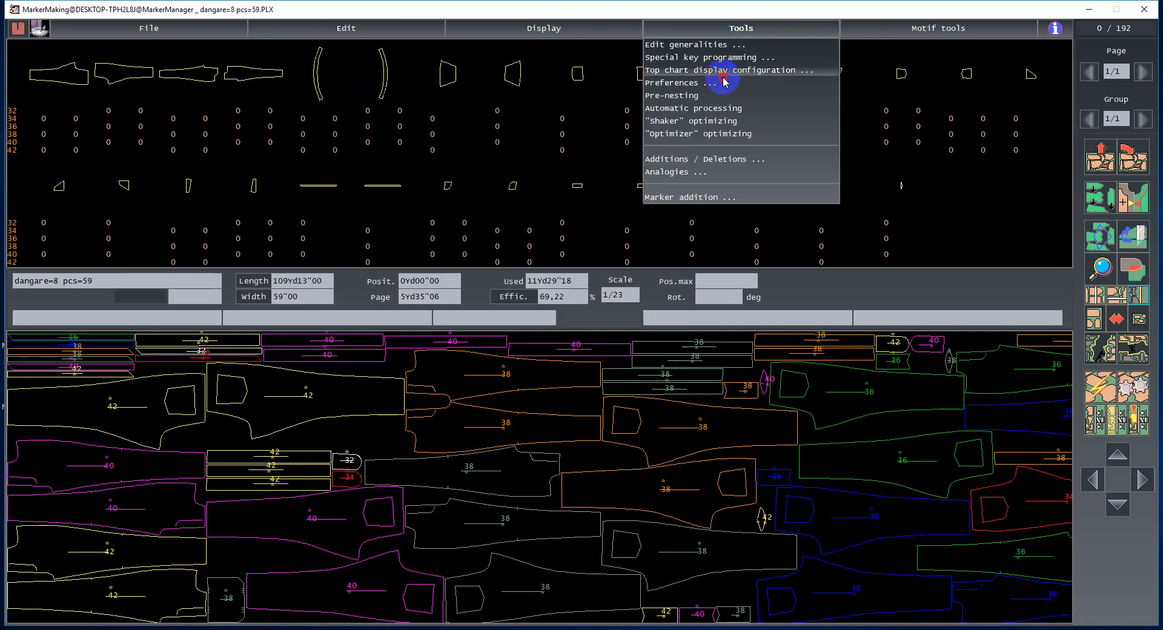
left_click(692, 85)
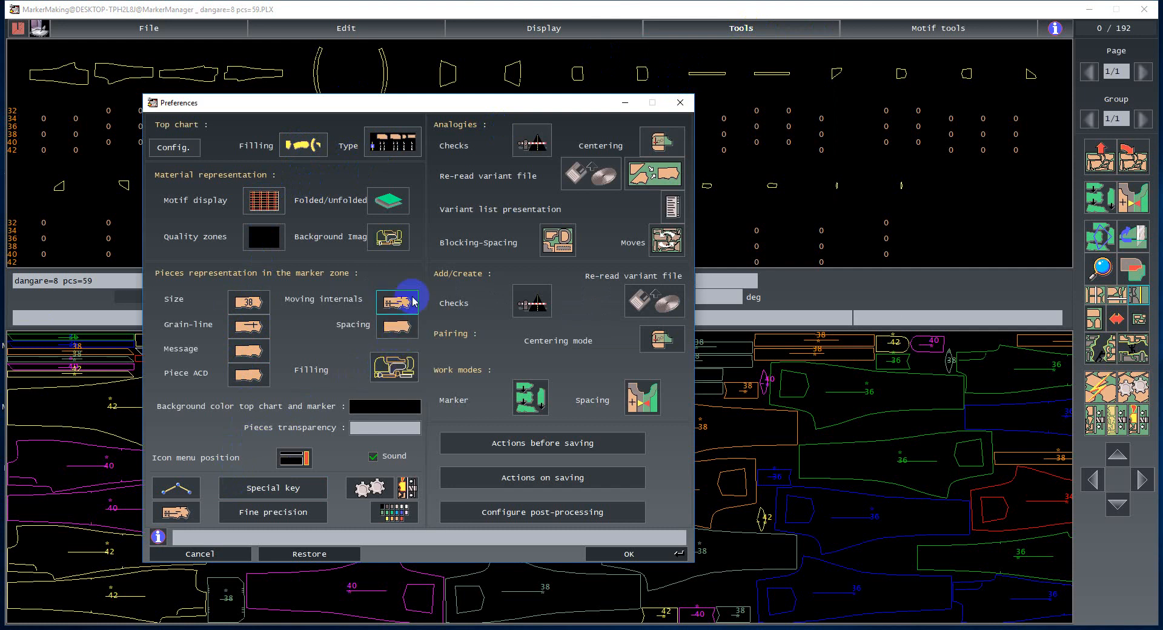
mouse_move(493, 103)
left_mouse_down()
mouse_move(442, 99)
mouse_move(433, 163)
left_mouse_up()
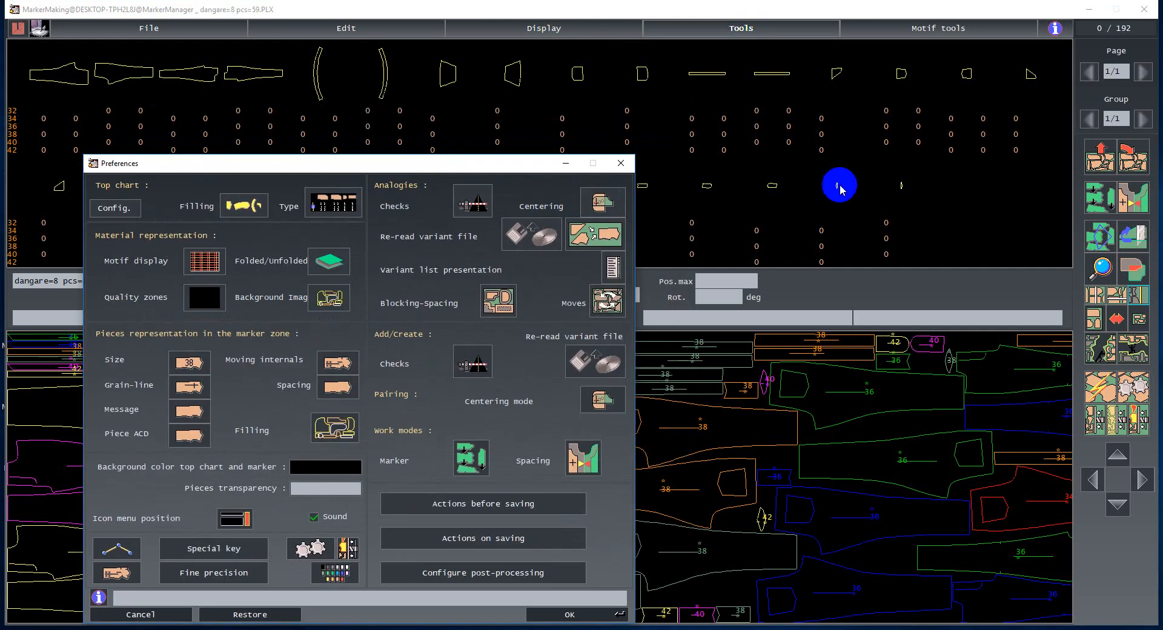
left_click(141, 614)
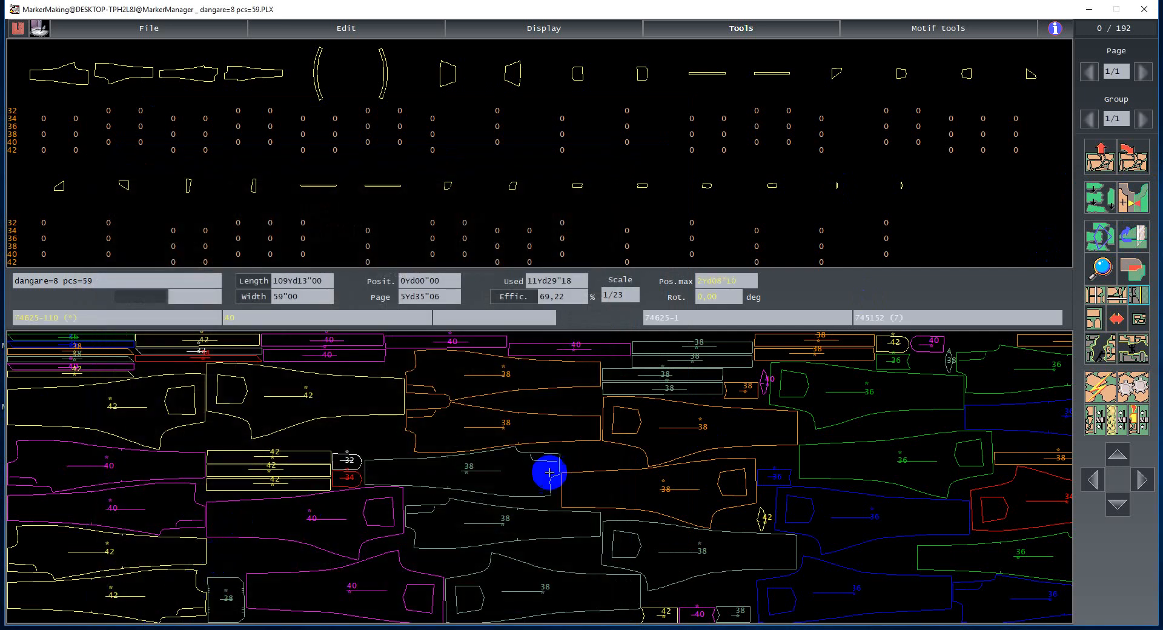
- Clear the marker and manually place two size 42 front pieces at the start of the marker
left_click(1100, 156)
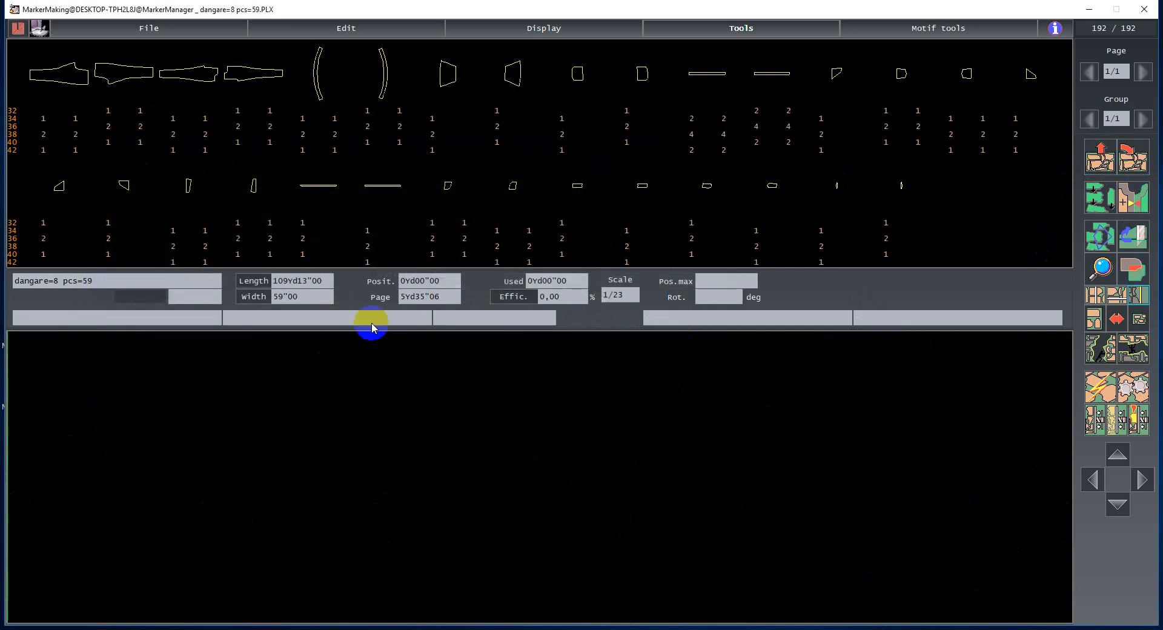
left_click(79, 149)
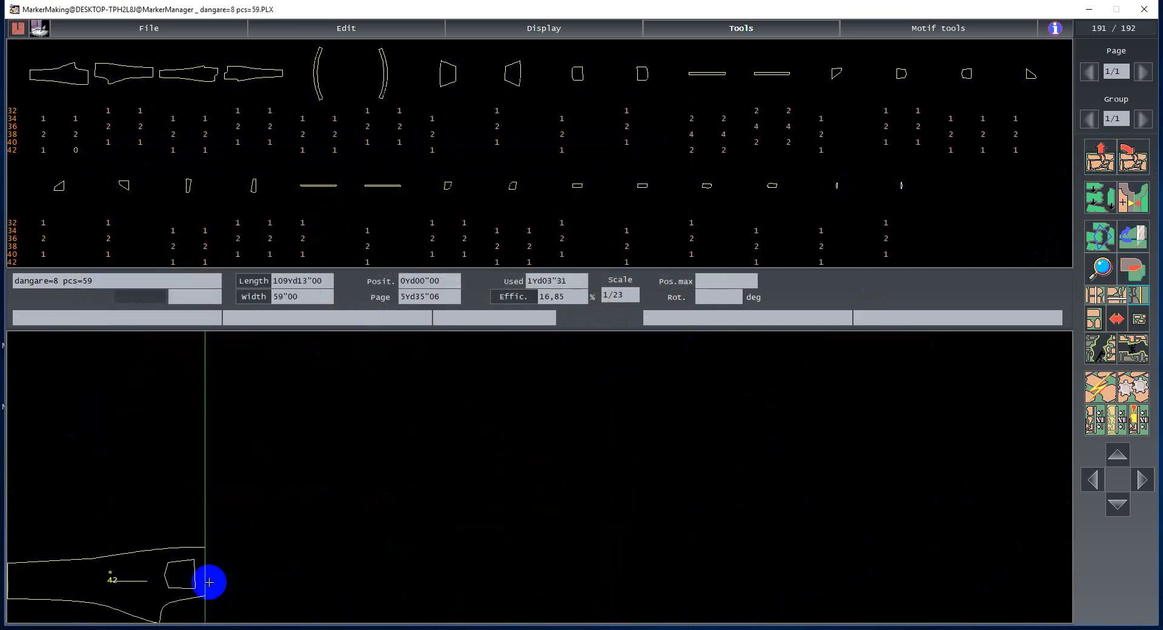
left_click(221, 512)
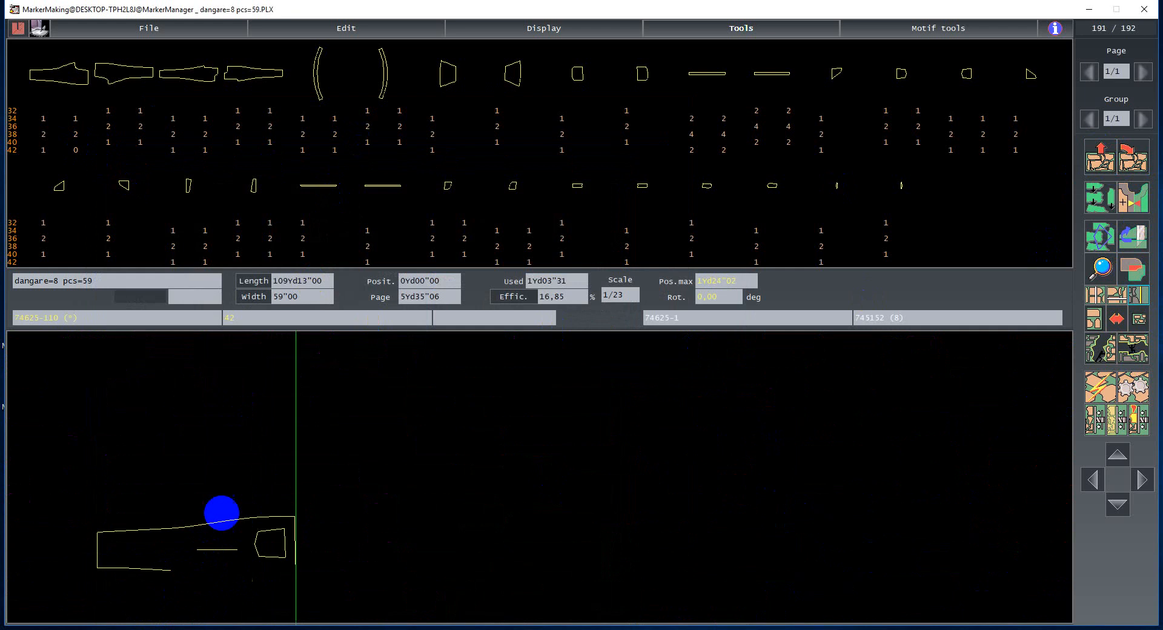
left_click(43, 148)
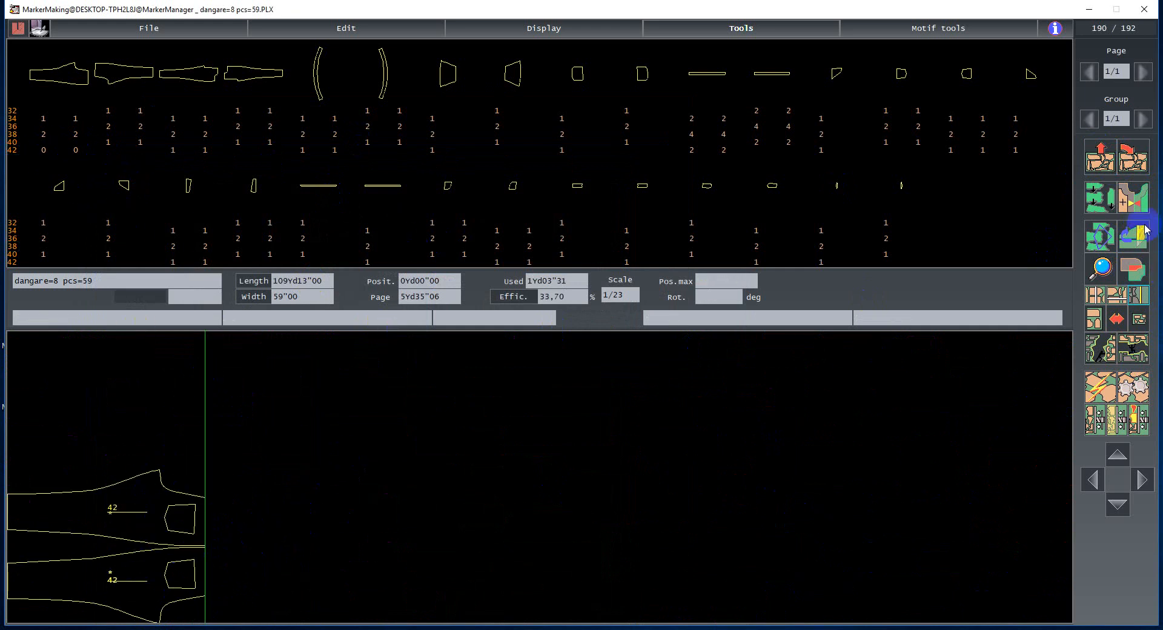
- Try the hand work mode for the marker, also in the preferences, then cycle the work mode back to its original setting
left_click(1102, 199)
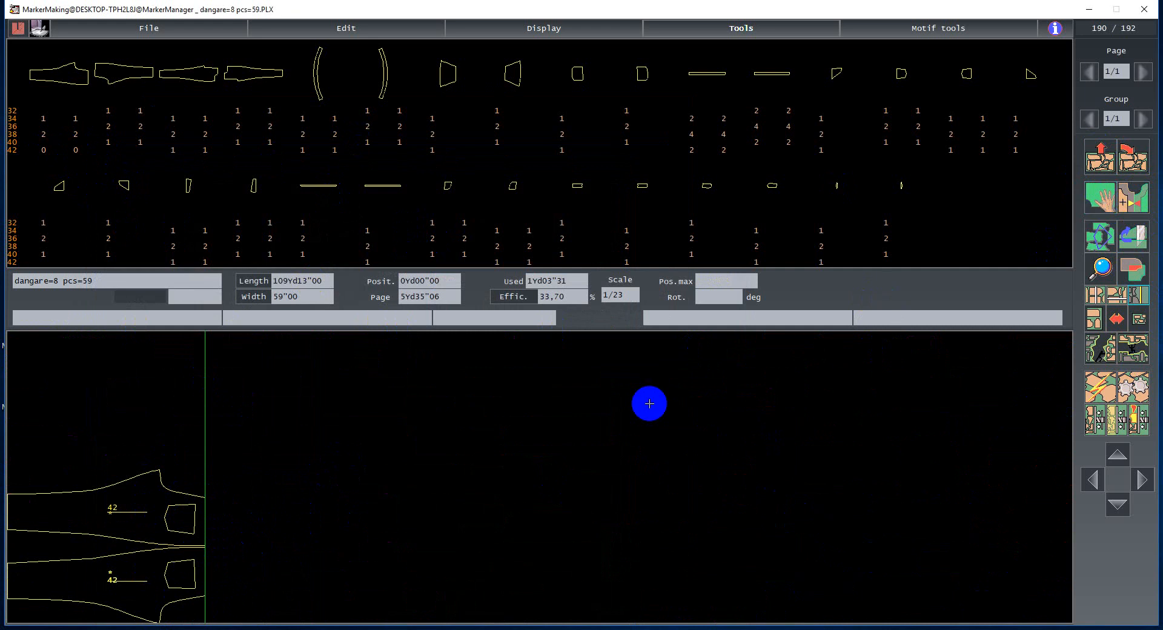
left_click(724, 28)
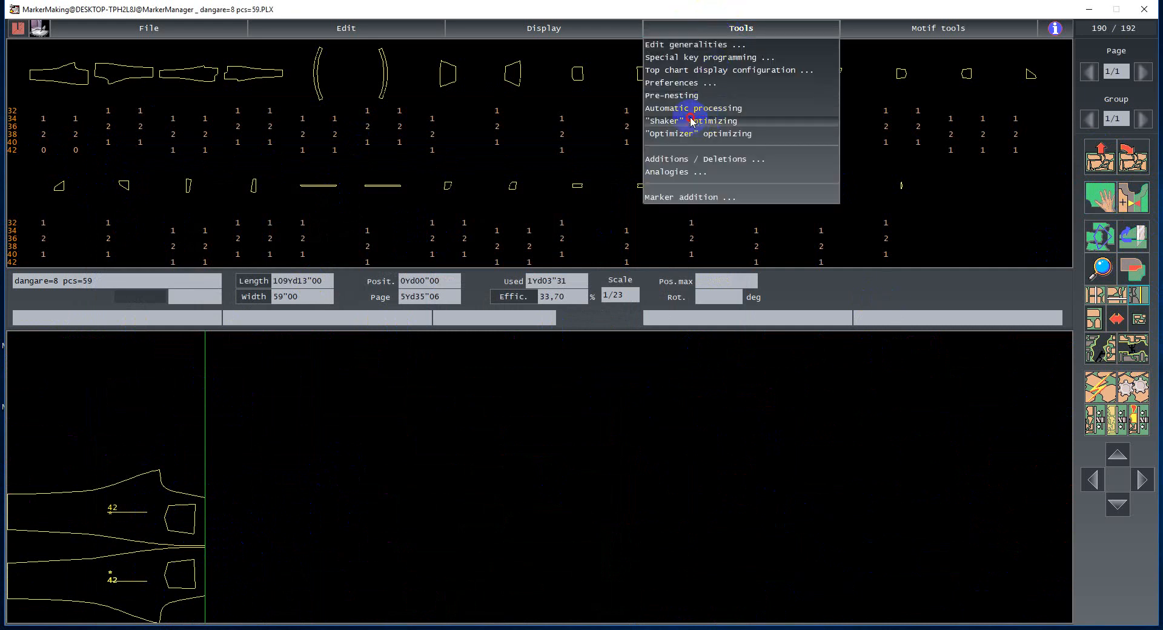
left_click(670, 83)
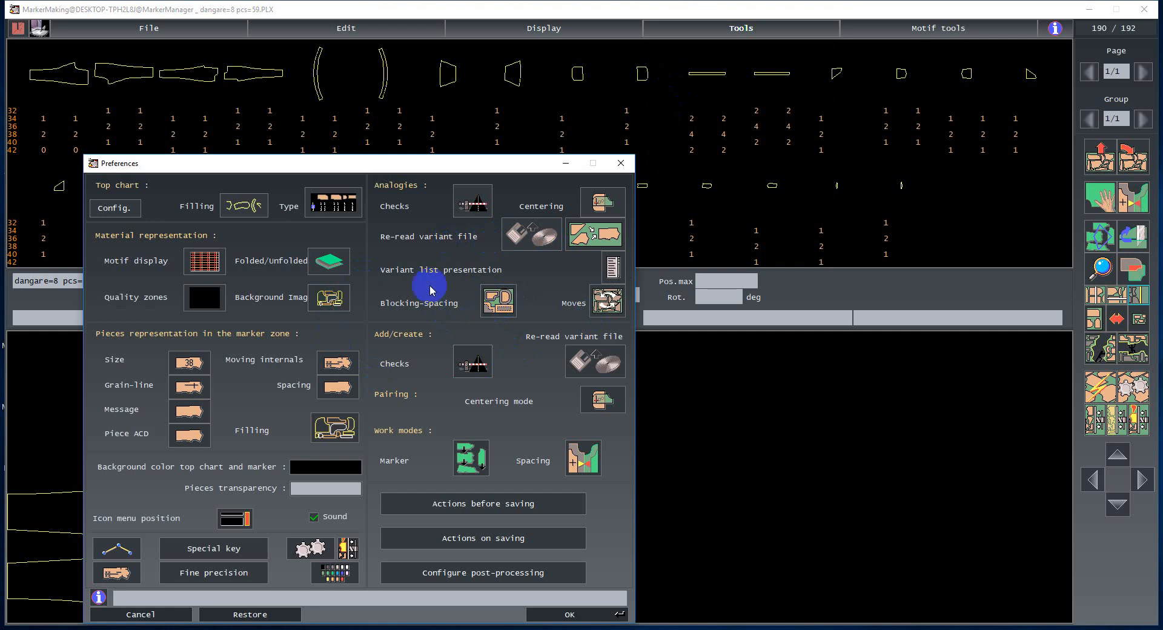
left_click(479, 466)
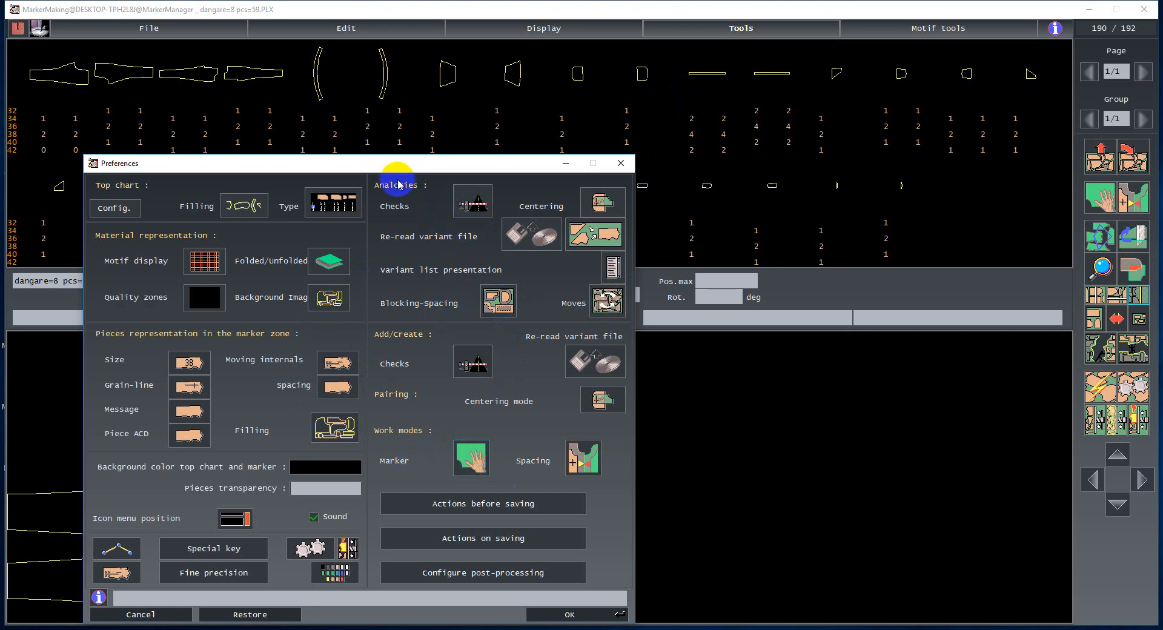
left_click_drag(391, 162, 407, 116)
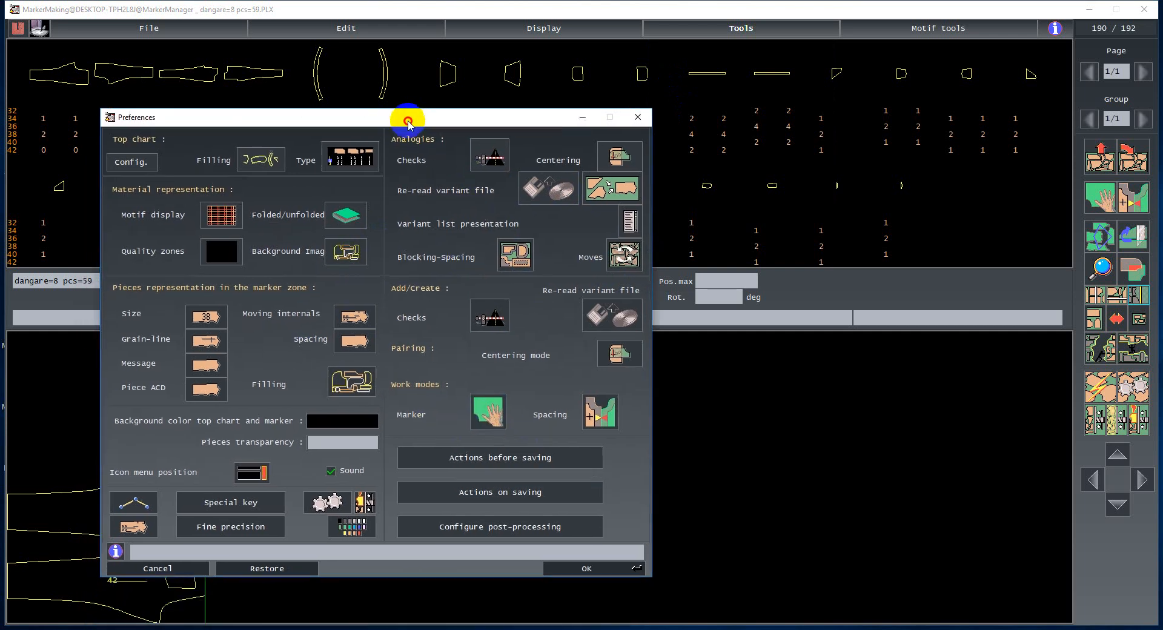
left_click(591, 570)
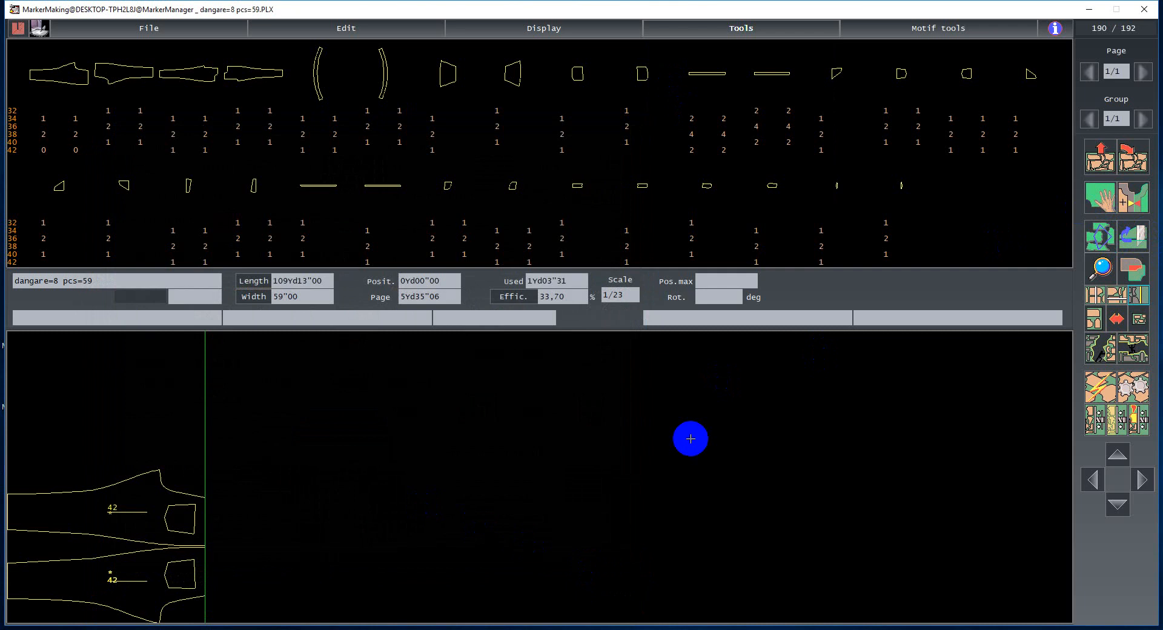
left_click(1101, 200)
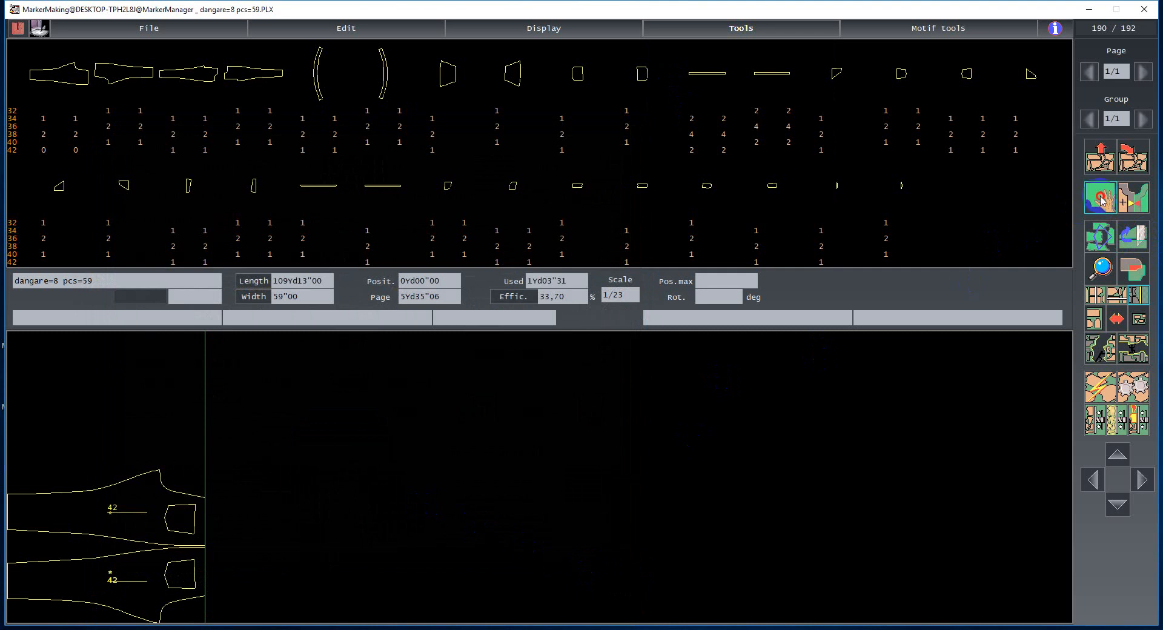
left_click(1102, 200)
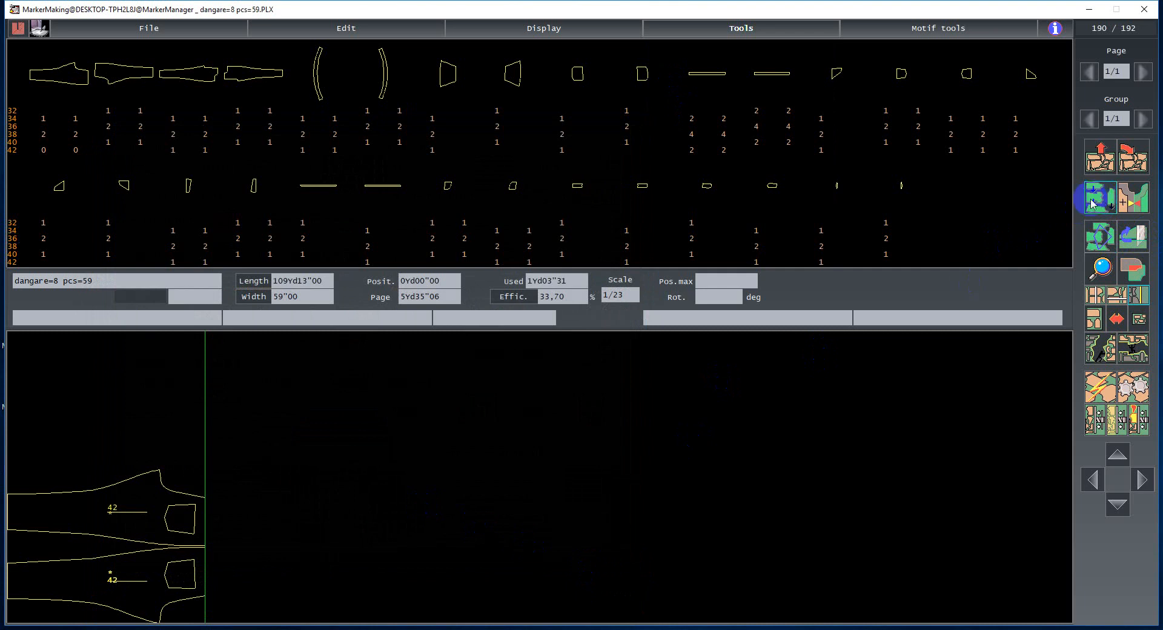
- Hide the size labels on pieces in the marker zone through the preferences
left_click(553, 33)
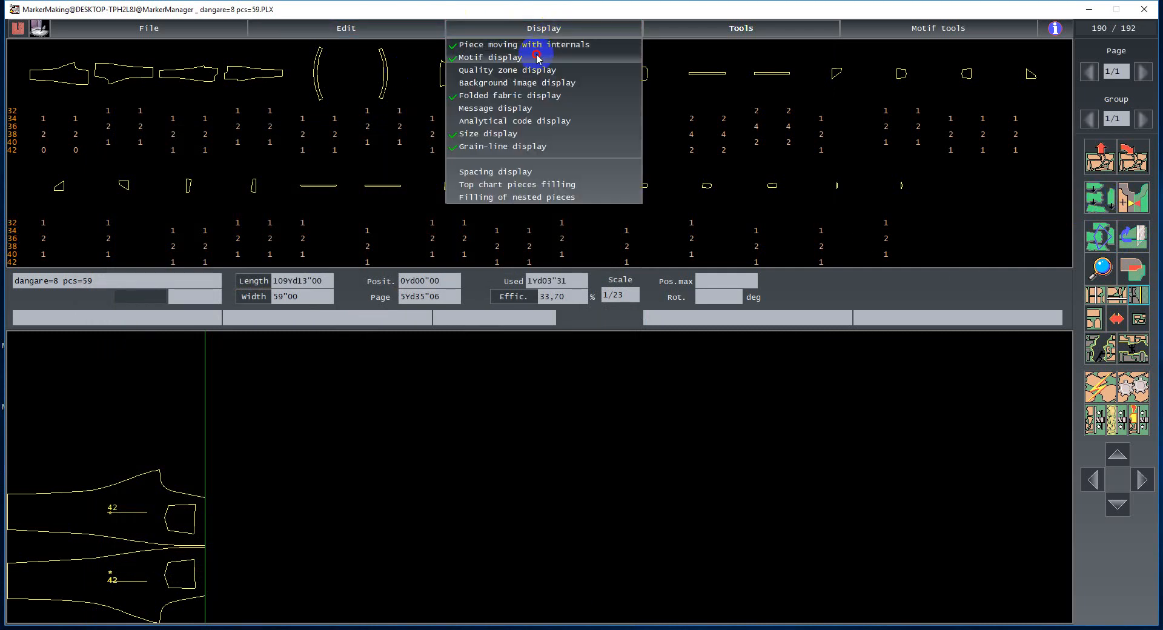
left_click(733, 28)
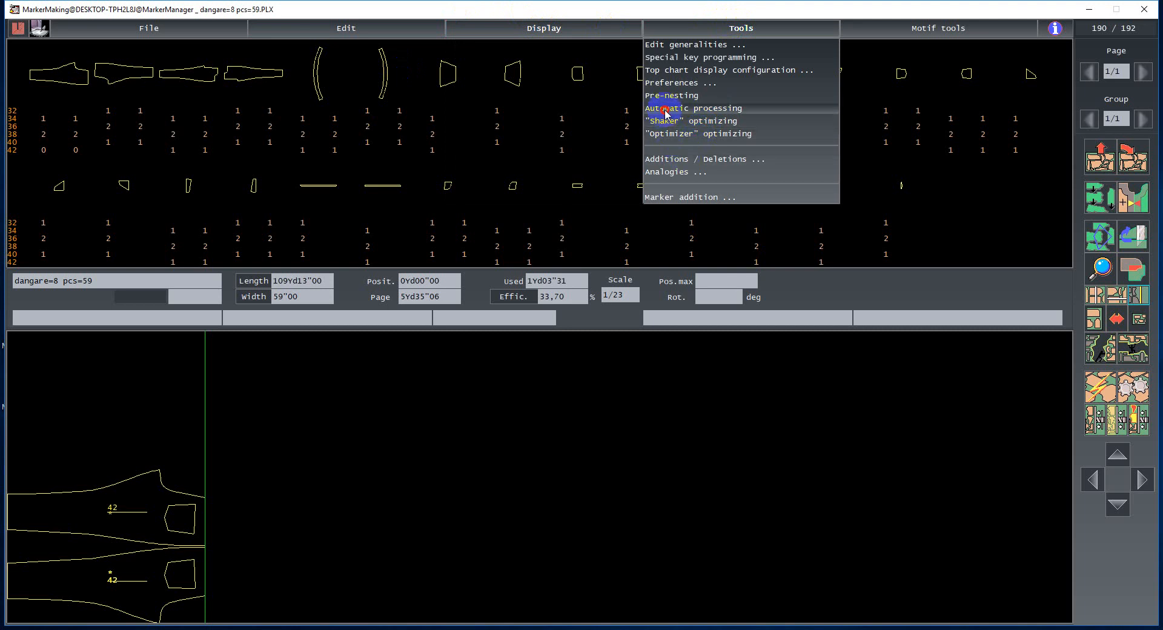
left_click(666, 82)
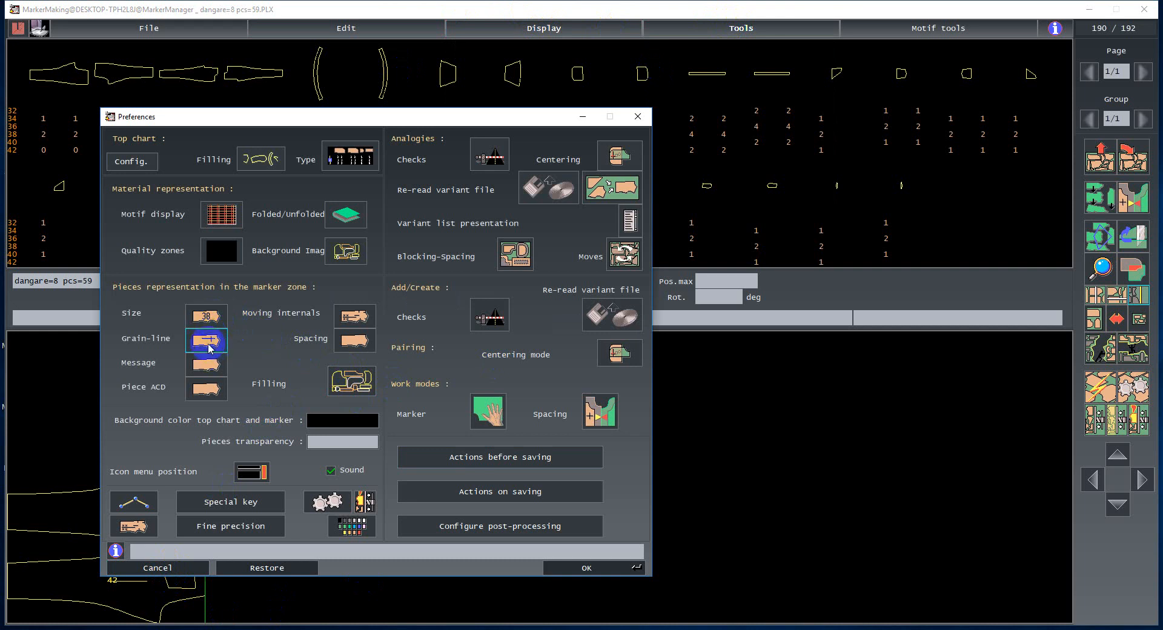
mouse_move(338, 112)
left_mouse_down()
mouse_move(593, 123)
mouse_move(535, 108)
left_mouse_up()
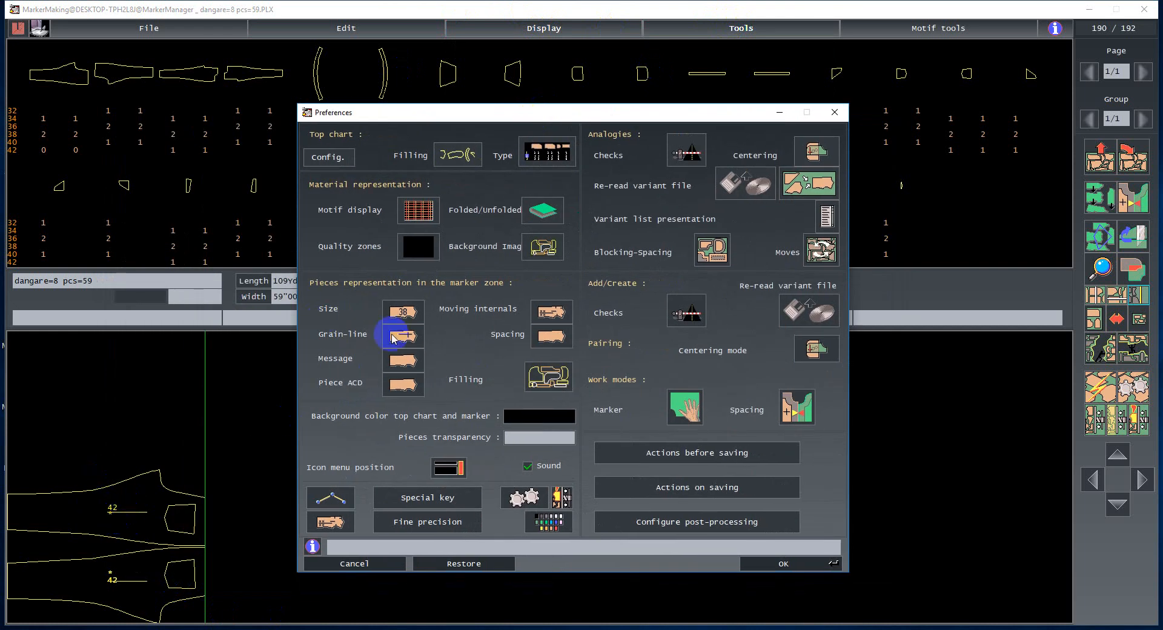
left_click(404, 311)
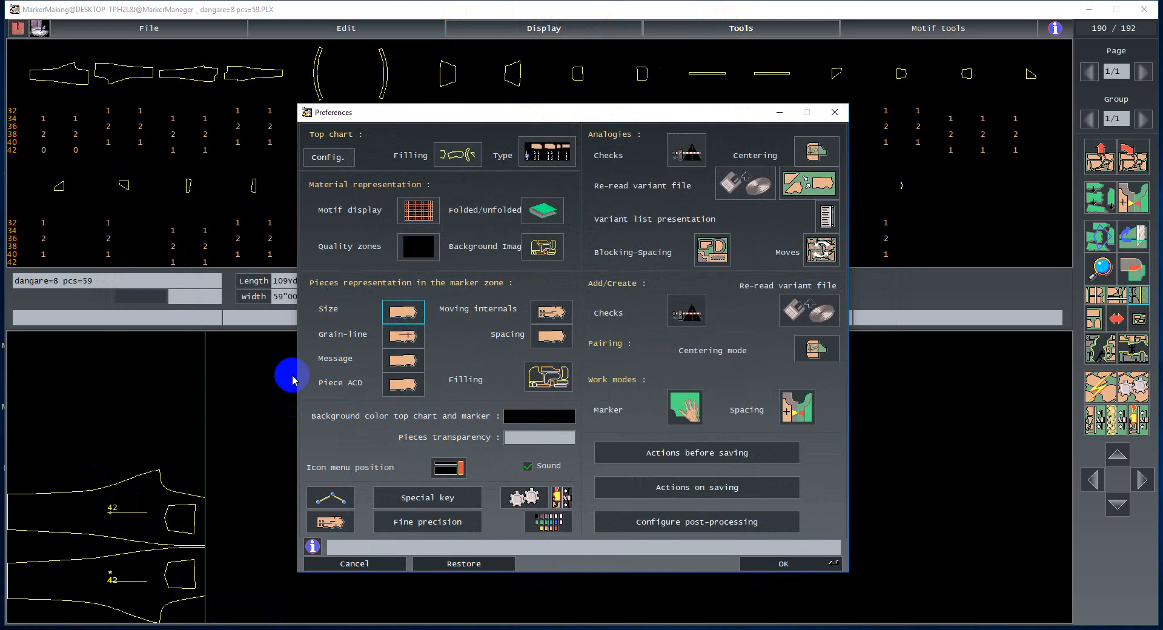
left_click(775, 561)
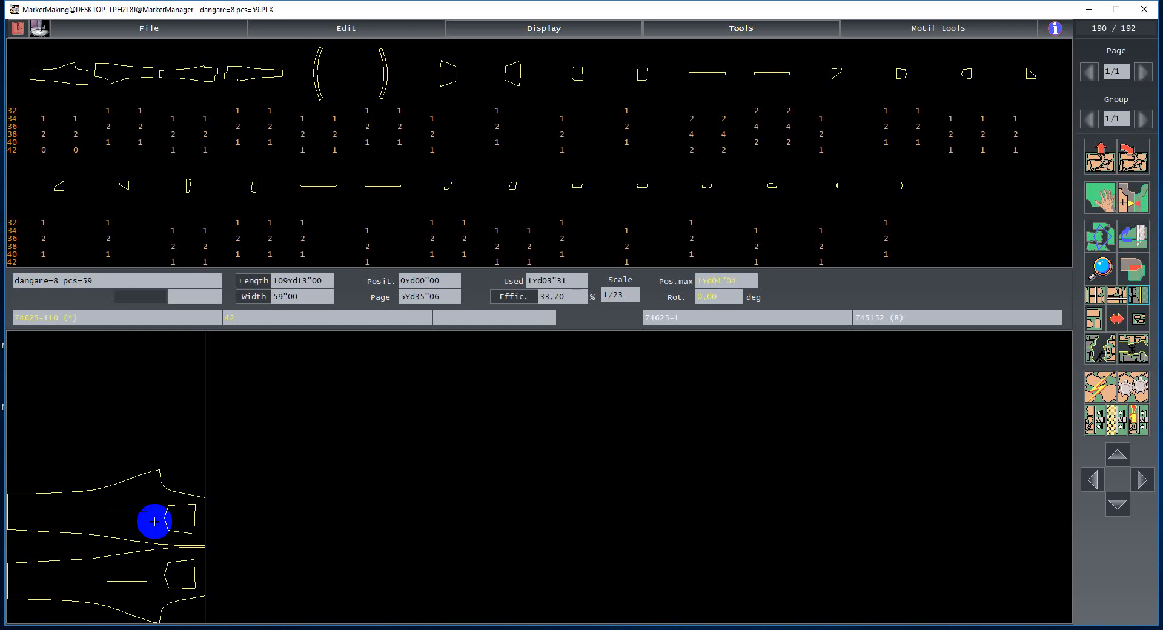
- Turn off the seam lines display in the internal lines preferences for pieces and apply the preferences
left_click(696, 28)
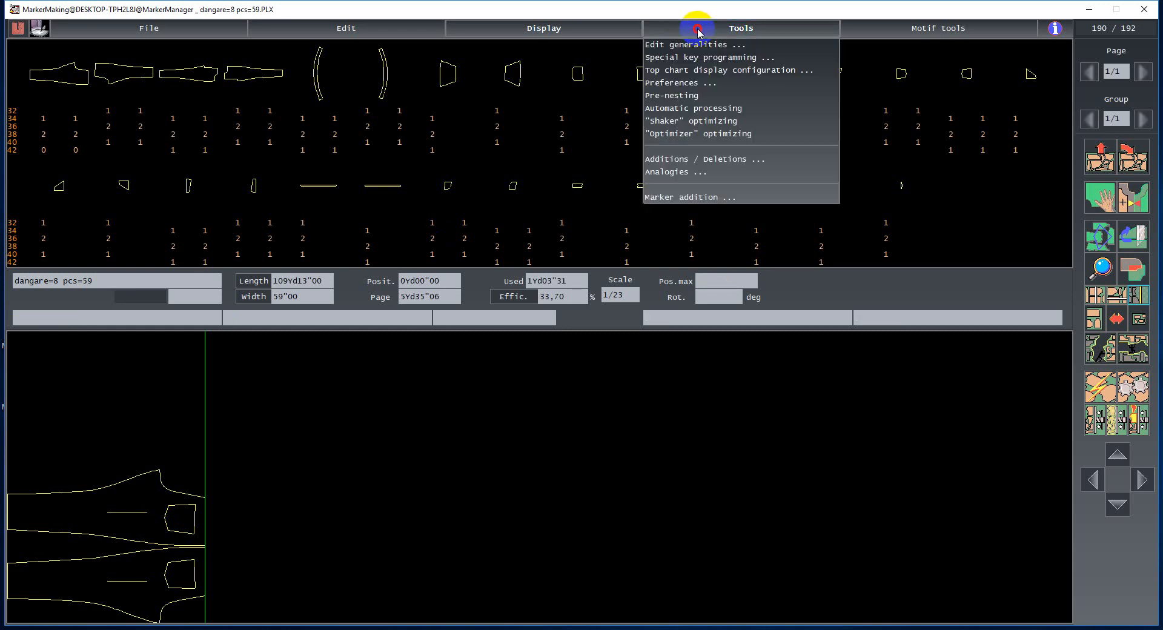
left_click(664, 83)
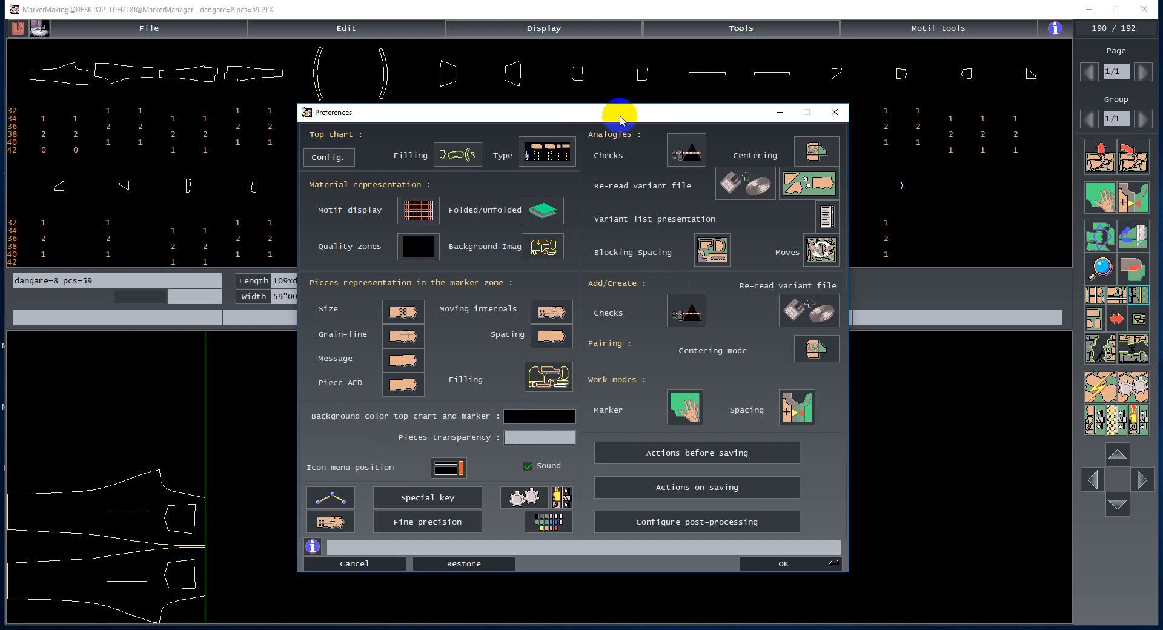
left_click_drag(647, 110, 664, 84)
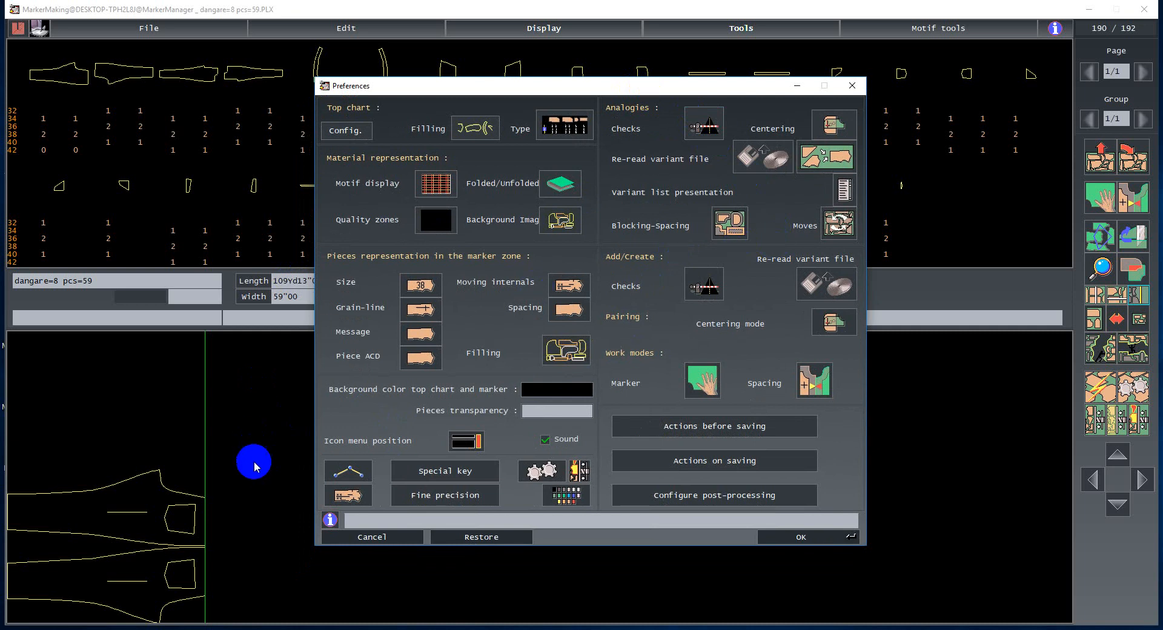
left_click(348, 495)
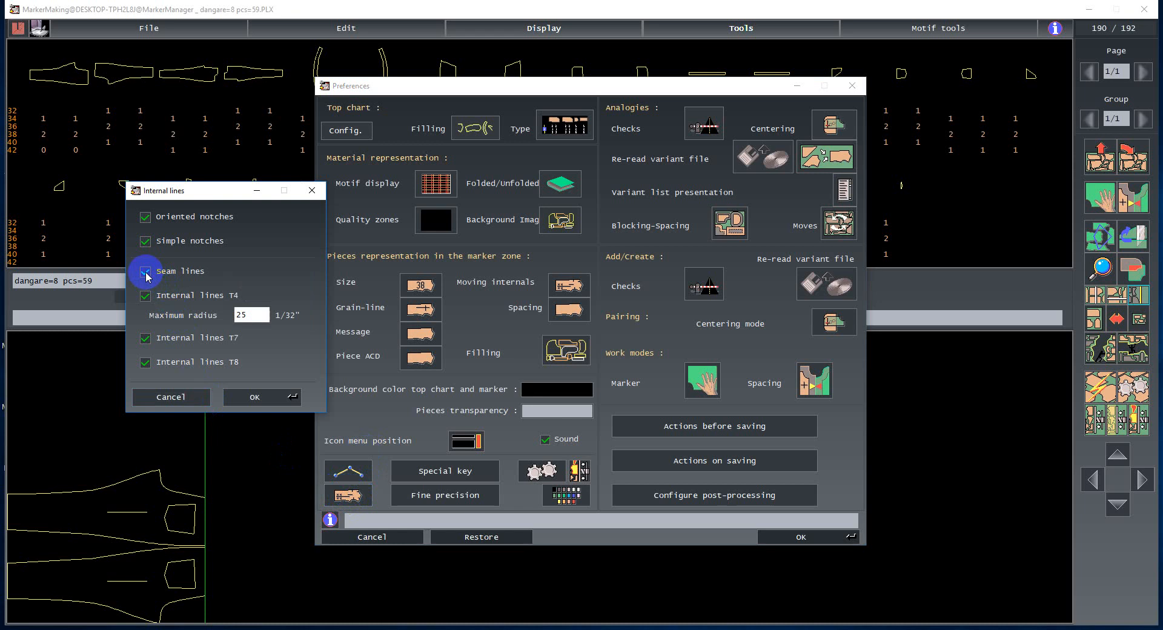
left_click(255, 398)
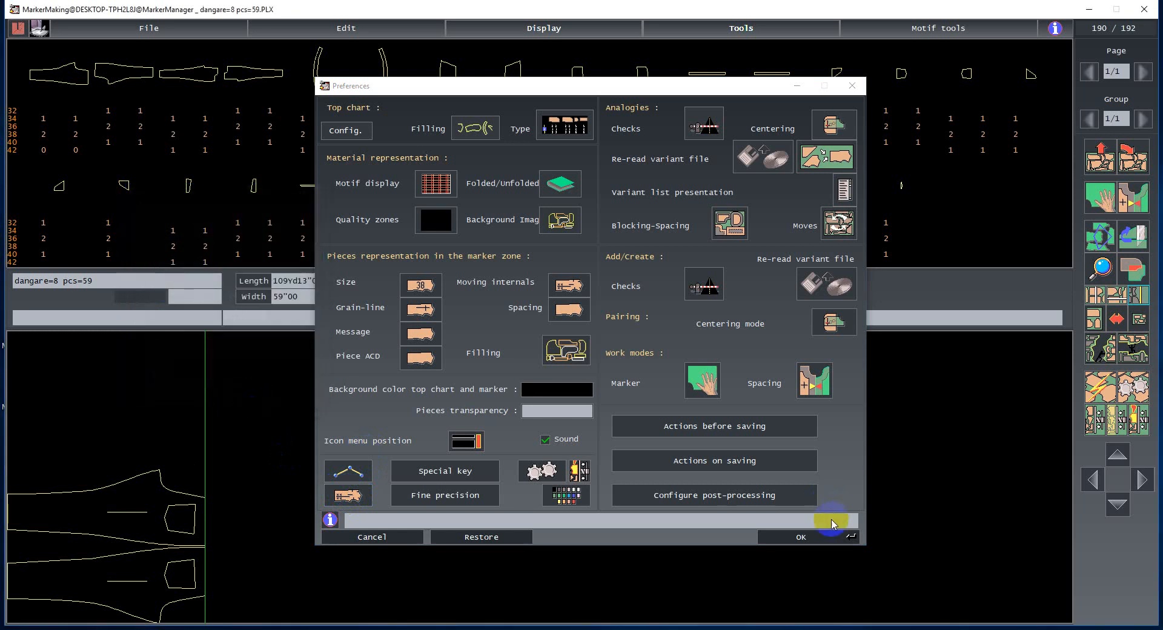
left_click(808, 537)
- Reposition the two size 42 front pieces side by side at the start of the marker
left_click(140, 518)
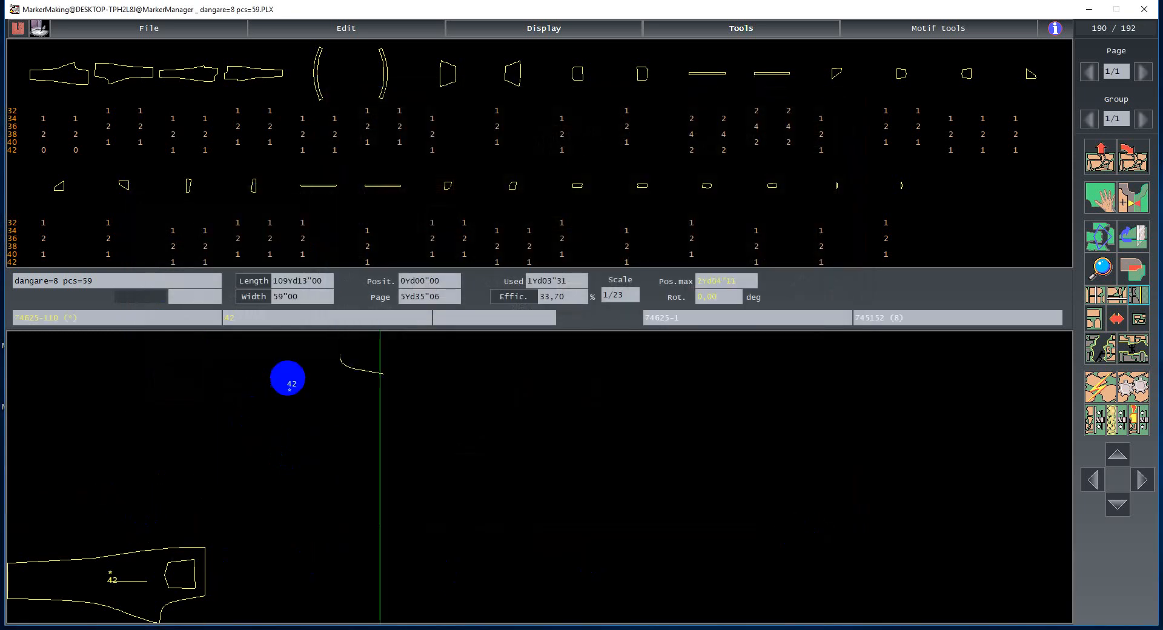
left_click(291, 385)
left_click(186, 564)
left_click(353, 515)
left_click(290, 380)
left_click(264, 395)
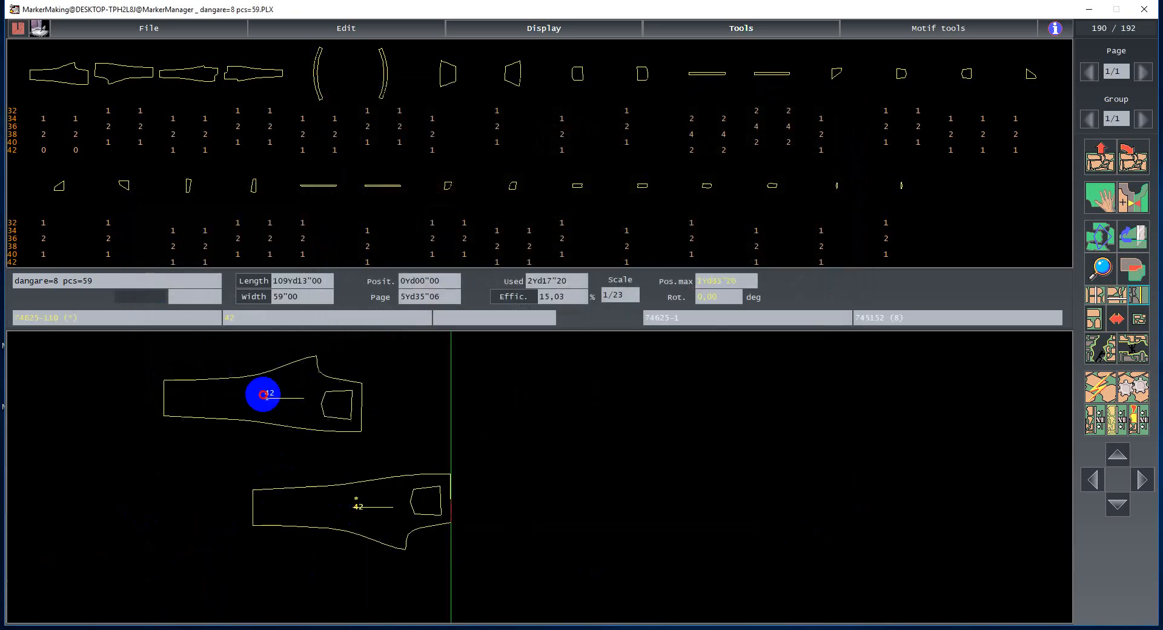
left_click(376, 502)
left_click(275, 480)
left_click(279, 410)
left_click(259, 402)
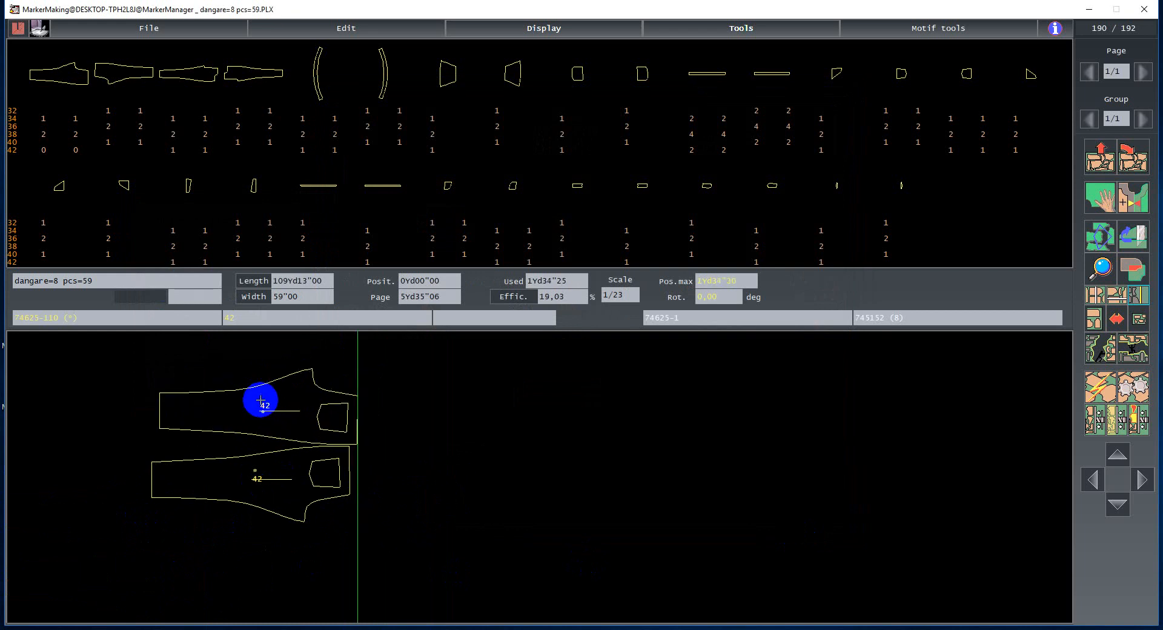
- Open the dangare=8 pcs marker from the work list without saving the current marker
left_click(109, 31)
left_click(106, 44)
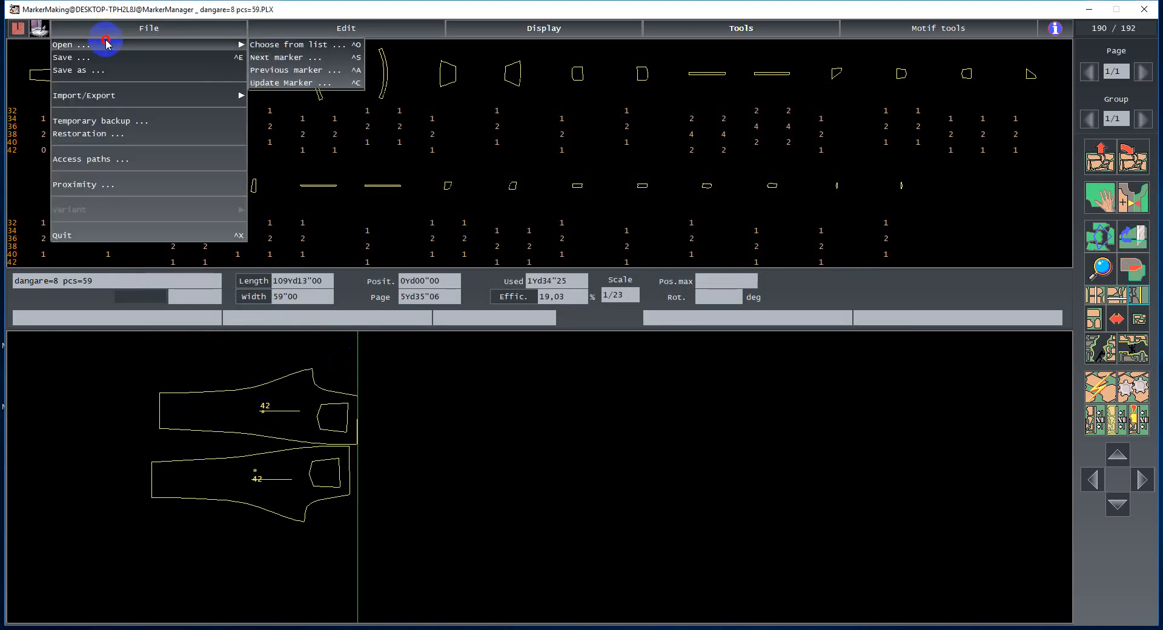
left_click(267, 45)
left_click(489, 360)
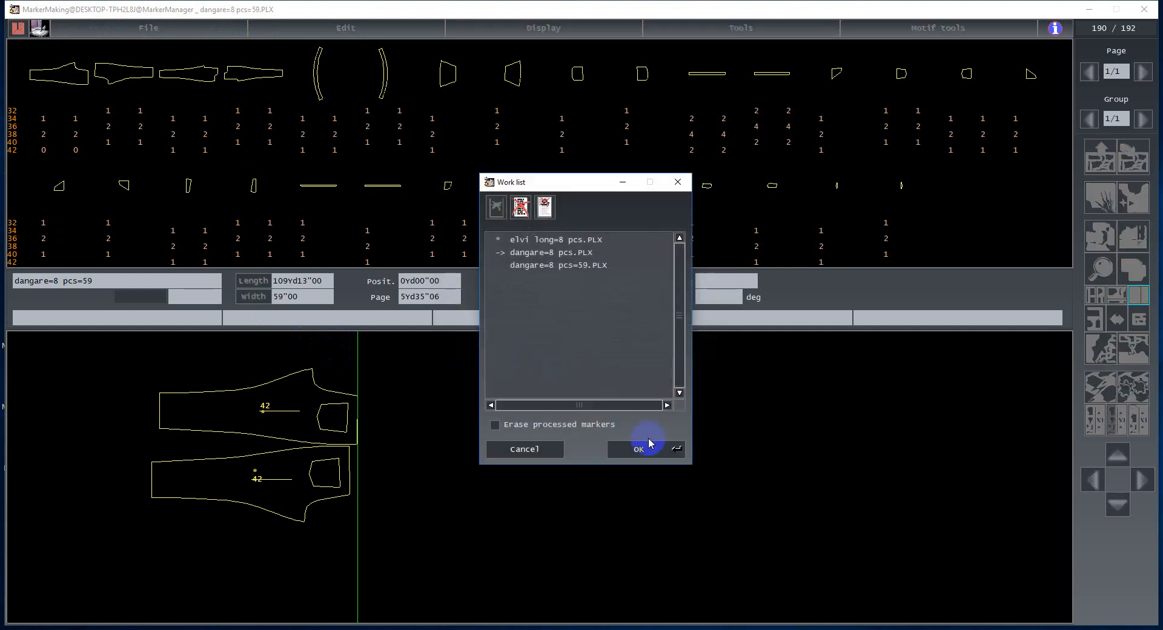
left_click(657, 458)
left_click(203, 27)
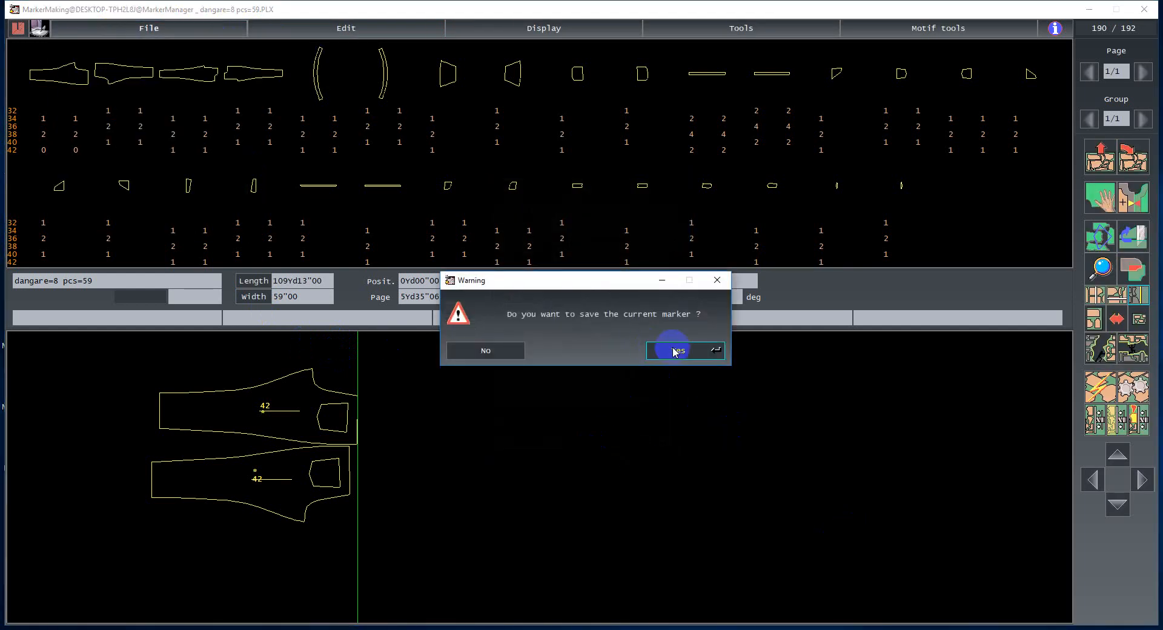
left_click(501, 355)
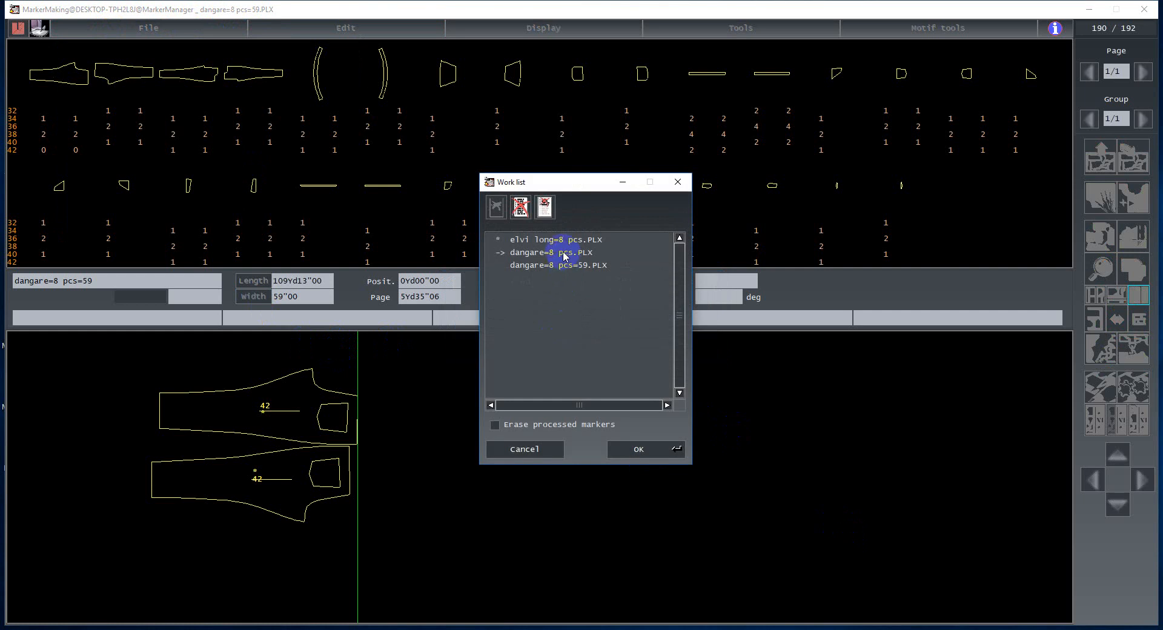
double_click(564, 257)
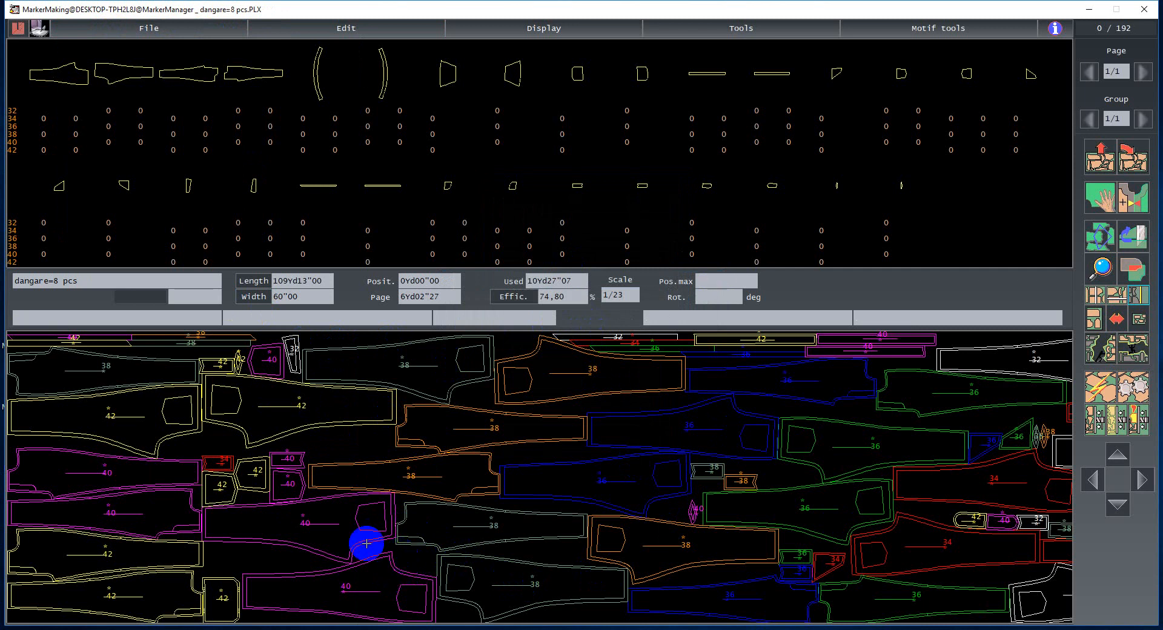
- Hide the seam lines again in the internal lines preferences and apply the preferences
left_click(727, 33)
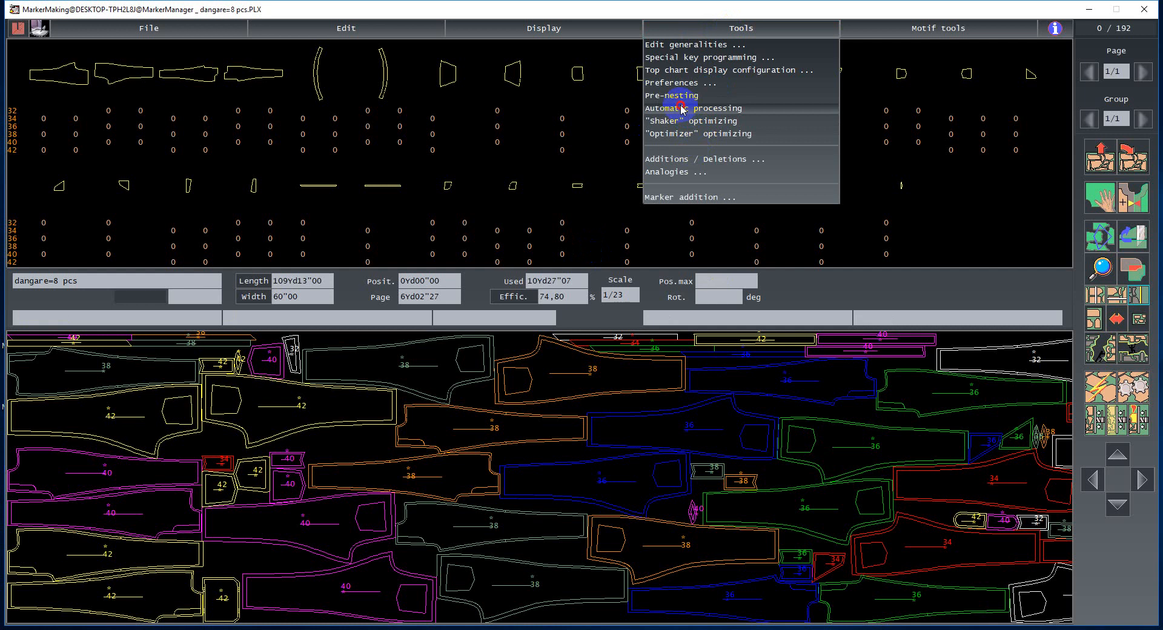
left_click(672, 82)
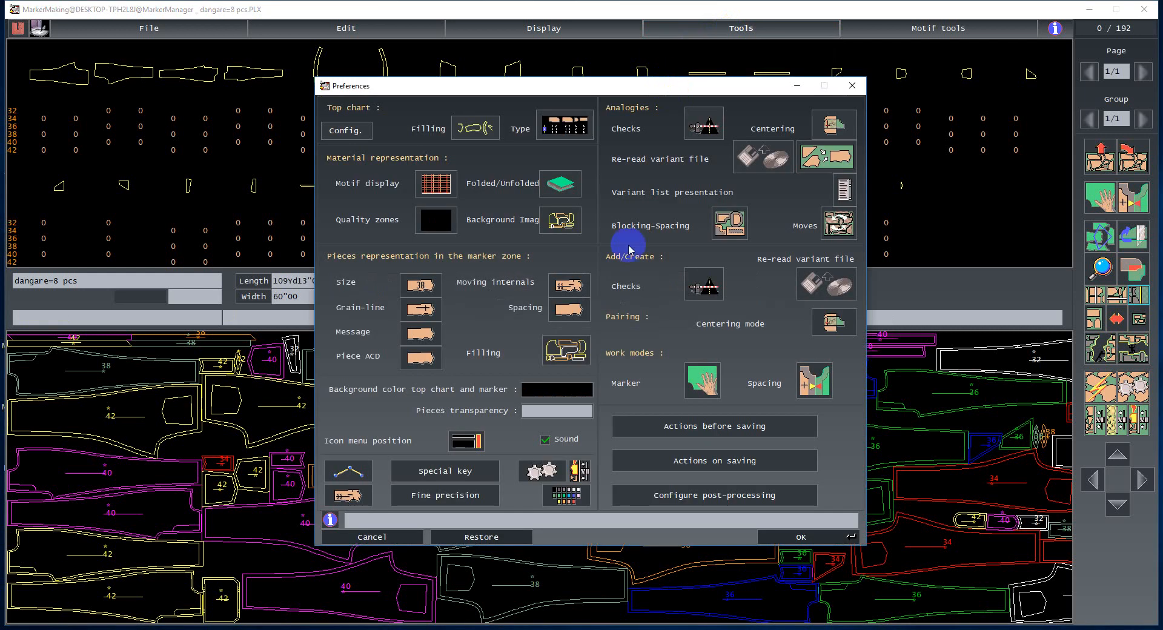
left_click(346, 496)
left_click(145, 274)
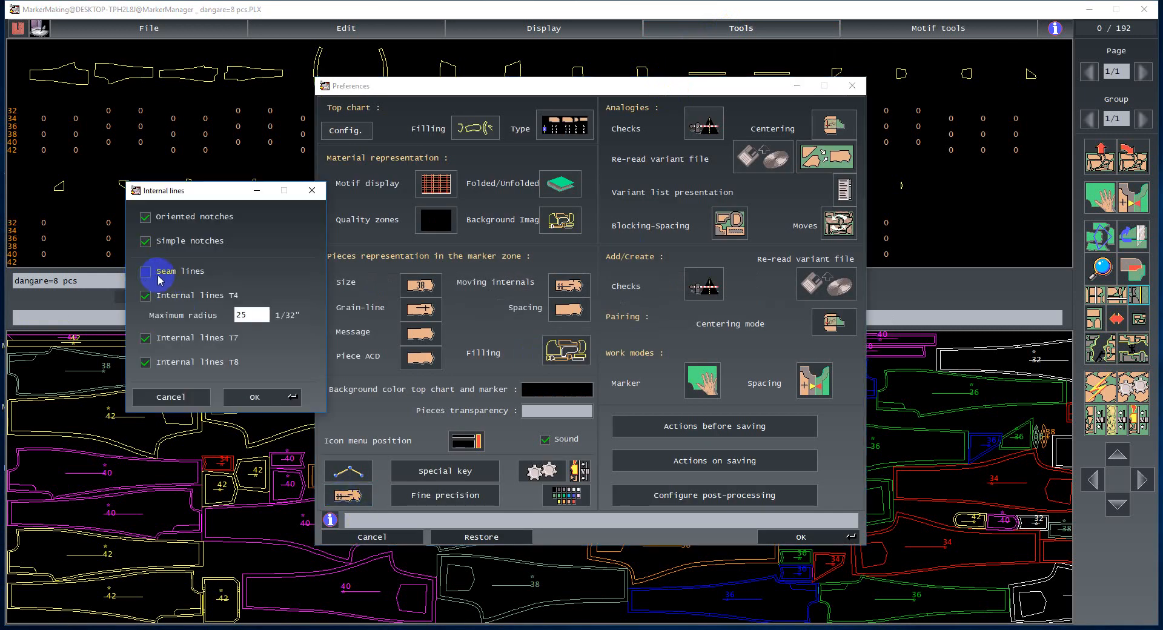
left_click(254, 400)
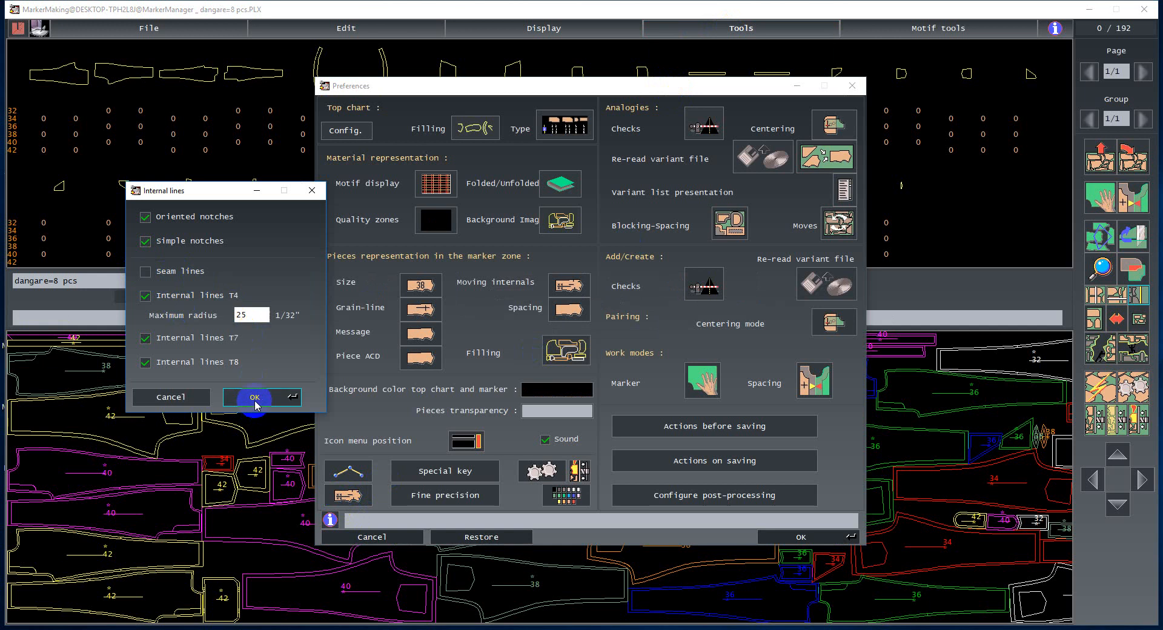
left_click(803, 537)
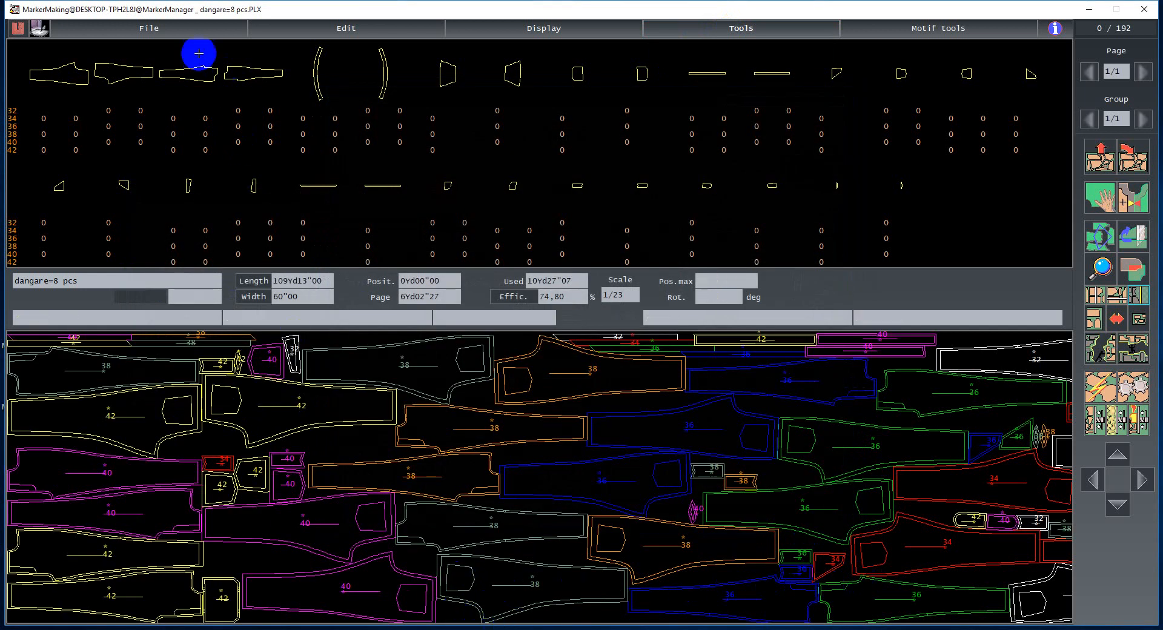
- Reload the dangare=8 pcs marker from the work list to show the pieces without seam lines
left_click(181, 30)
mouse_move(199, 45)
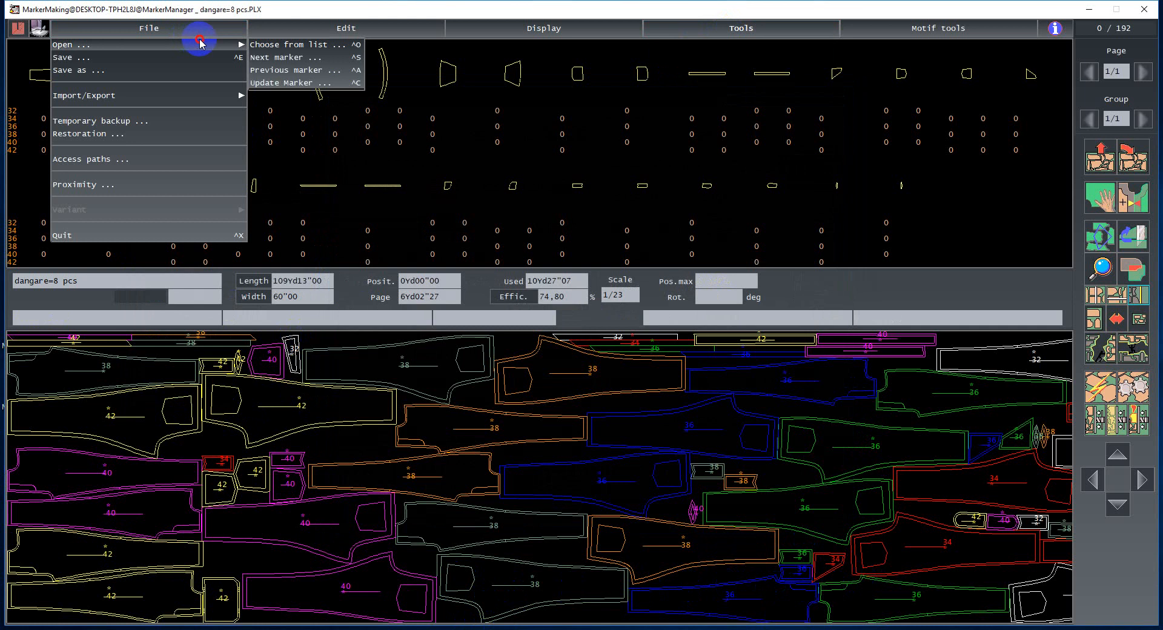
left_click(267, 45)
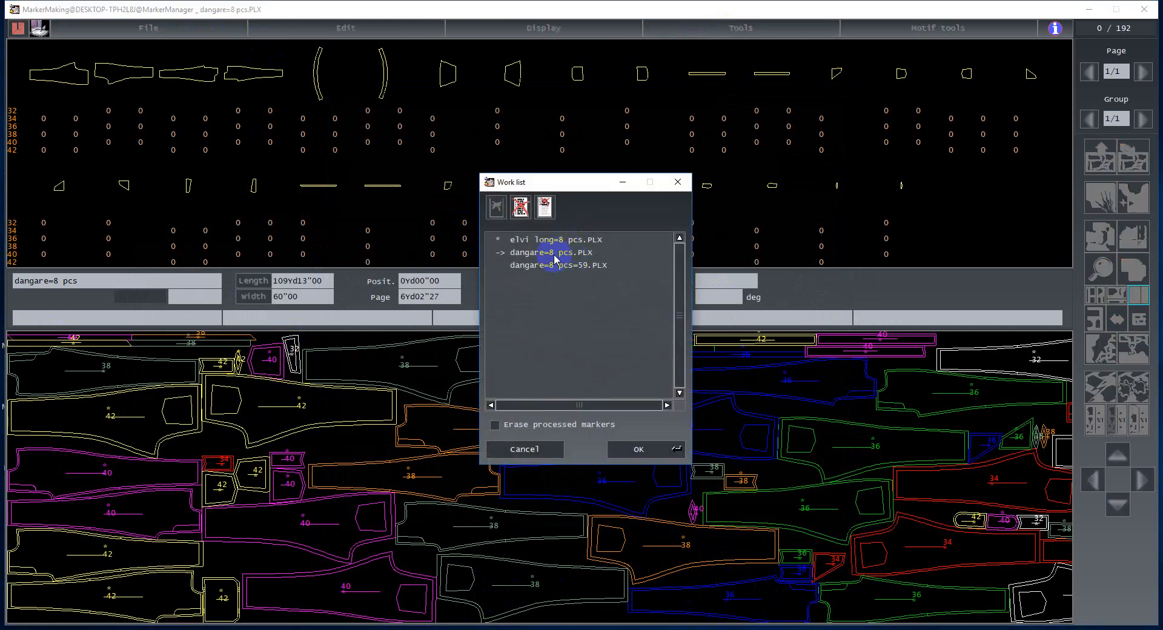
left_click(634, 437)
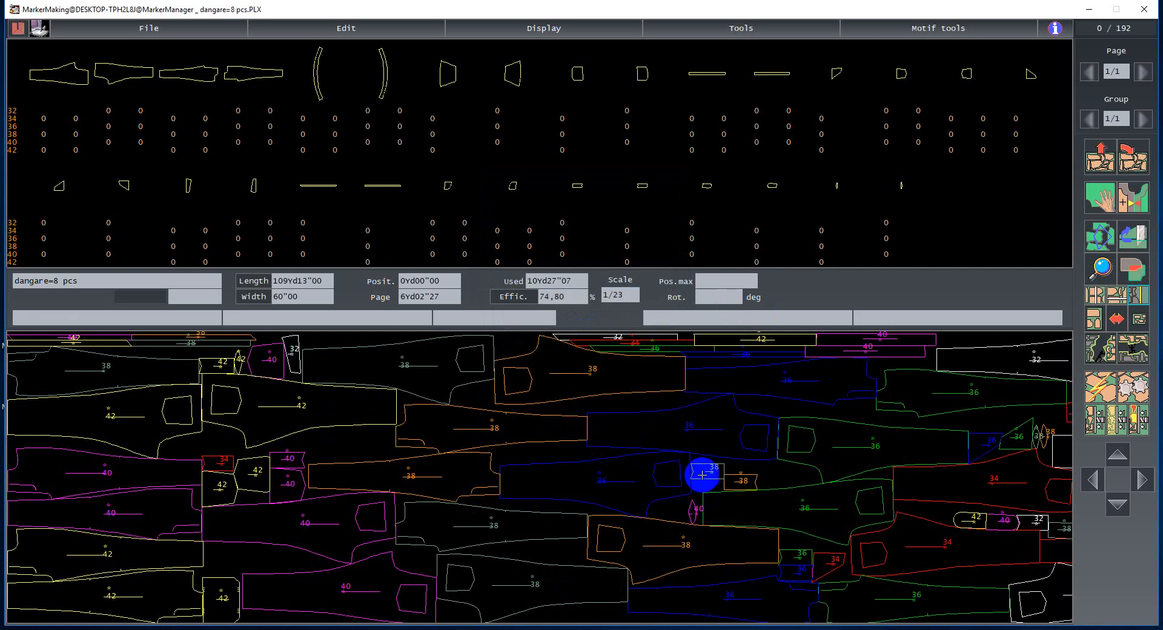
left_click(737, 29)
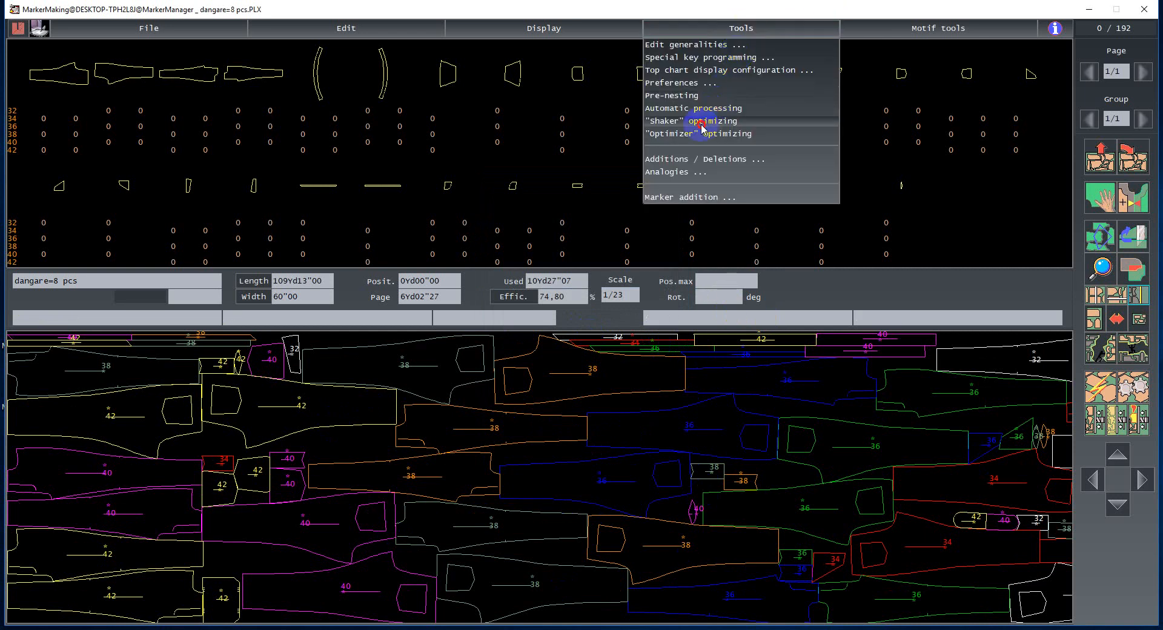
left_click(678, 83)
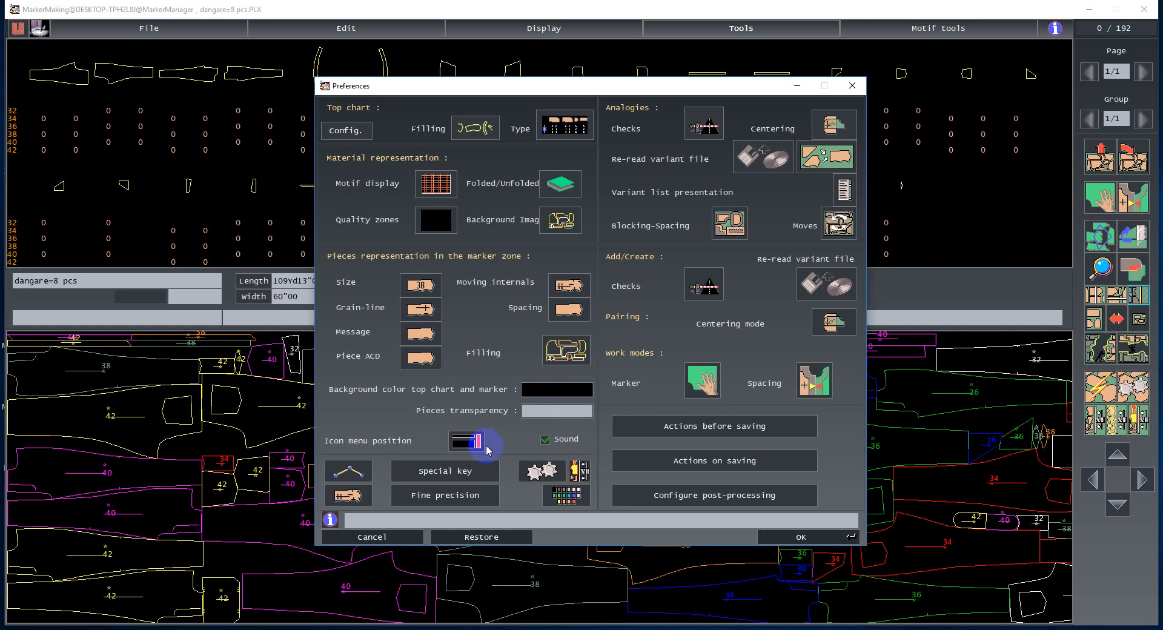
left_click(372, 537)
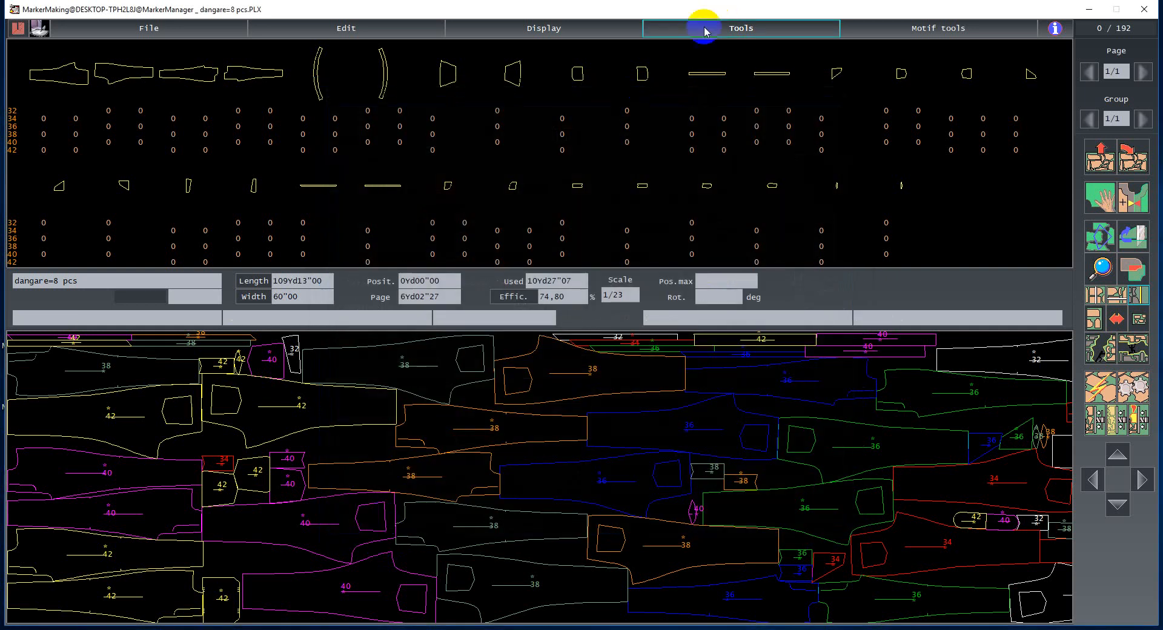
- Clear all placed pieces from the marker
left_click(706, 28)
left_click(780, 240)
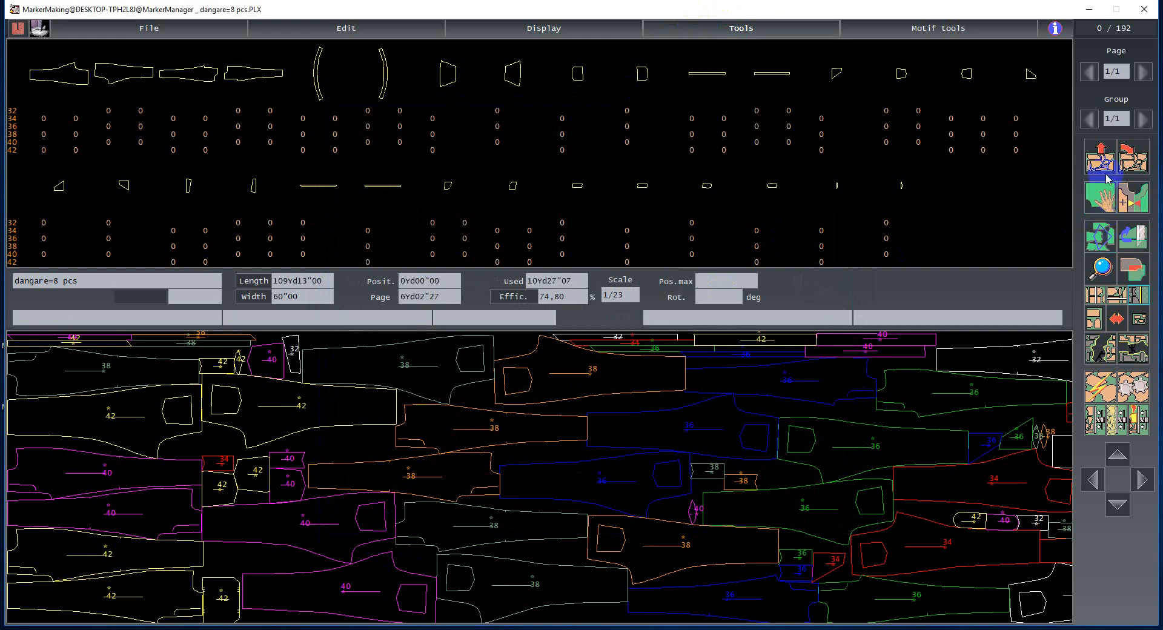
left_click(1099, 158)
left_click(692, 348)
- Run pre-nesting to fill the marker automatically with all pieces
left_click(699, 28)
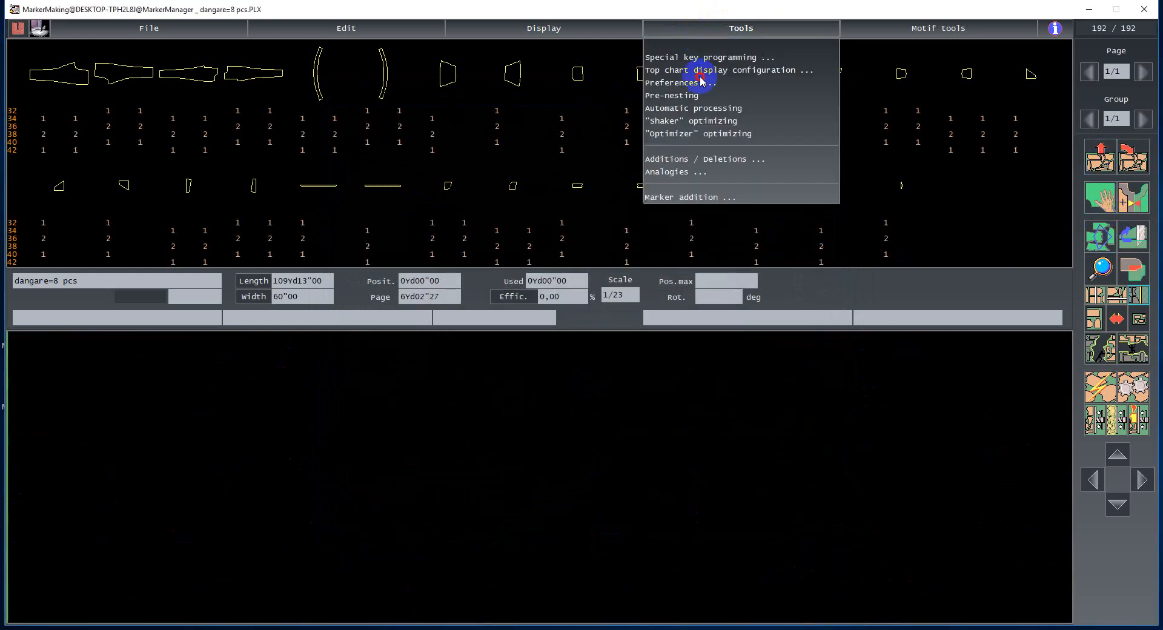
left_click(658, 96)
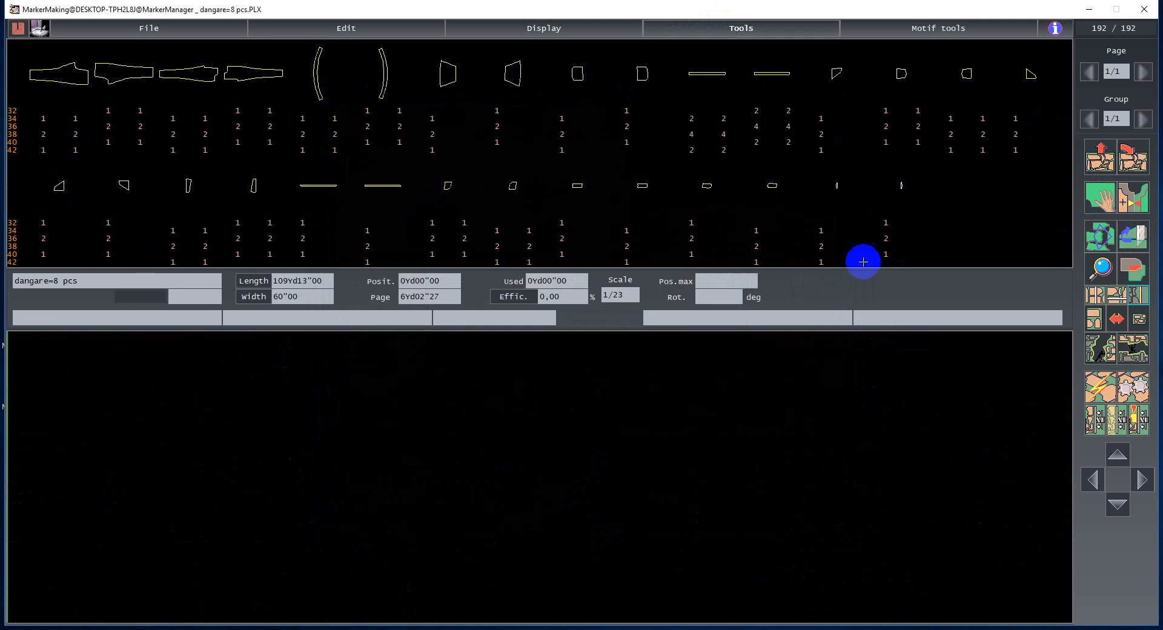
left_click(719, 29)
left_click(664, 91)
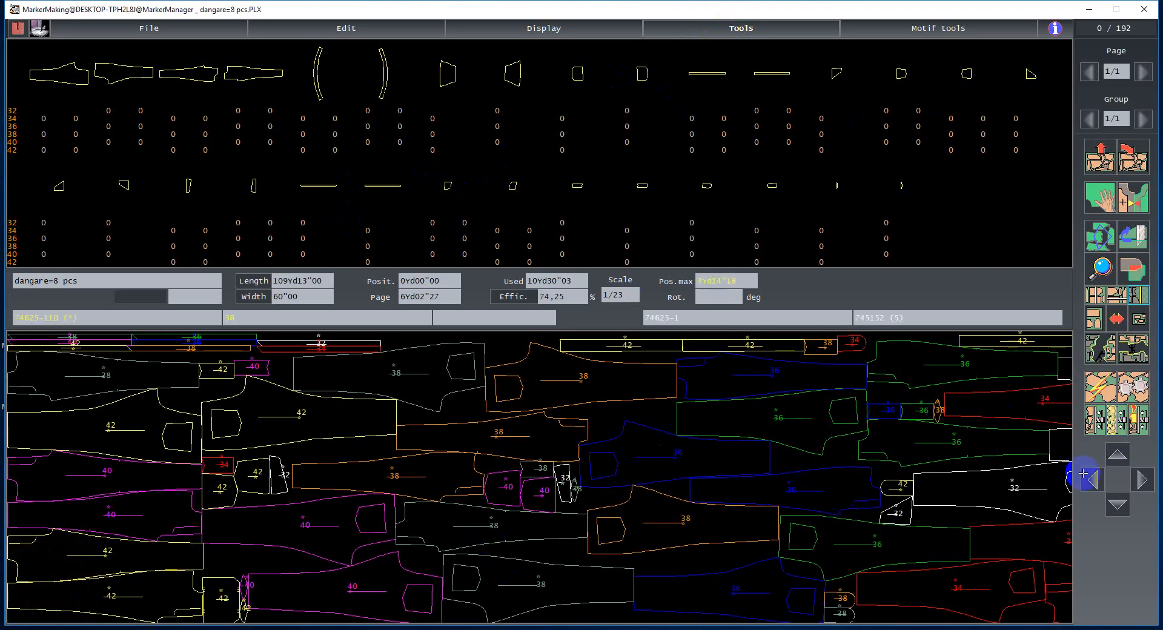
left_click(701, 374)
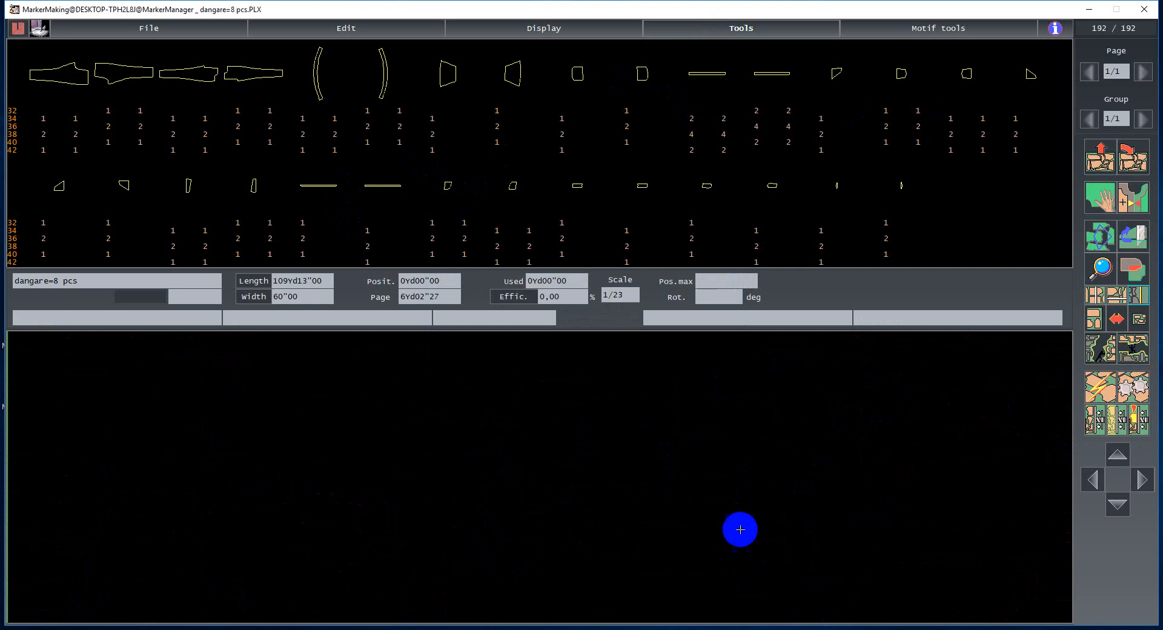
left_click(1098, 393)
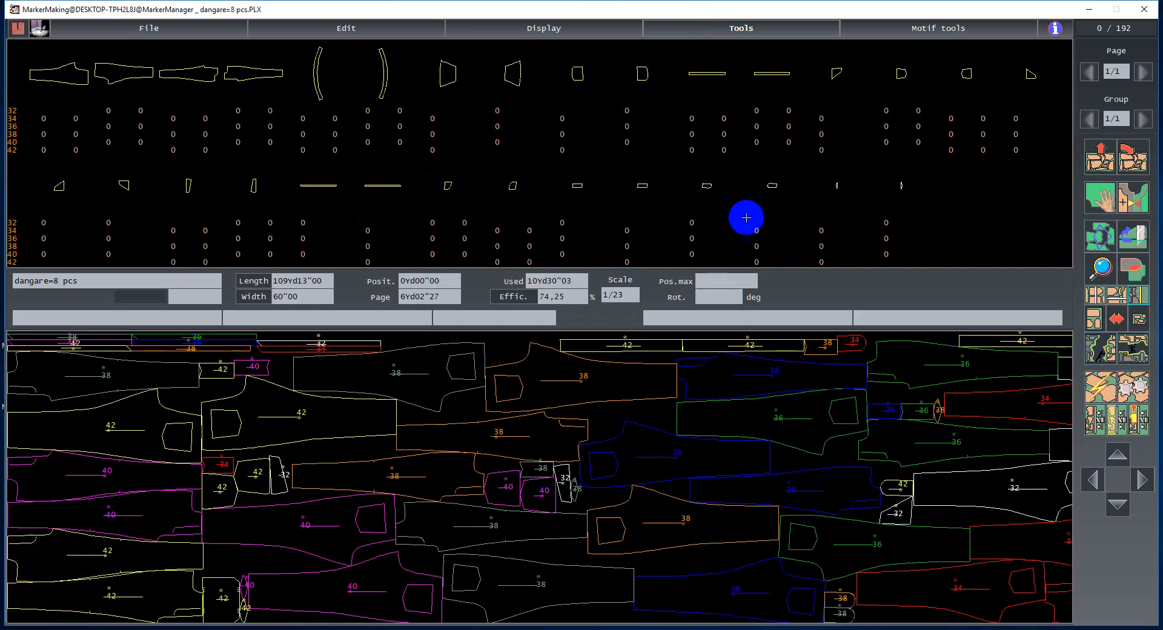
left_click(728, 52)
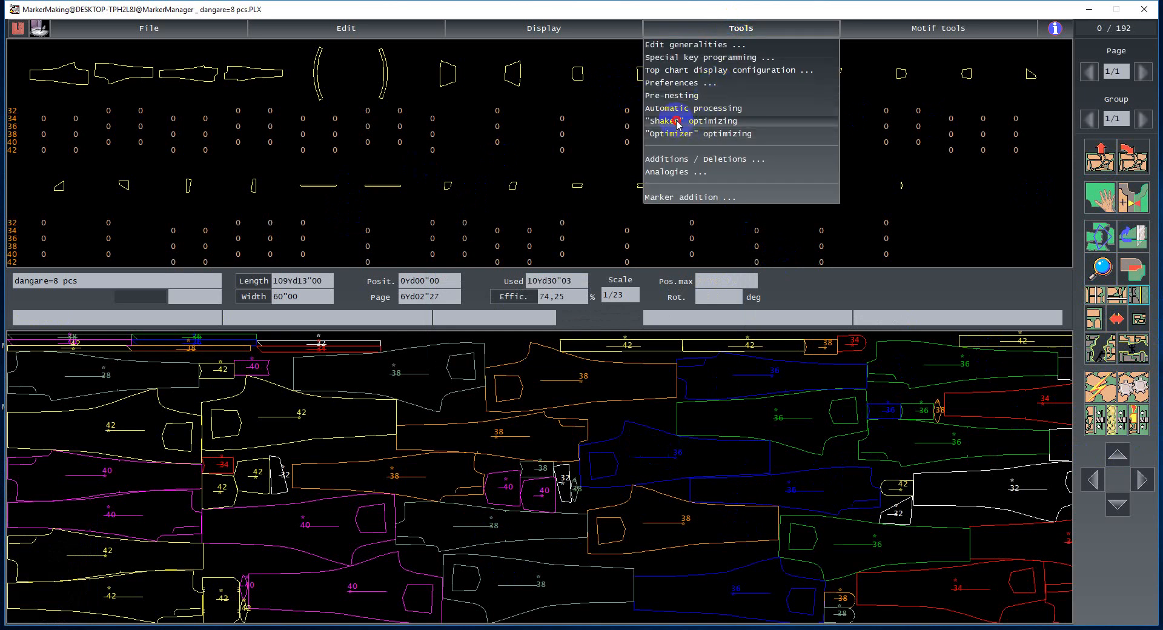
left_click(936, 496)
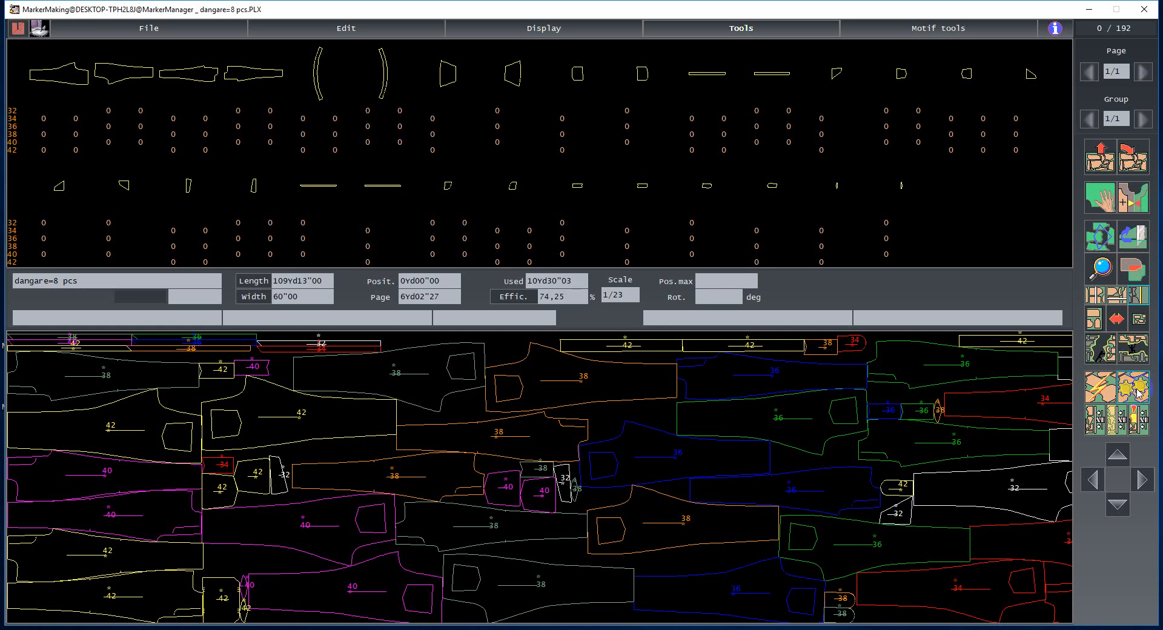
left_click(1092, 430)
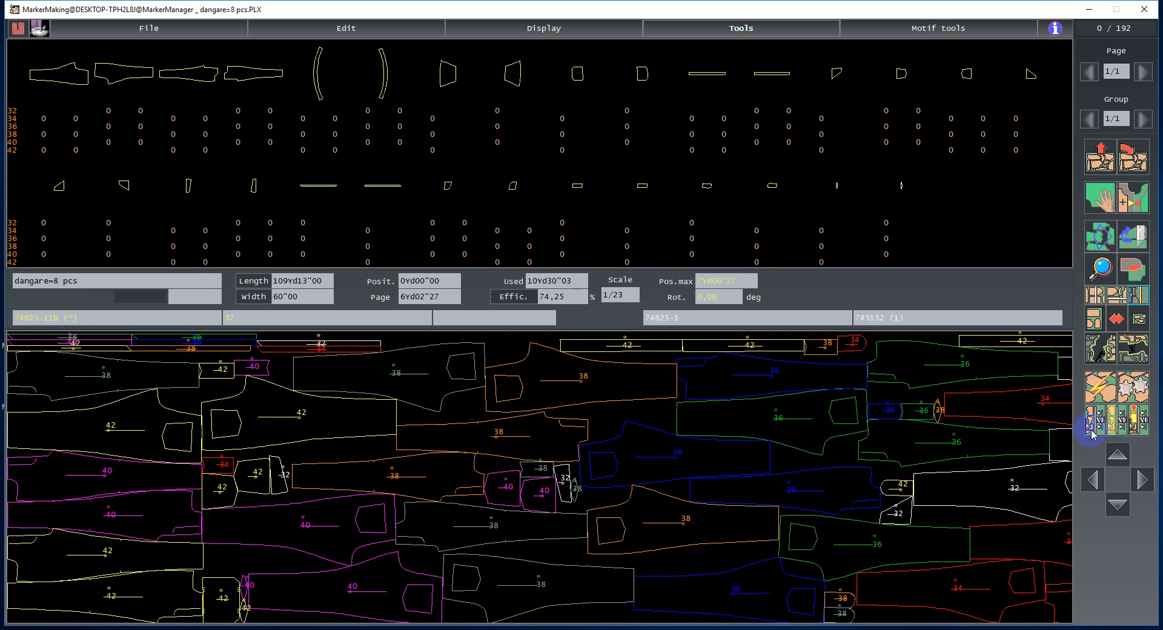
left_click(761, 54)
left_click(740, 31)
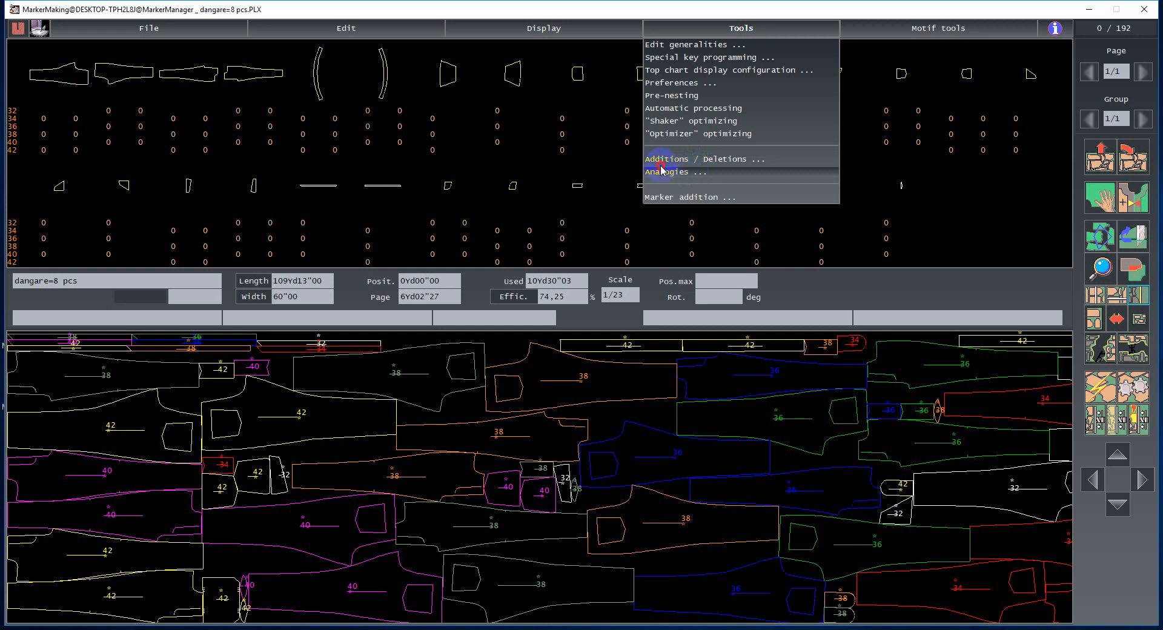
left_click(737, 161)
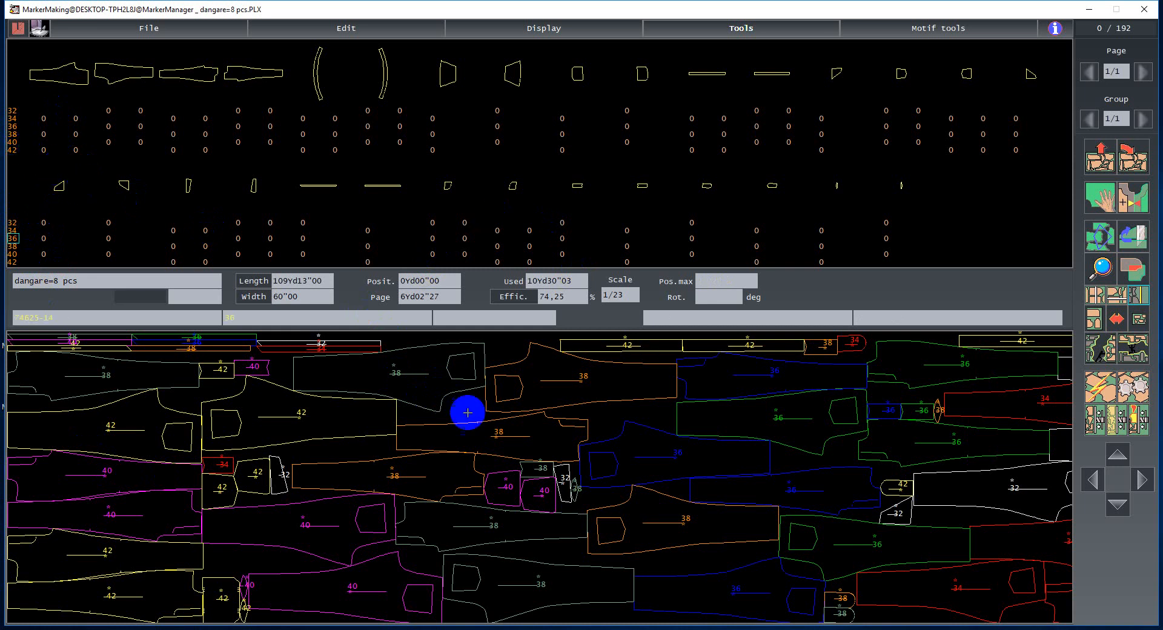
- Delete the size 42 entry from the marker using Additions / Deletions and confirm
left_click(757, 27)
left_click(722, 157)
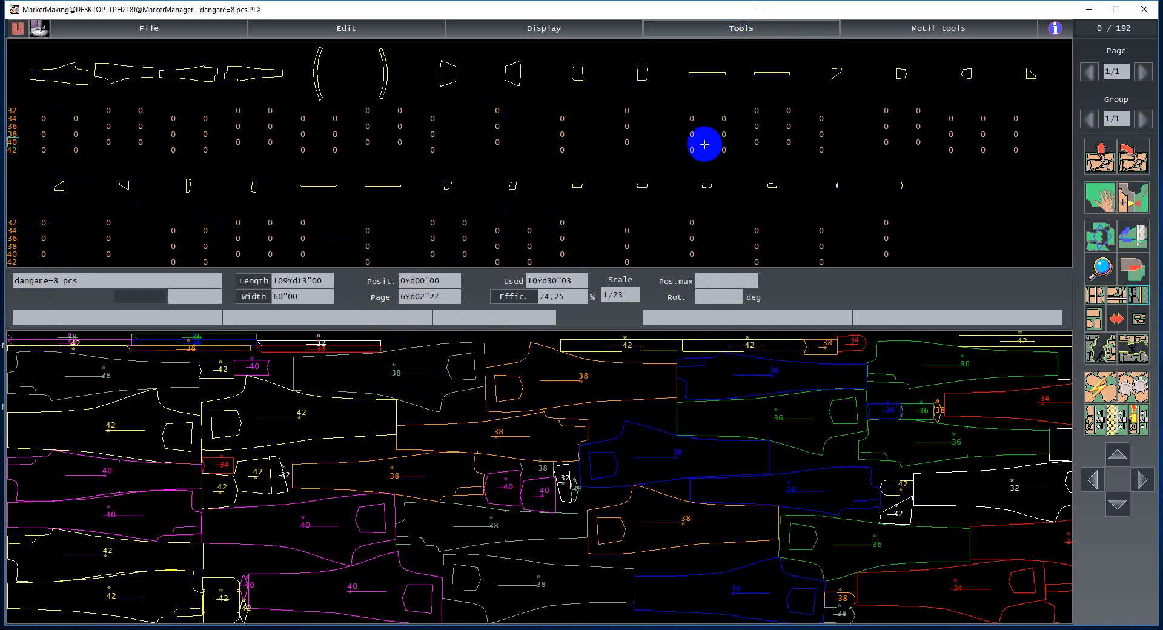
left_click(725, 30)
left_click(682, 160)
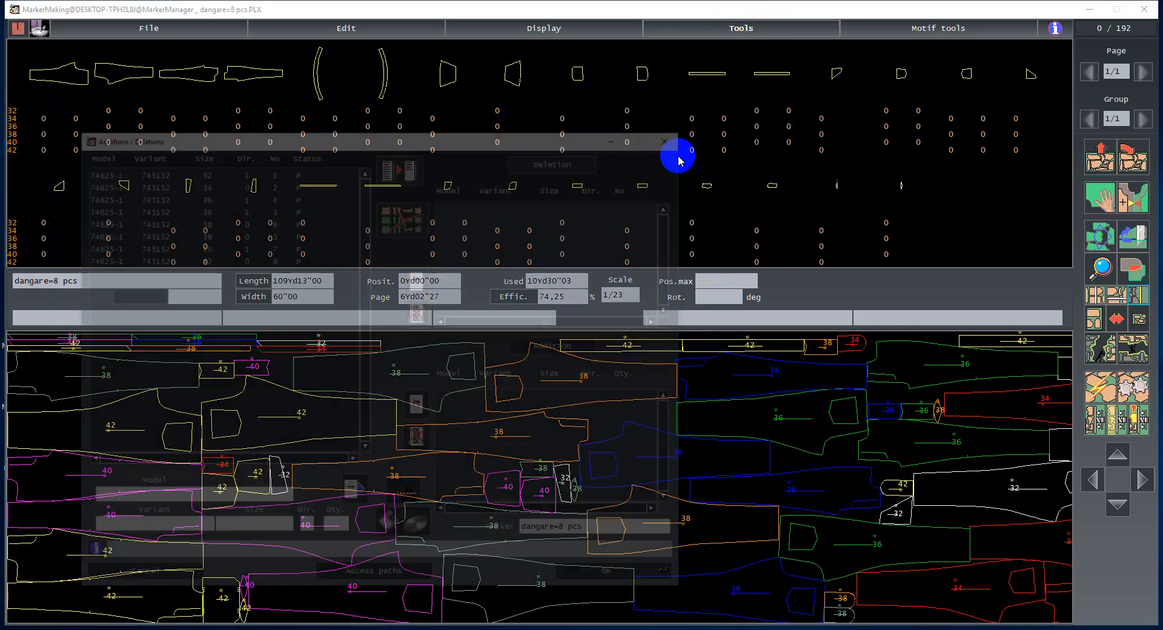
left_click(203, 258)
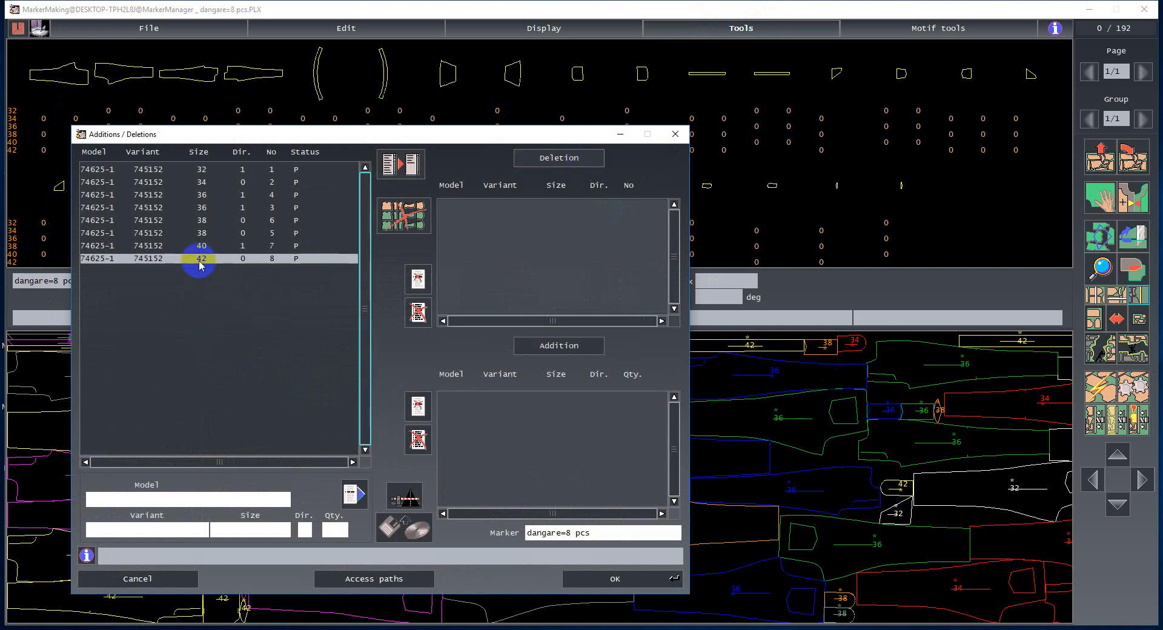
left_click(563, 159)
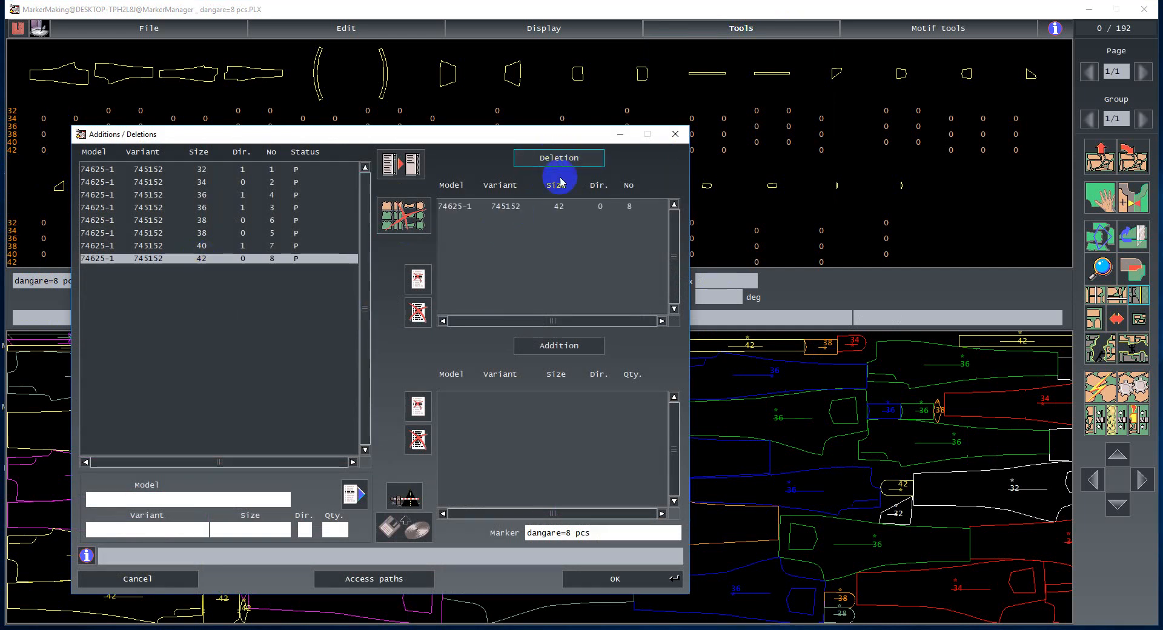
left_click(612, 580)
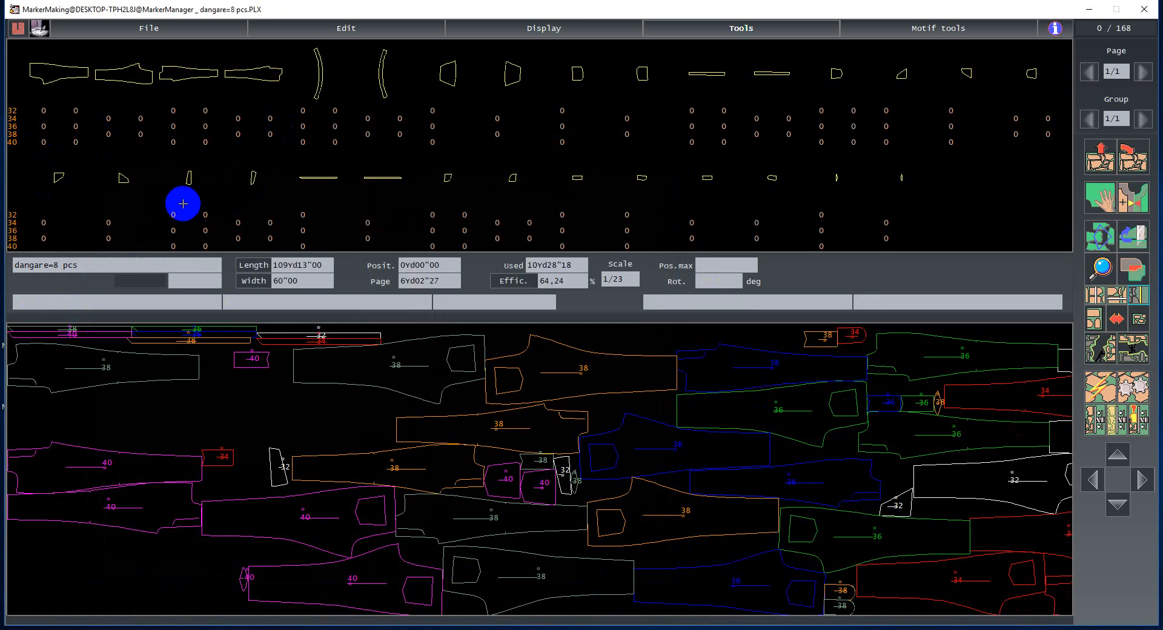
- Reopen Additions / Deletions and choose model 74625-1, variant 745152 and size 44 for addition
left_click(777, 29)
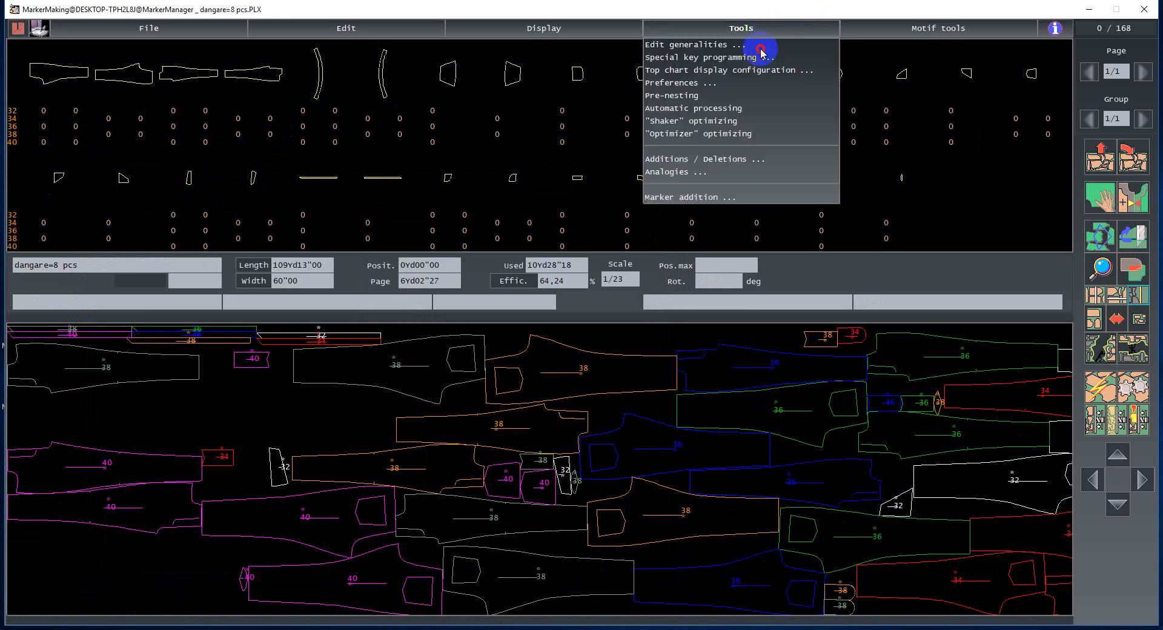
left_click(686, 158)
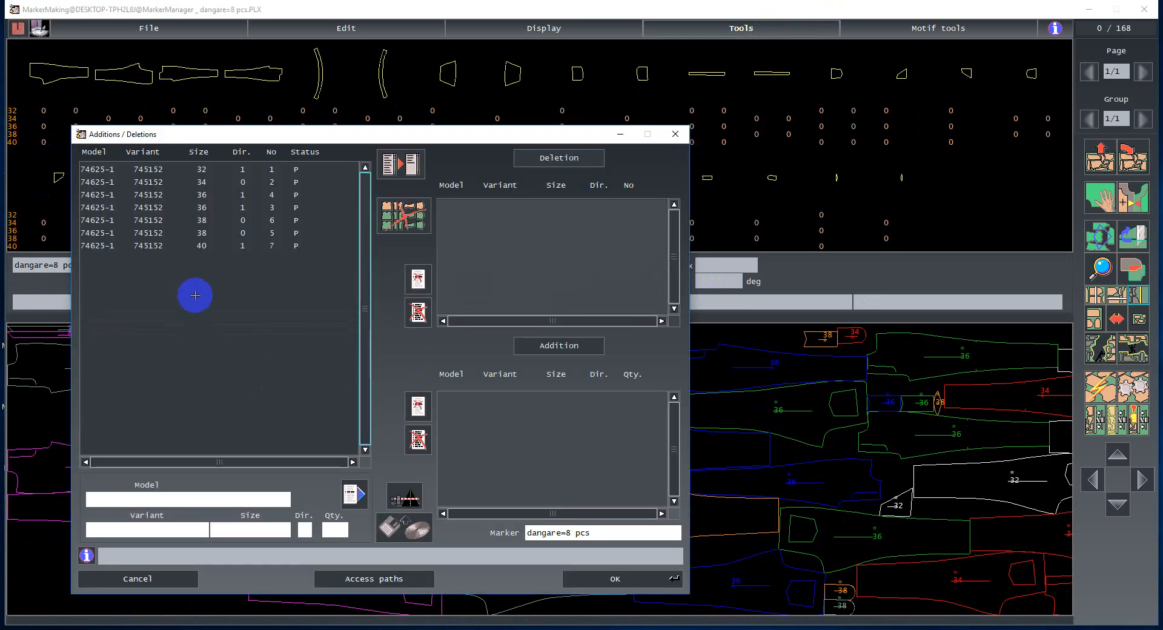
left_click(191, 501)
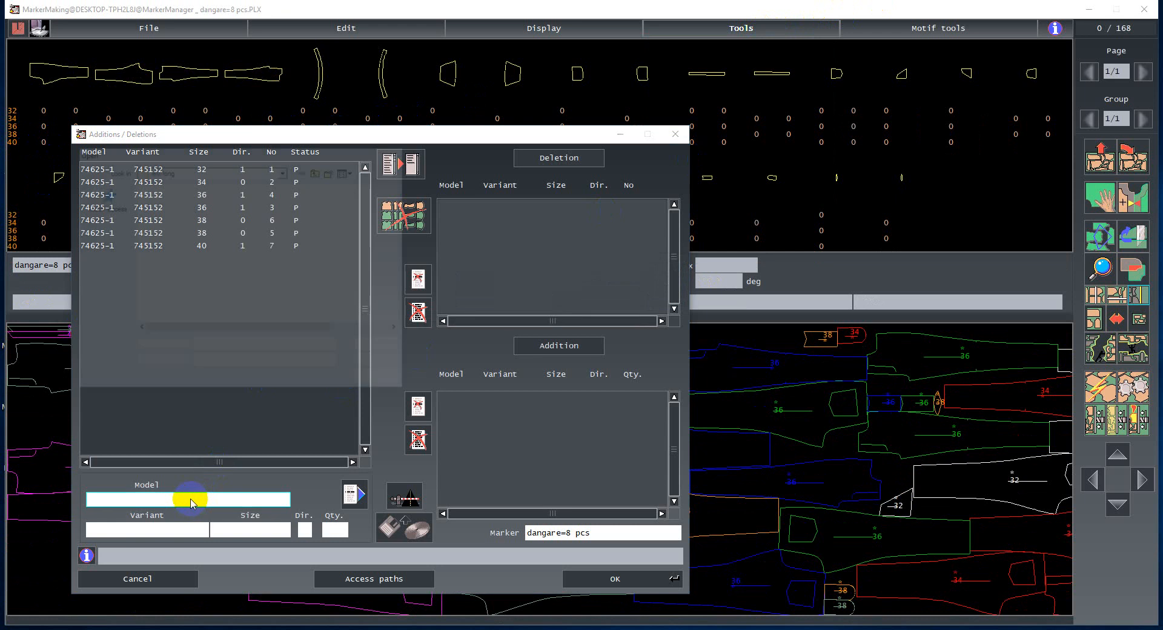
double_click(176, 203)
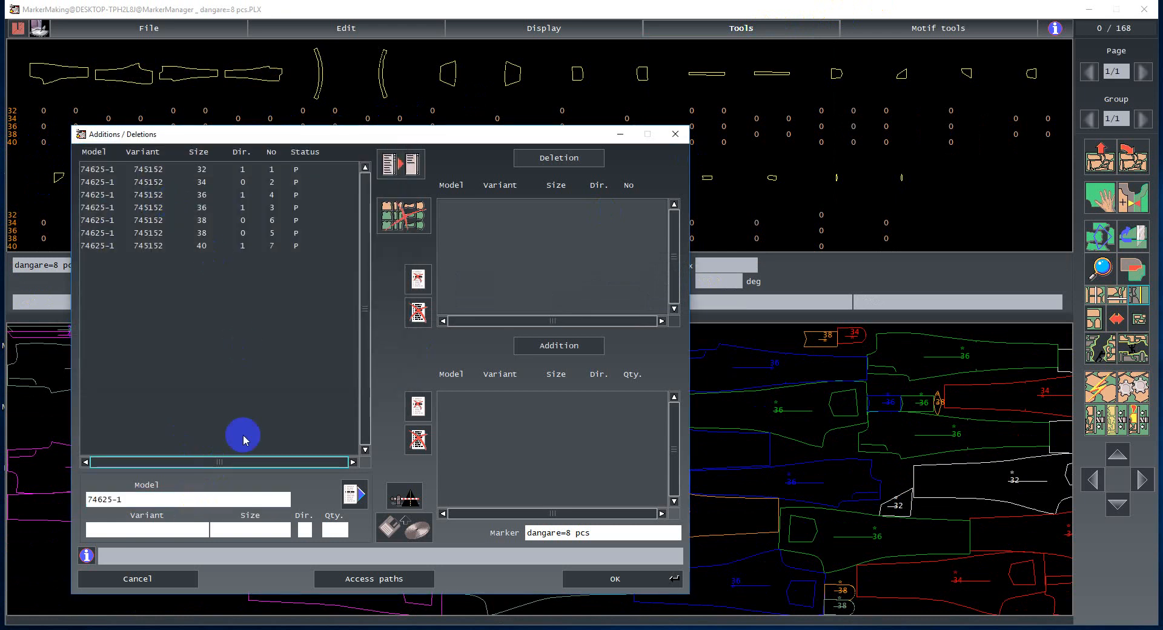
left_click(149, 531)
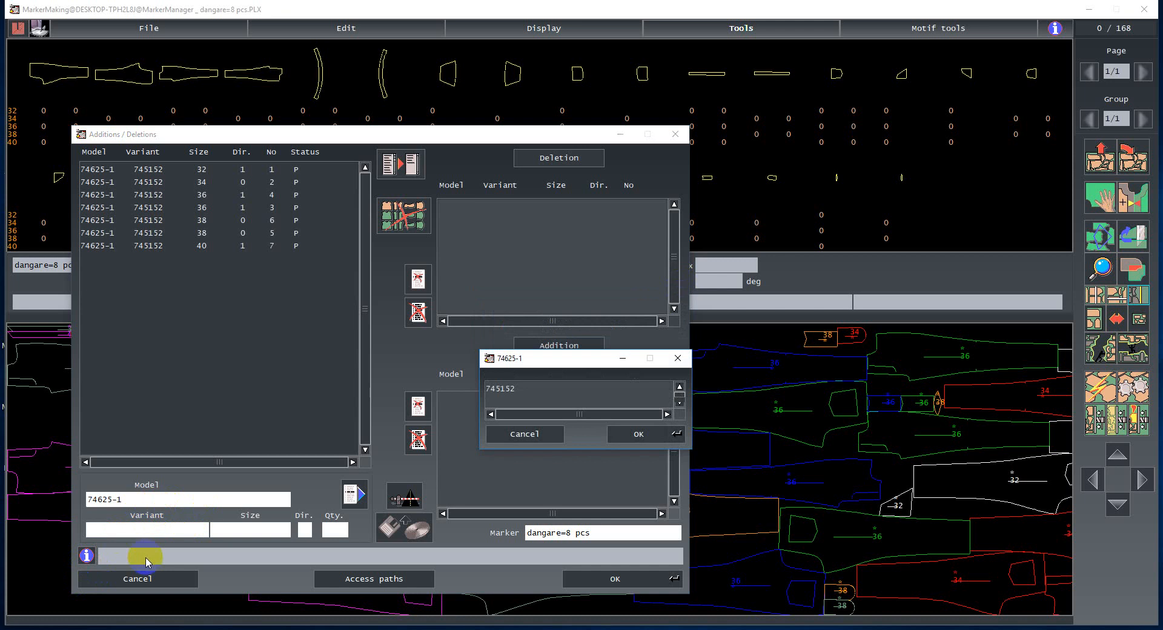
left_click(516, 387)
left_click(643, 431)
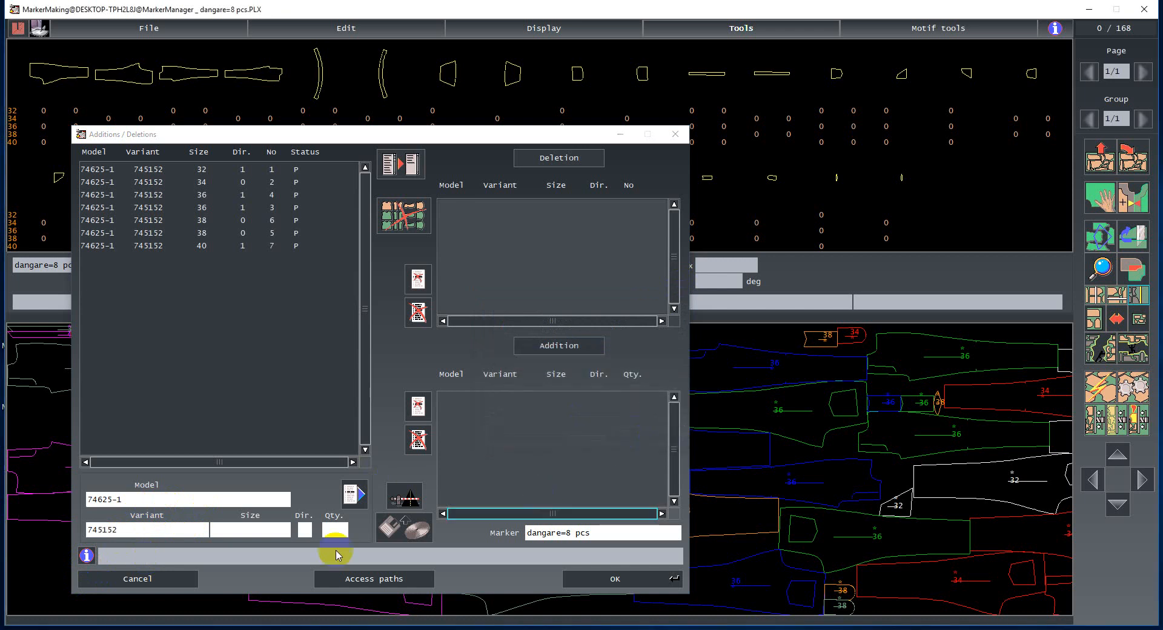
left_click(251, 530)
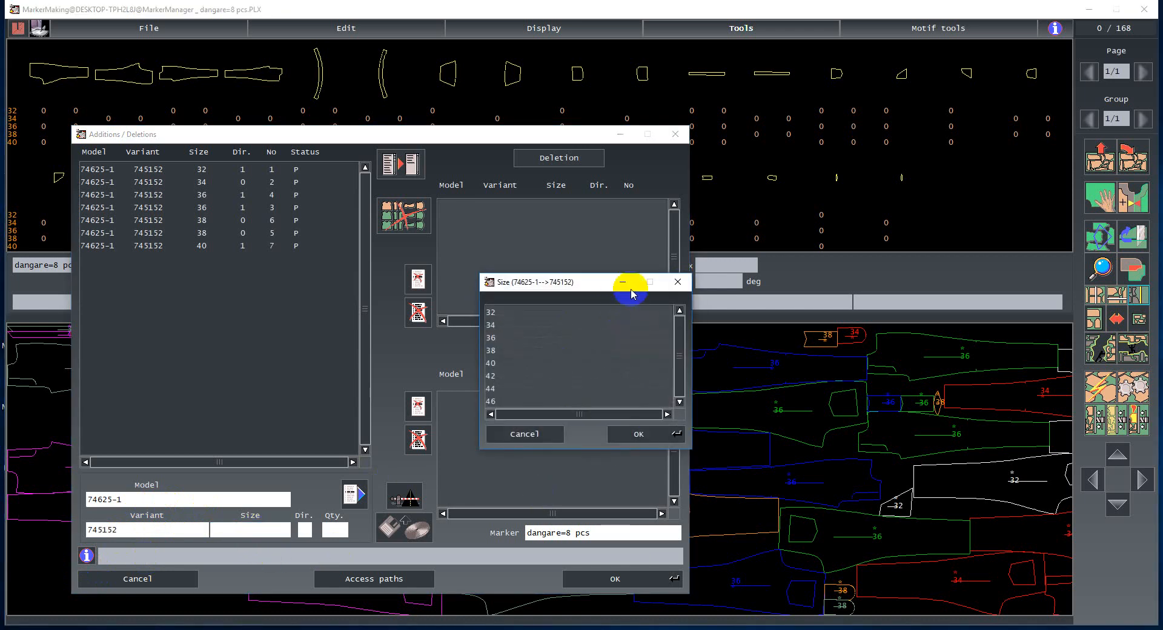
left_click(492, 390)
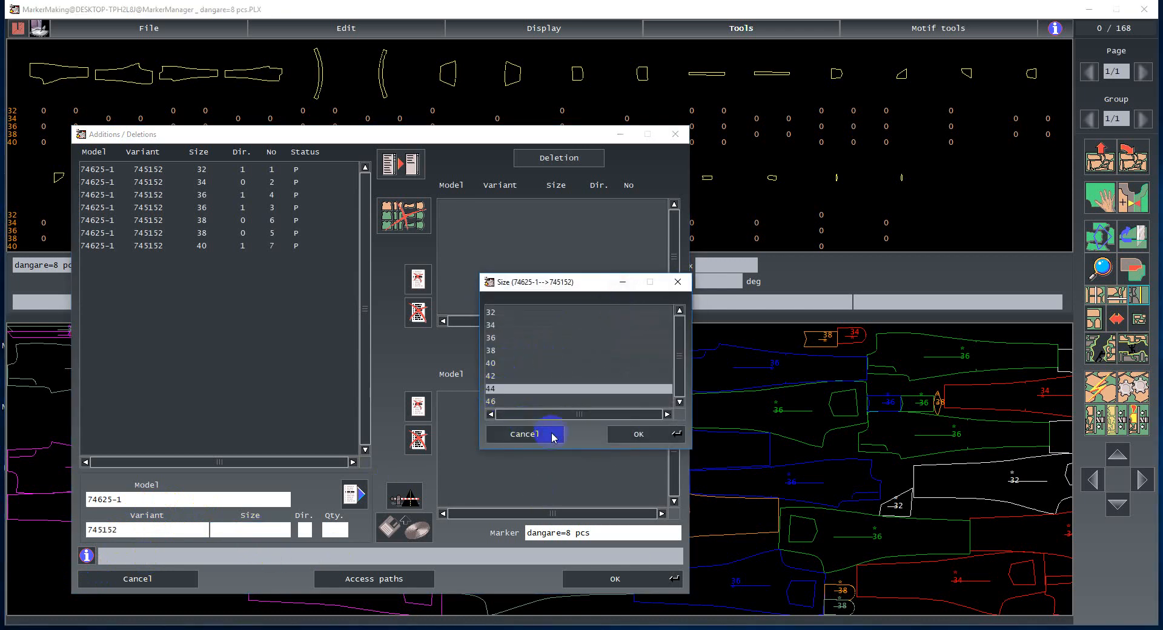
left_click(627, 434)
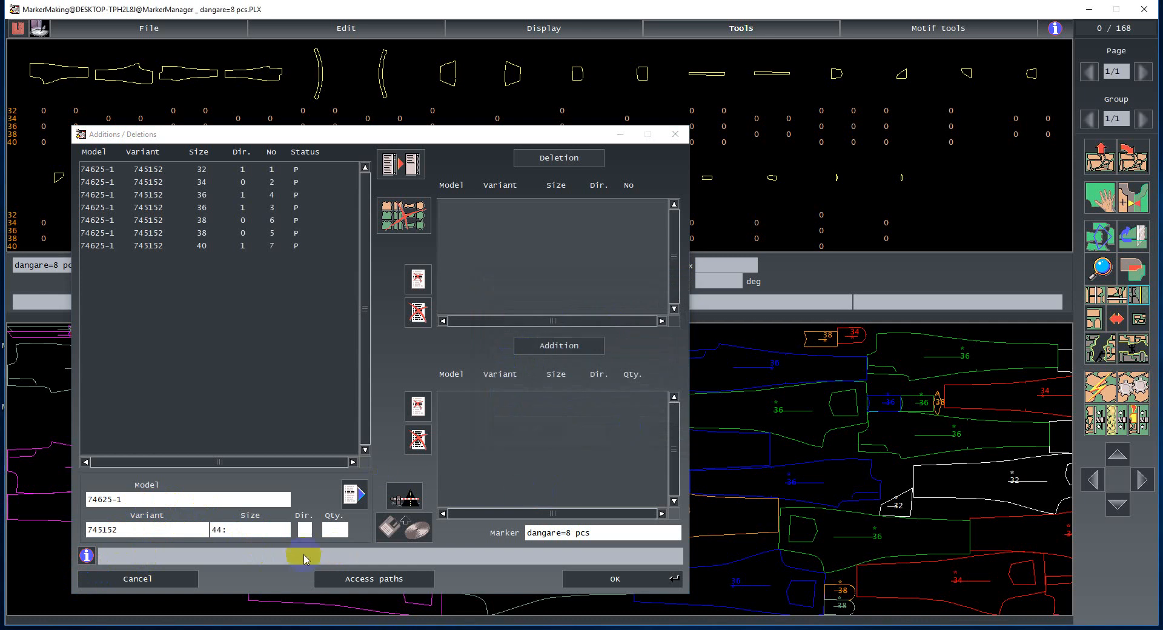
- Add one size 44 entry to the addition list, removing the duplicate, and confirm
left_click(354, 494)
left_click(355, 494)
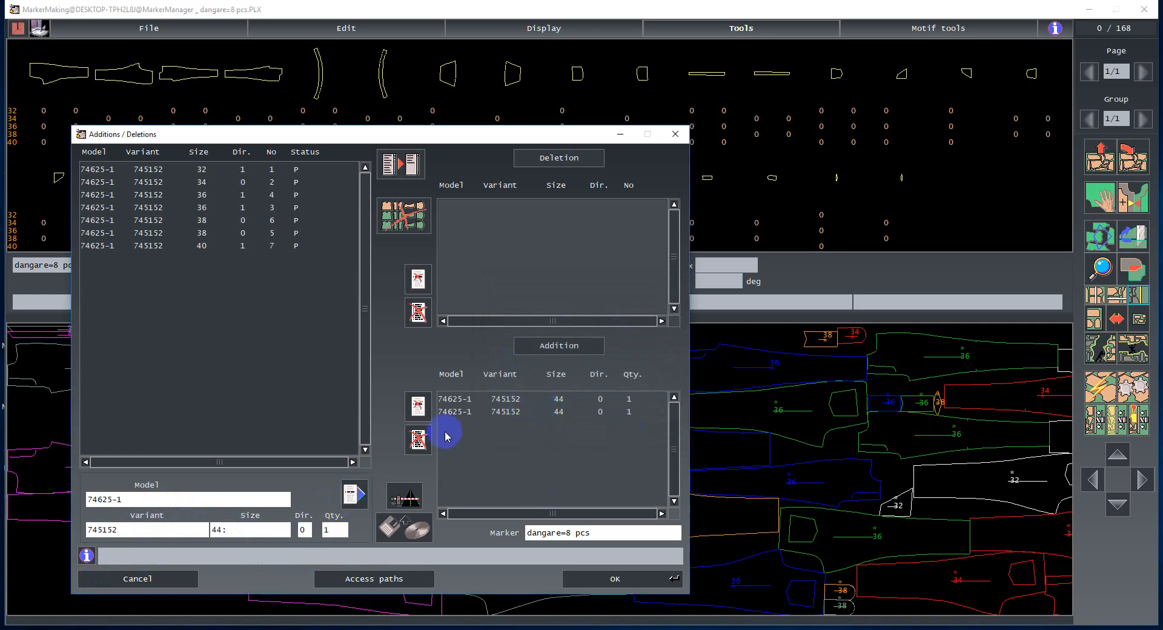
left_click(454, 413)
left_click(418, 406)
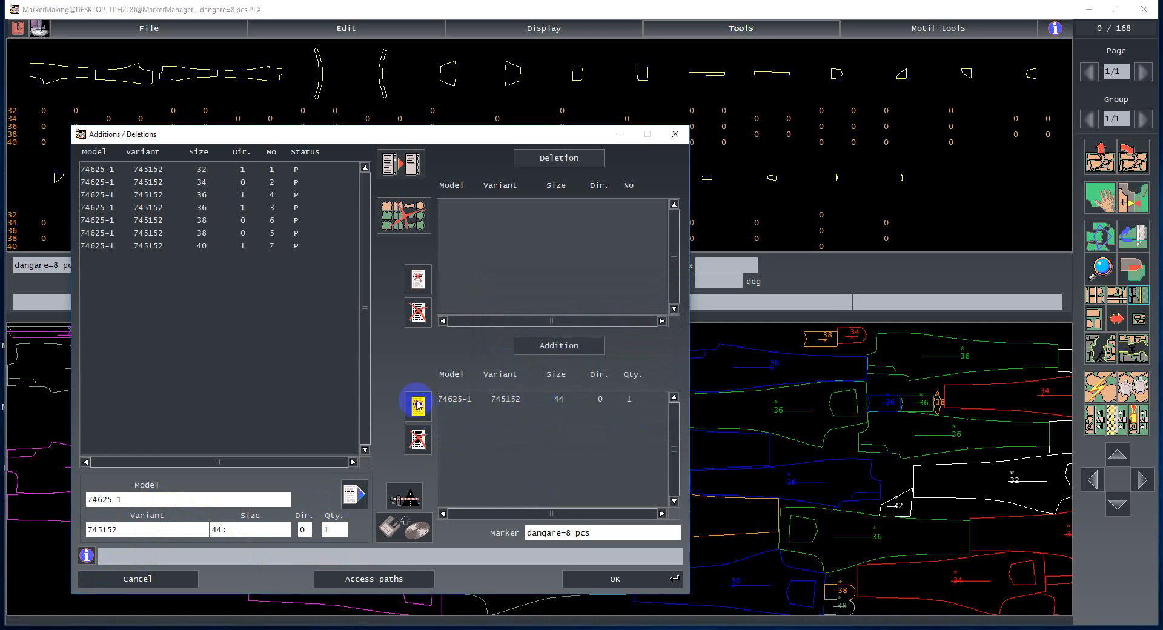
left_click(596, 580)
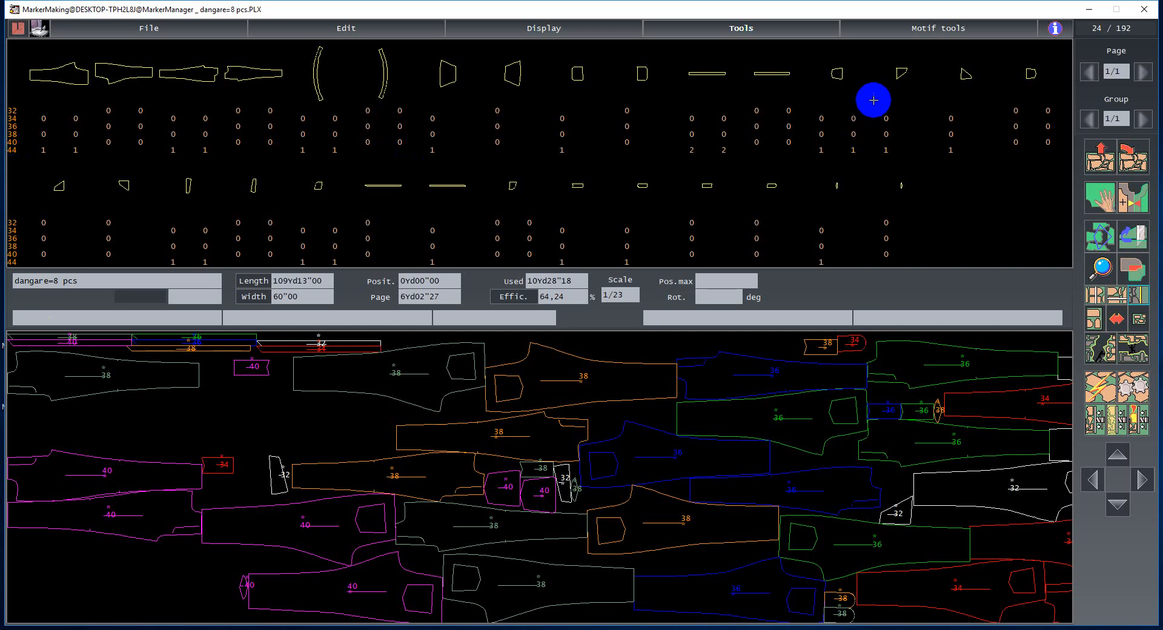
left_click(770, 29)
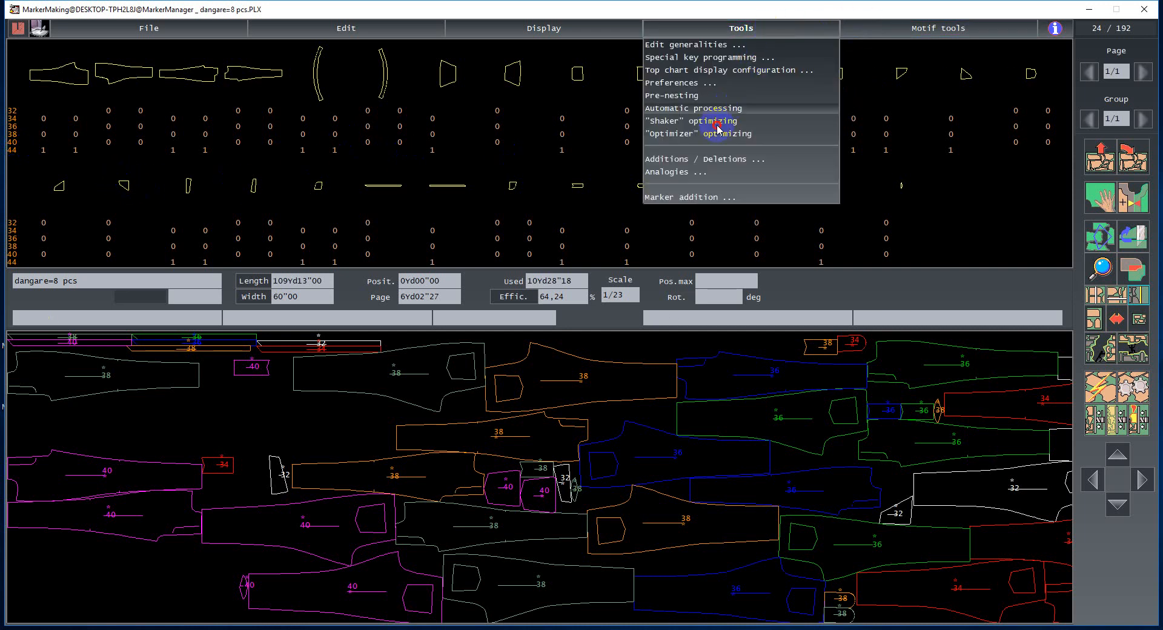
left_click(675, 174)
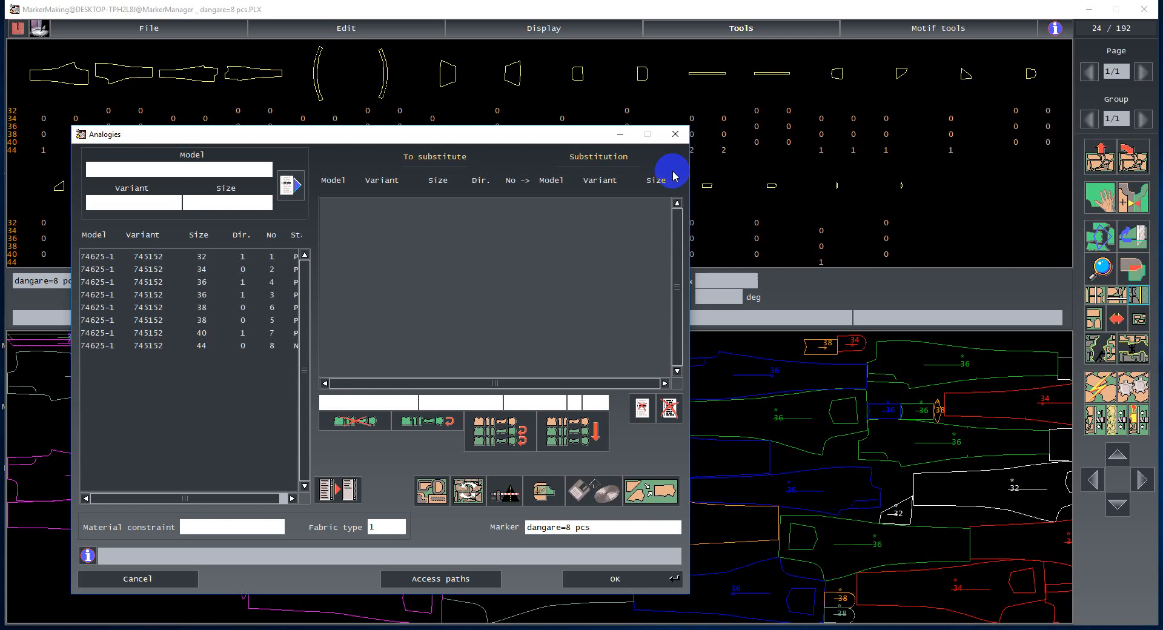
left_click(156, 578)
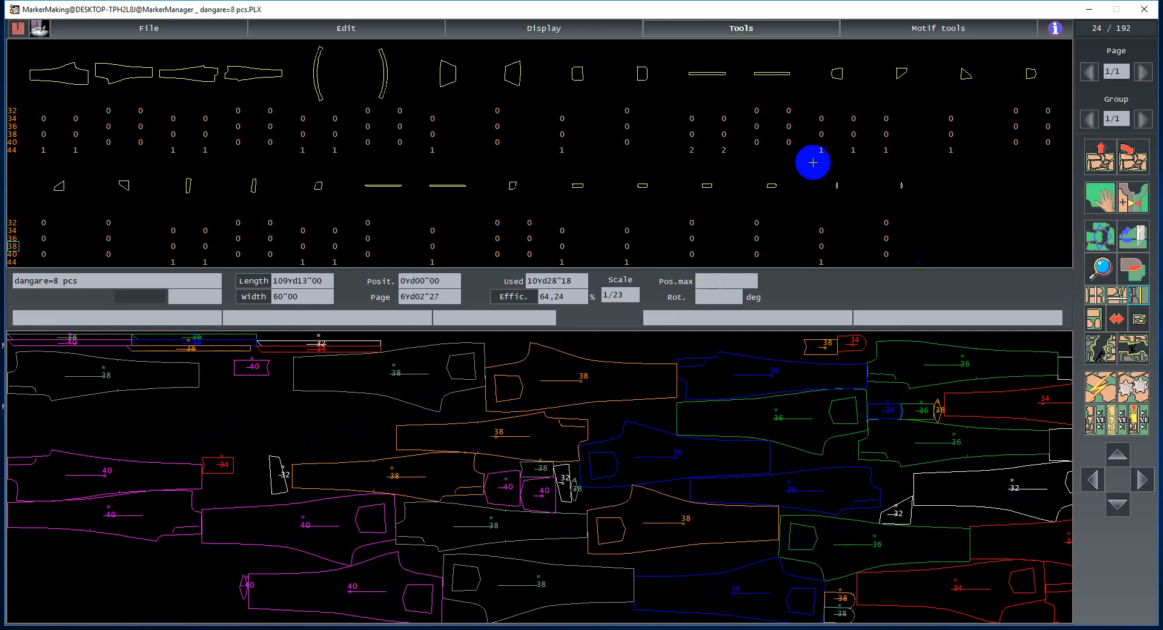
- Run Analogies to match all marker entries to model 74625-1, variant 745152, and confirm
left_click(729, 34)
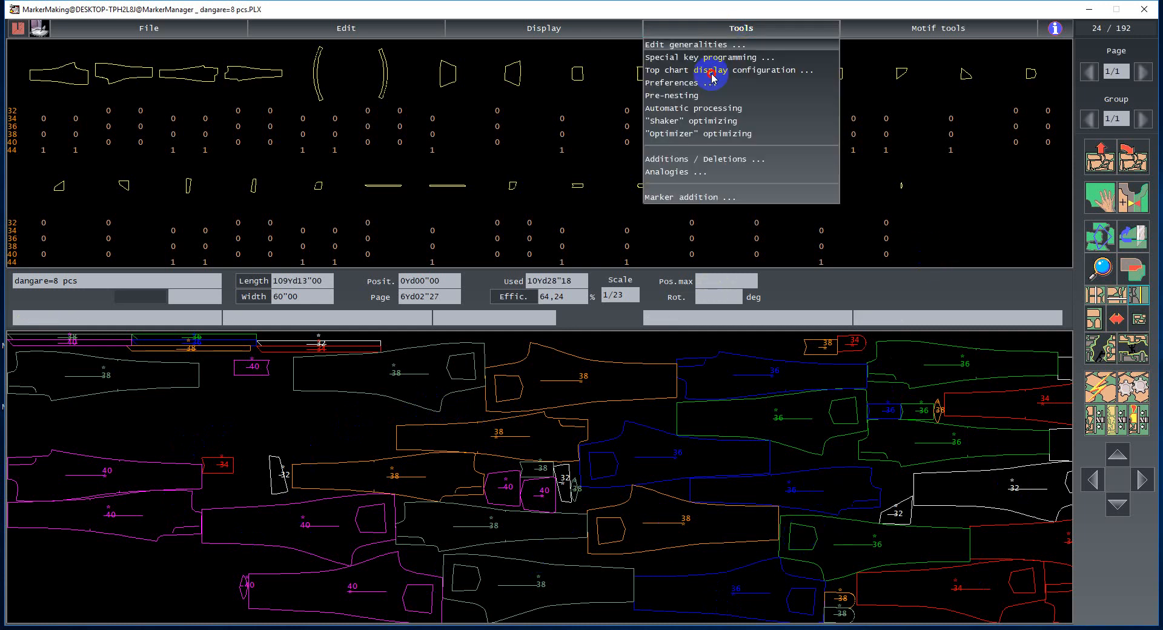
left_click(682, 171)
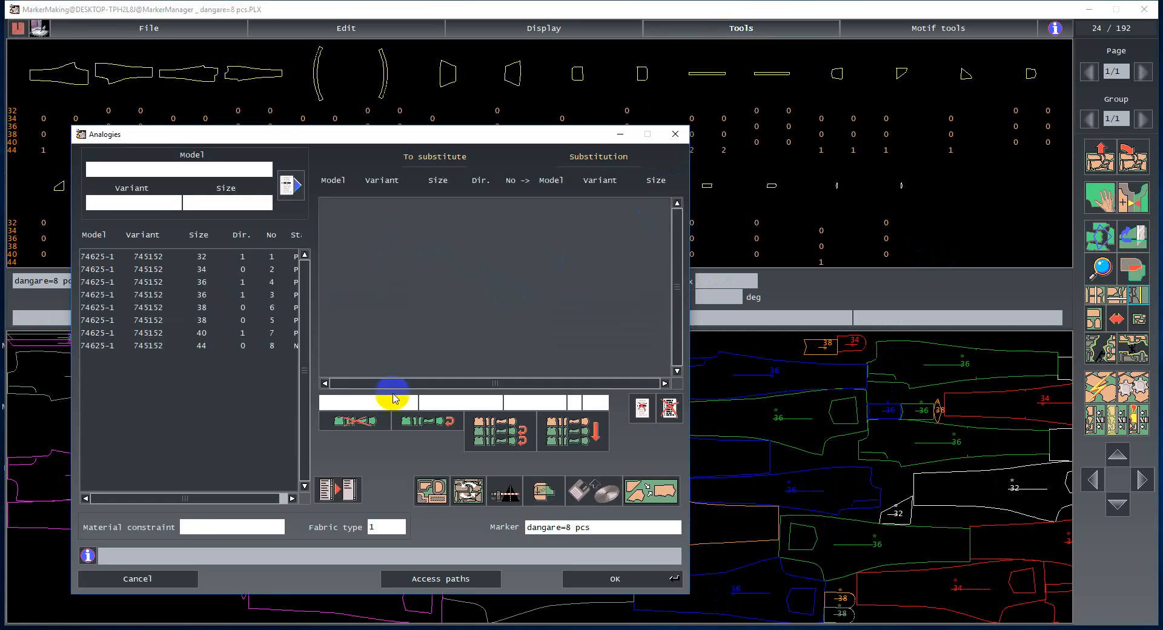
left_click(500, 432)
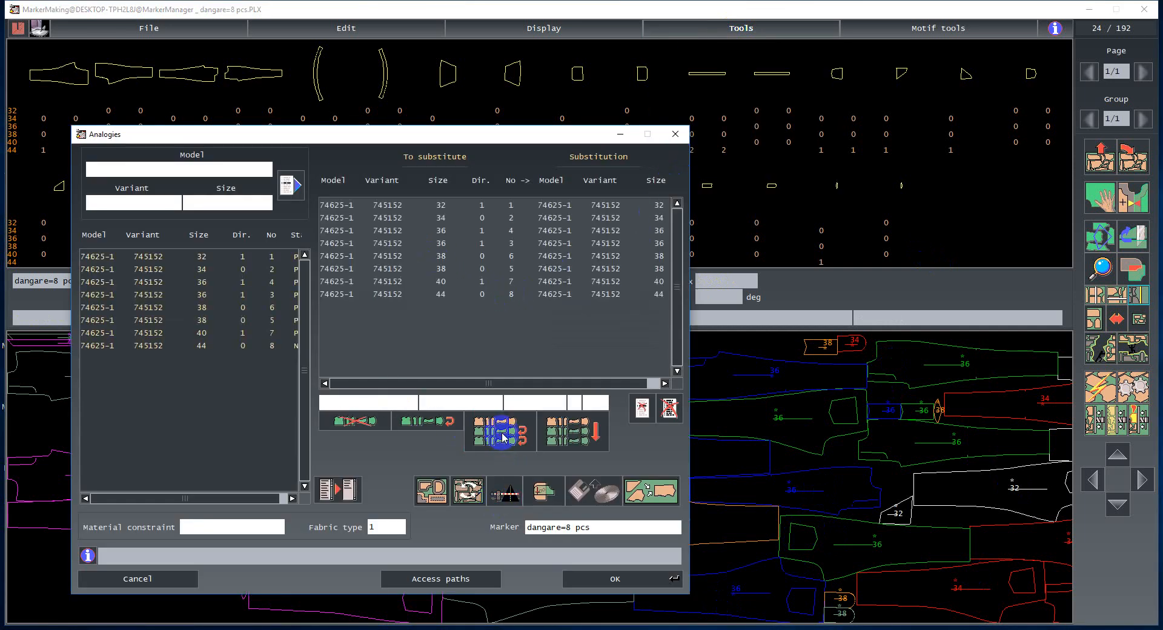
left_click(577, 436)
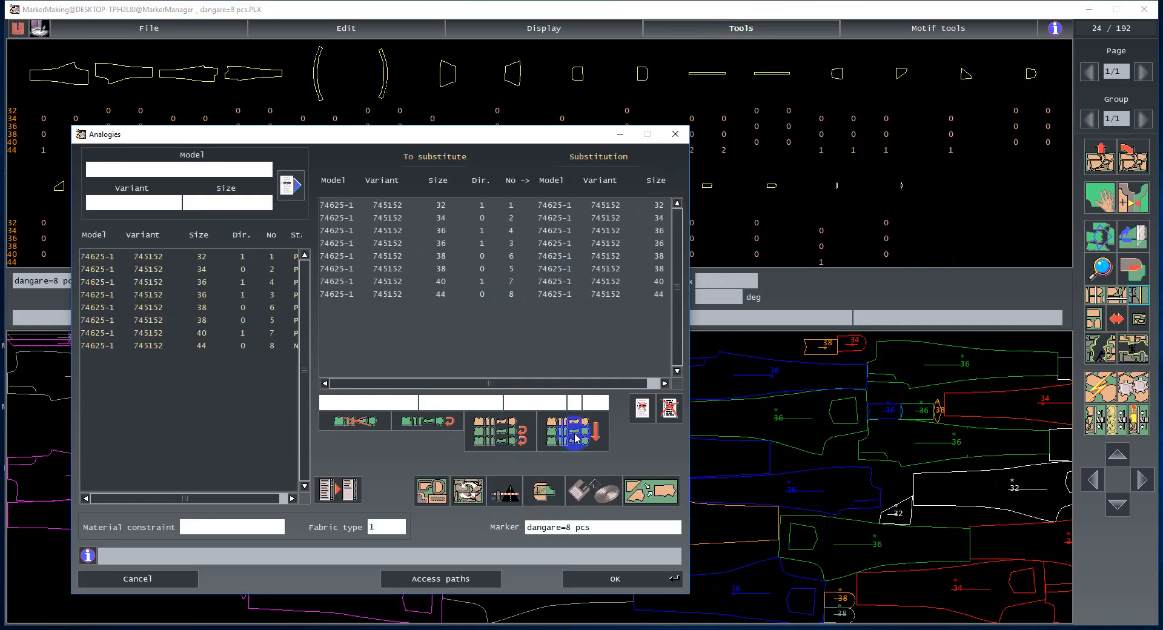
left_click(616, 580)
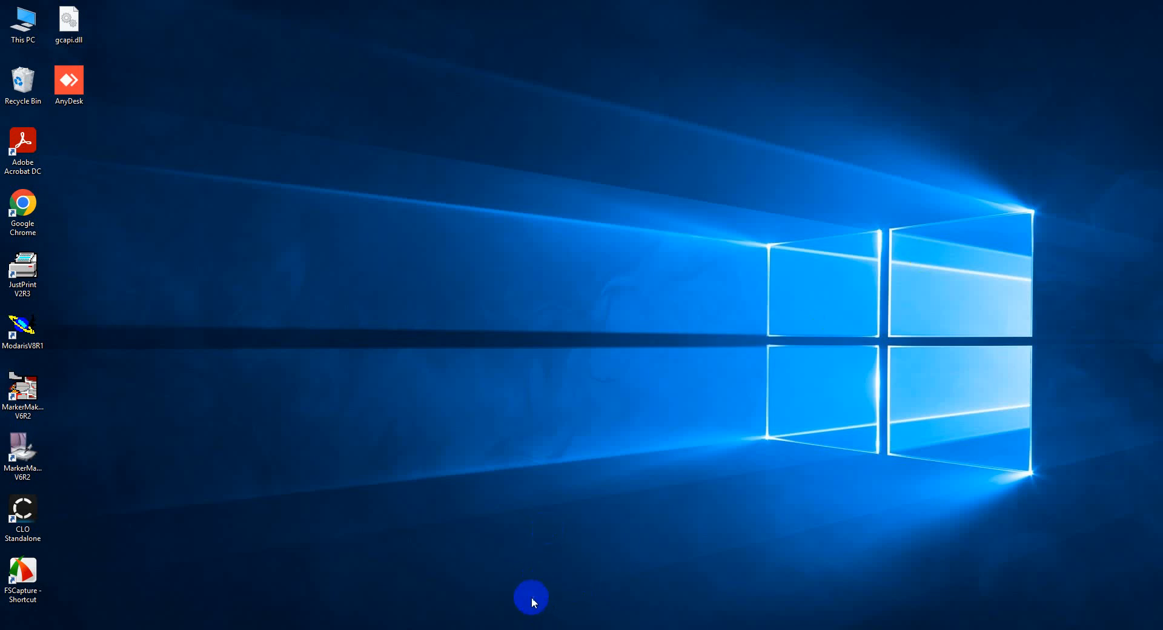
- Relaunch MarkerMaking and restore the last dangare=8 pcs work file
double_click(31, 392)
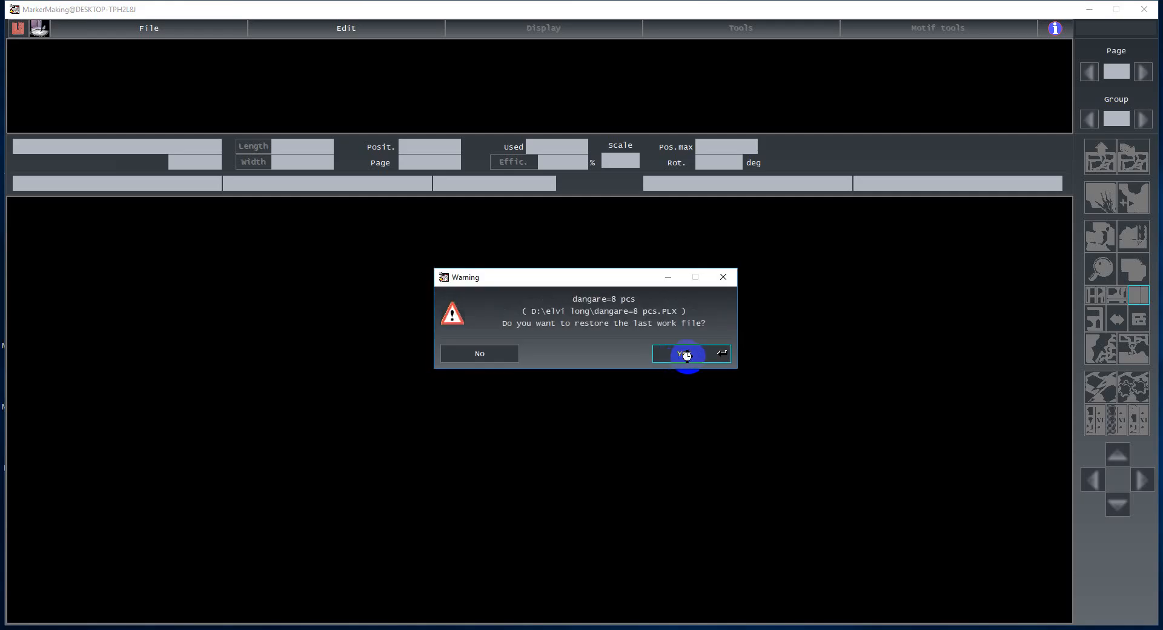
left_click(687, 357)
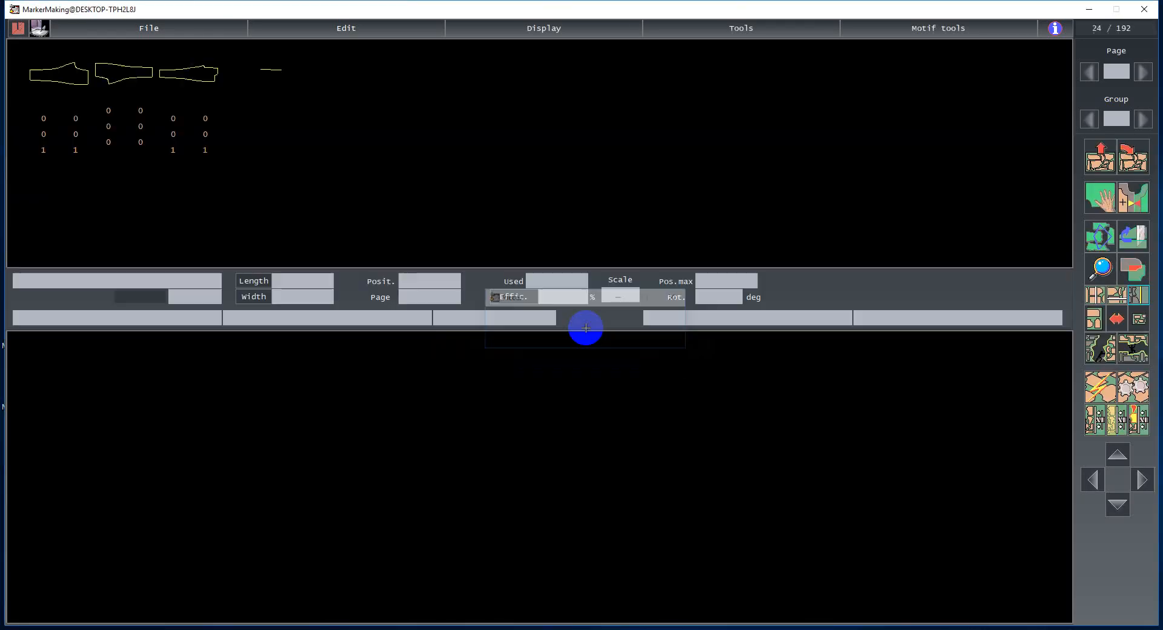
left_click(780, 28)
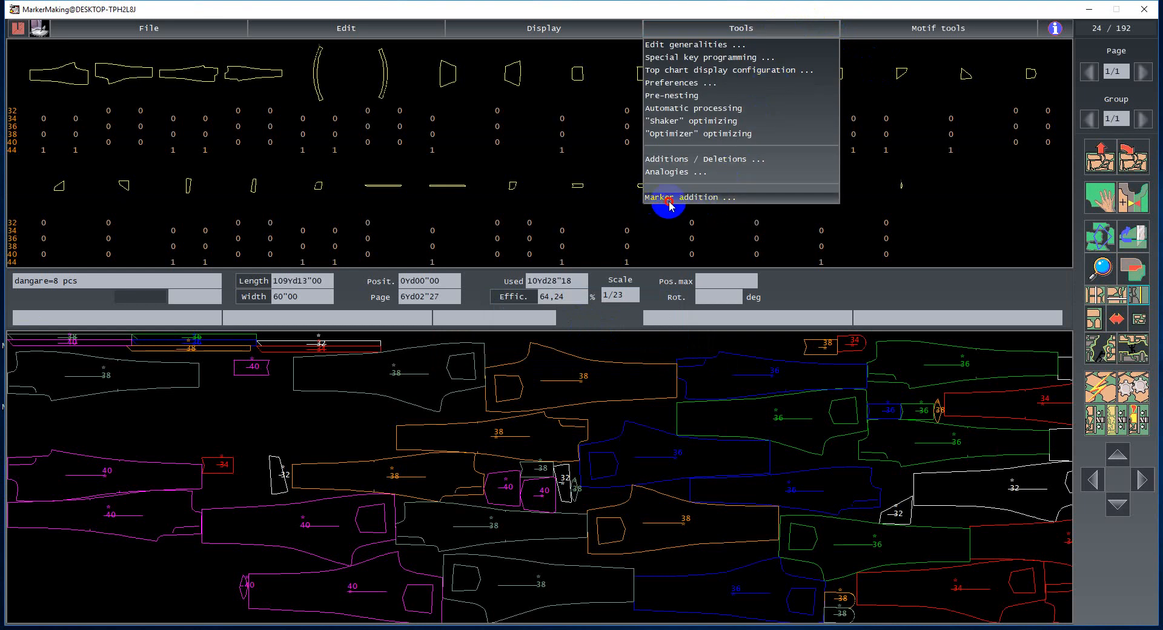
left_click(697, 200)
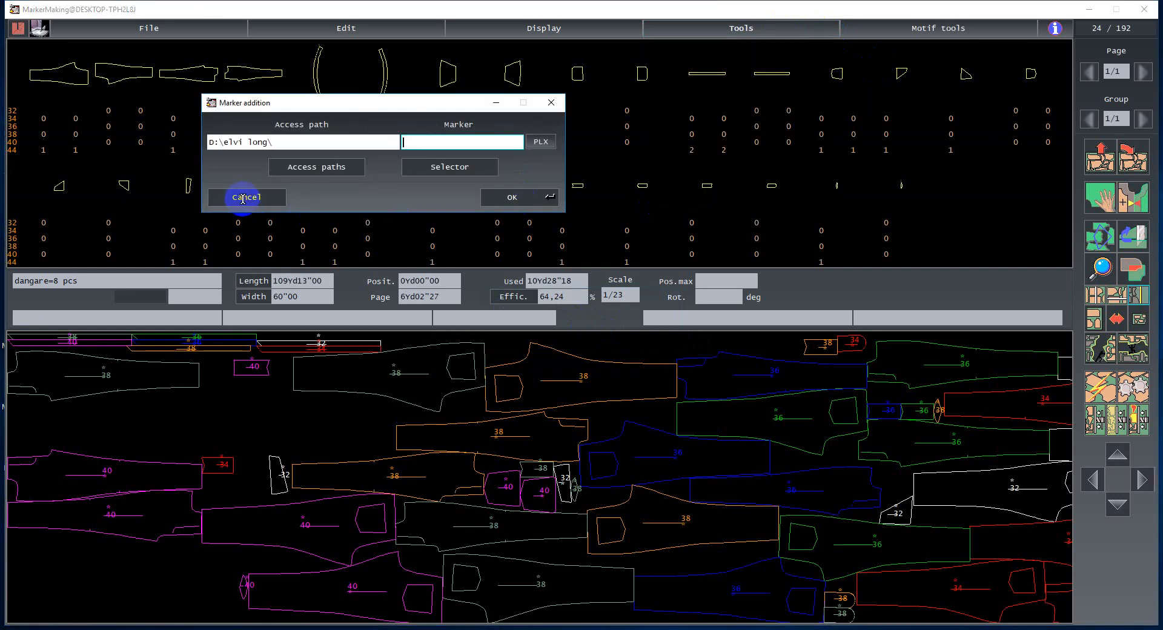
left_click(243, 198)
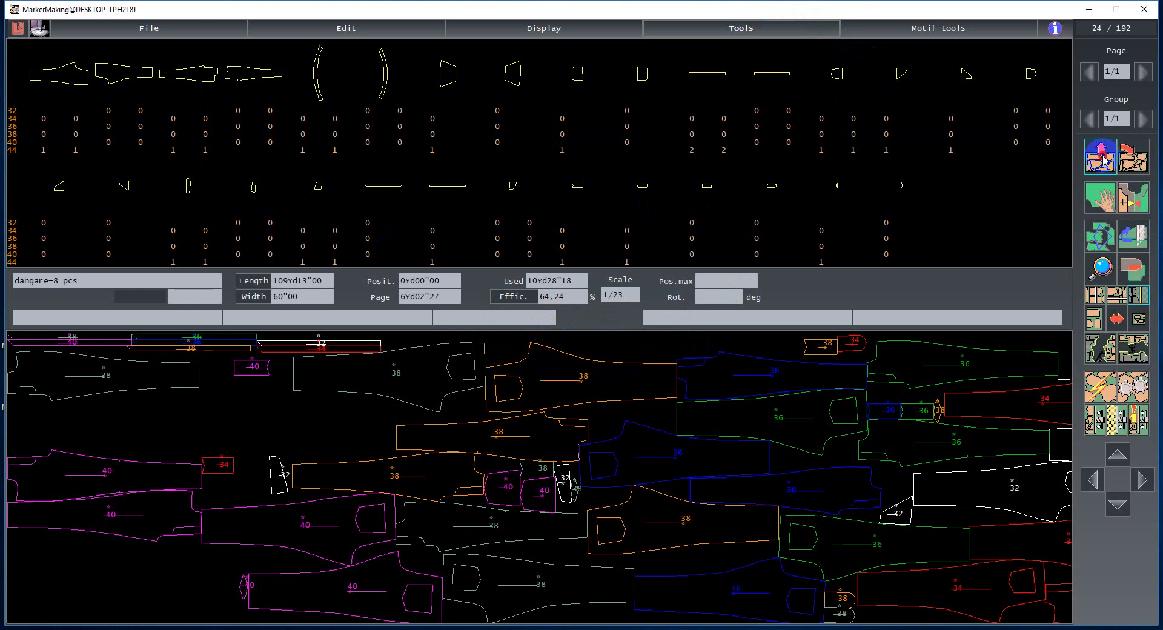
- Clear all placed pieces and run pre-nesting to refill the marker with the new size mix
left_click(1100, 157)
left_click(1098, 326)
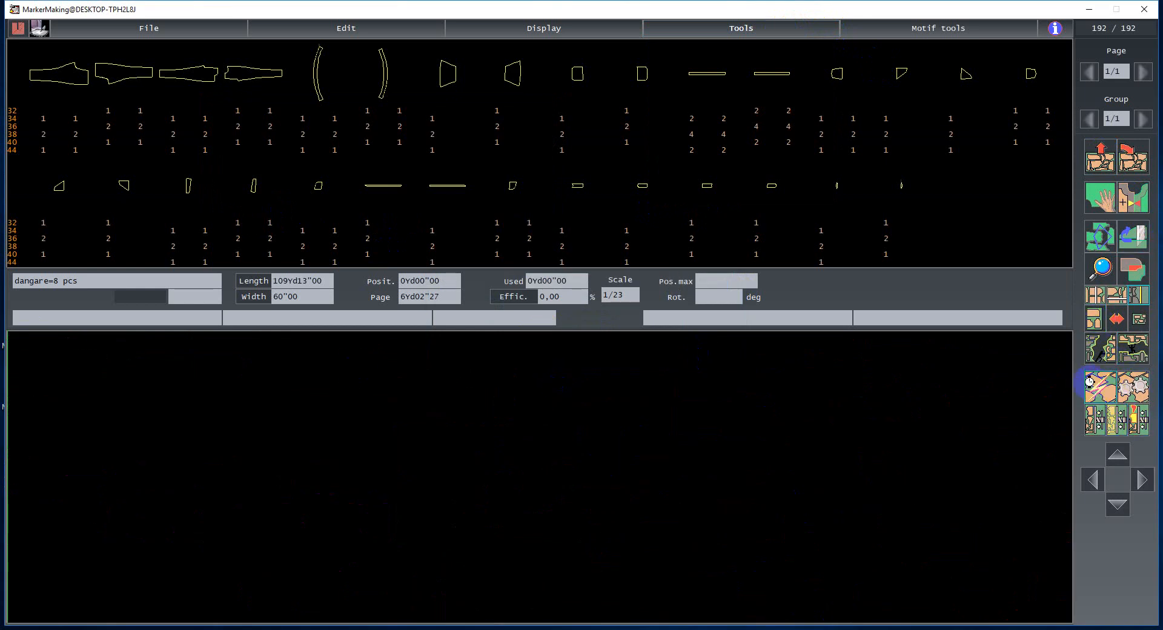
left_click(1091, 383)
- Save the marker, overwriting the existing dangare=8 pcs file
left_click(509, 189)
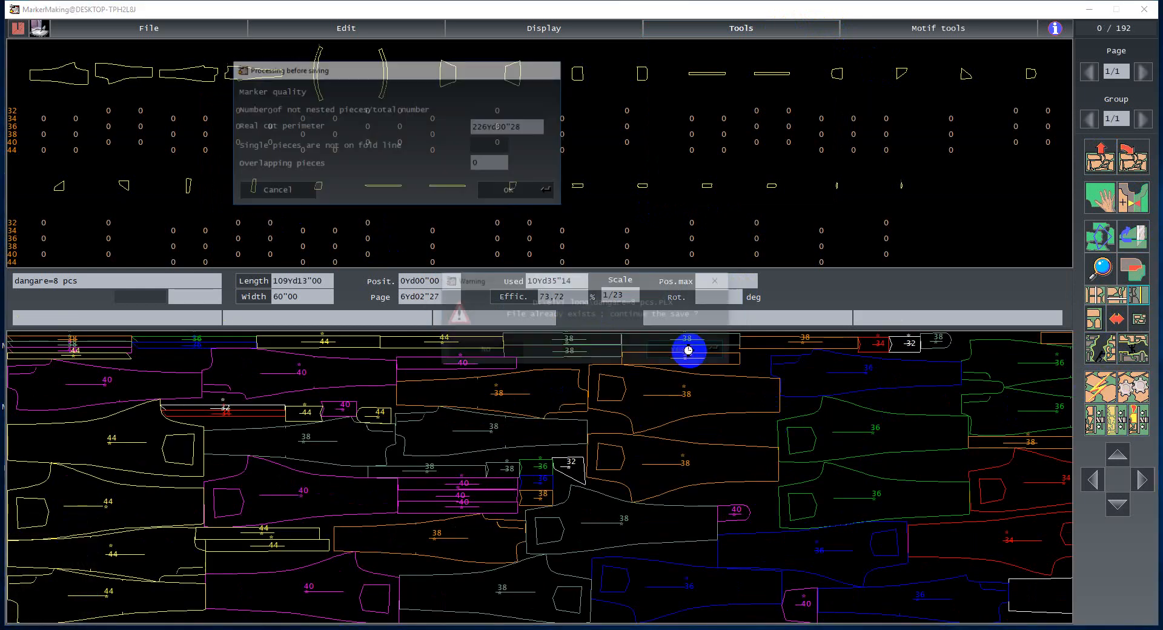
left_click(688, 350)
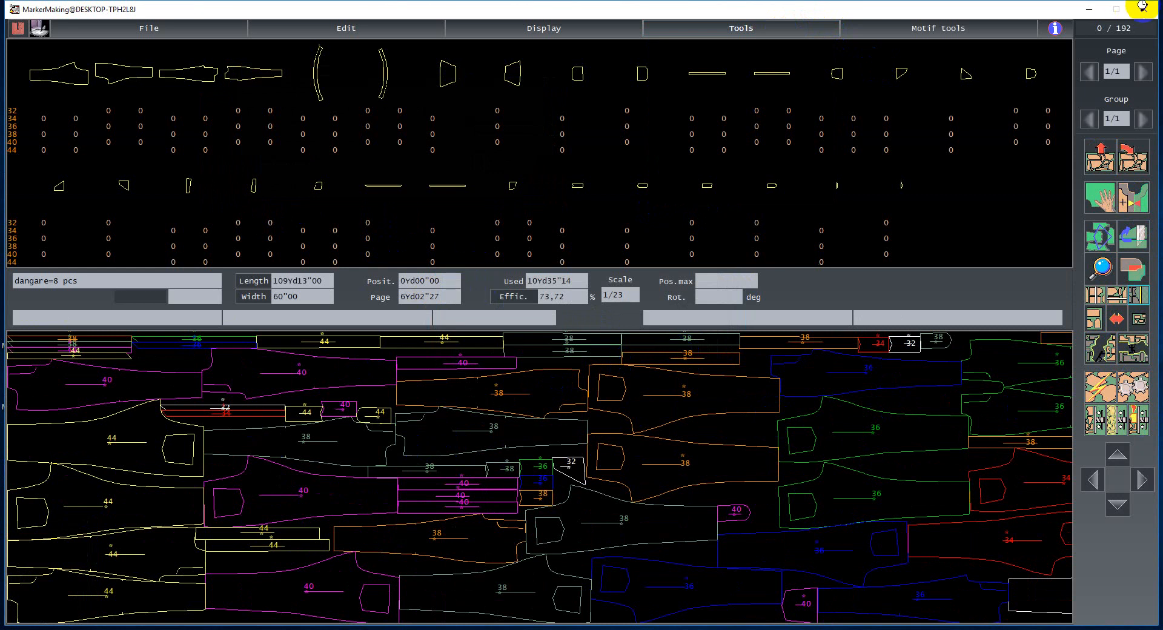
left_click(1090, 10)
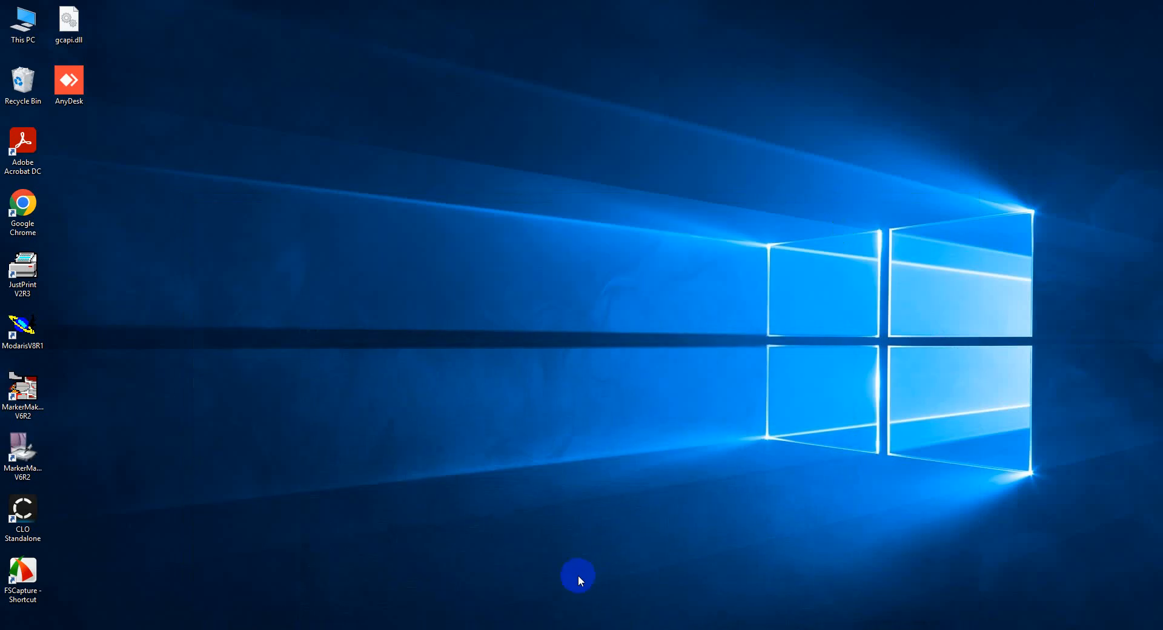
left_click(583, 629)
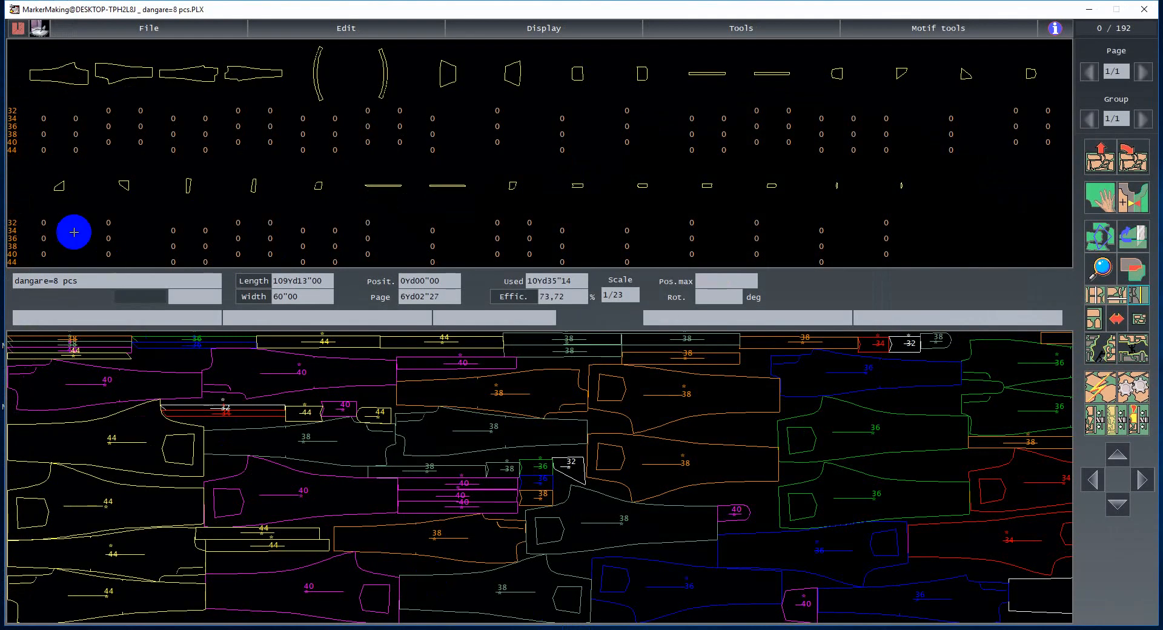
- Start a second MarkerMaking session and open the dangare=8 pcs=59 marker file from the elvi long folder
left_click(1088, 10)
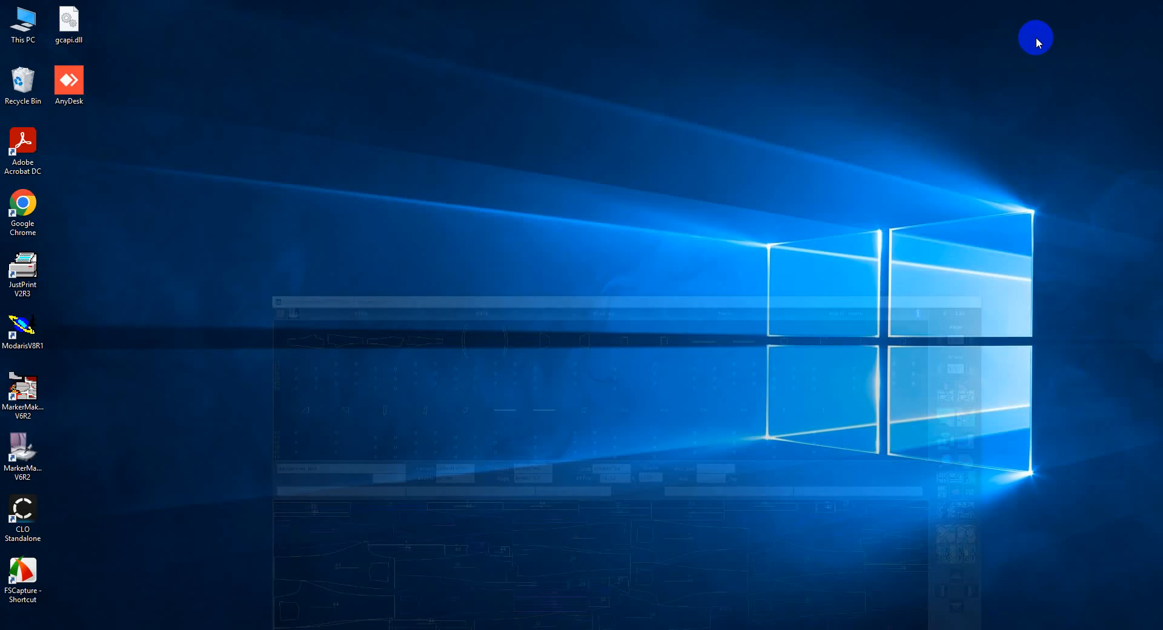
left_click(27, 415)
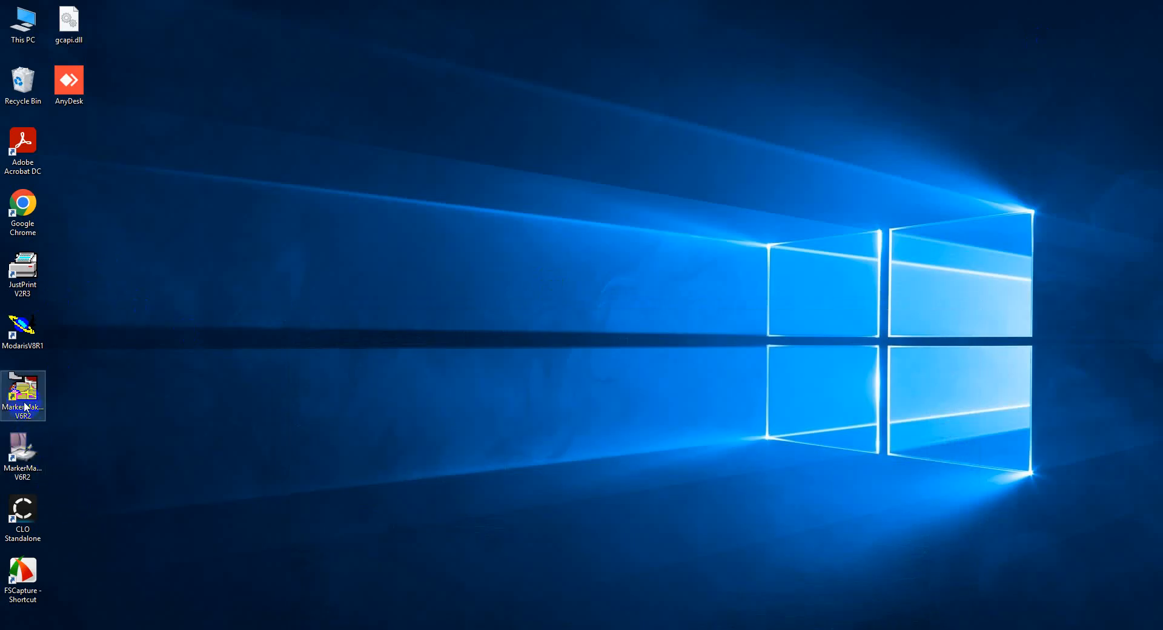
double_click(25, 406)
left_click(179, 364)
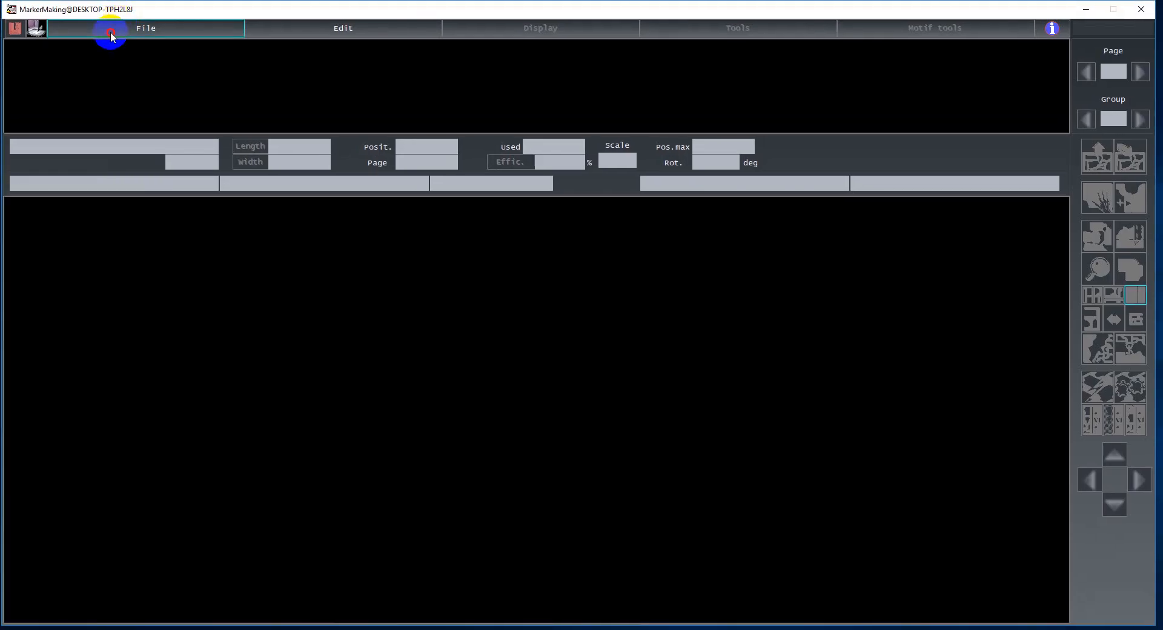
left_click(111, 33)
left_click(112, 44)
left_click(318, 142)
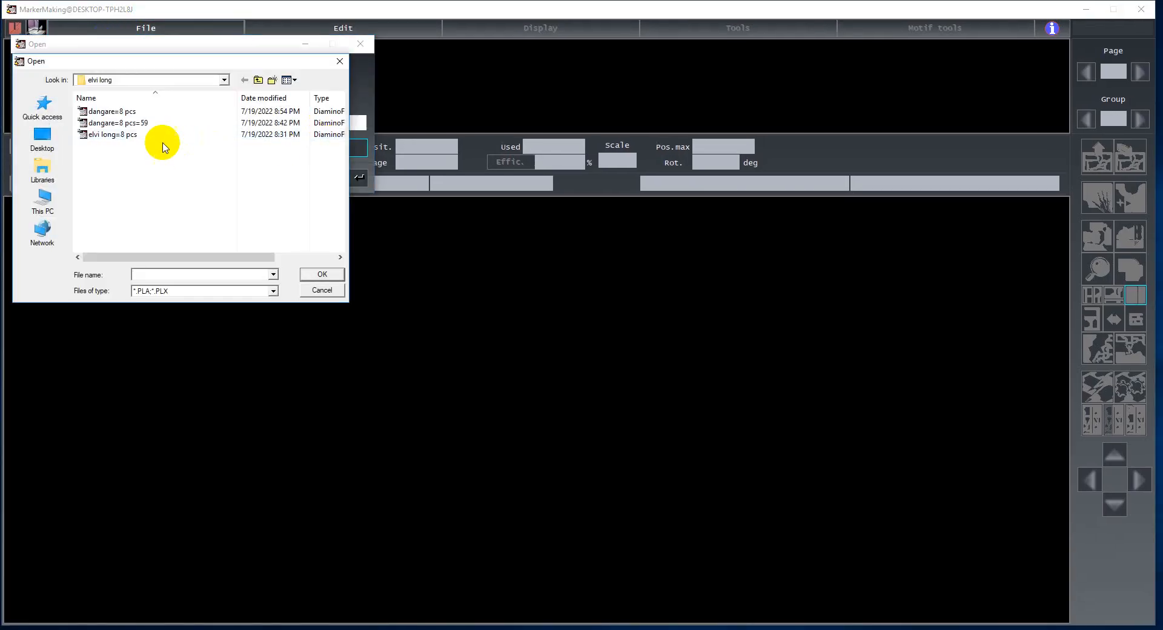
double_click(140, 123)
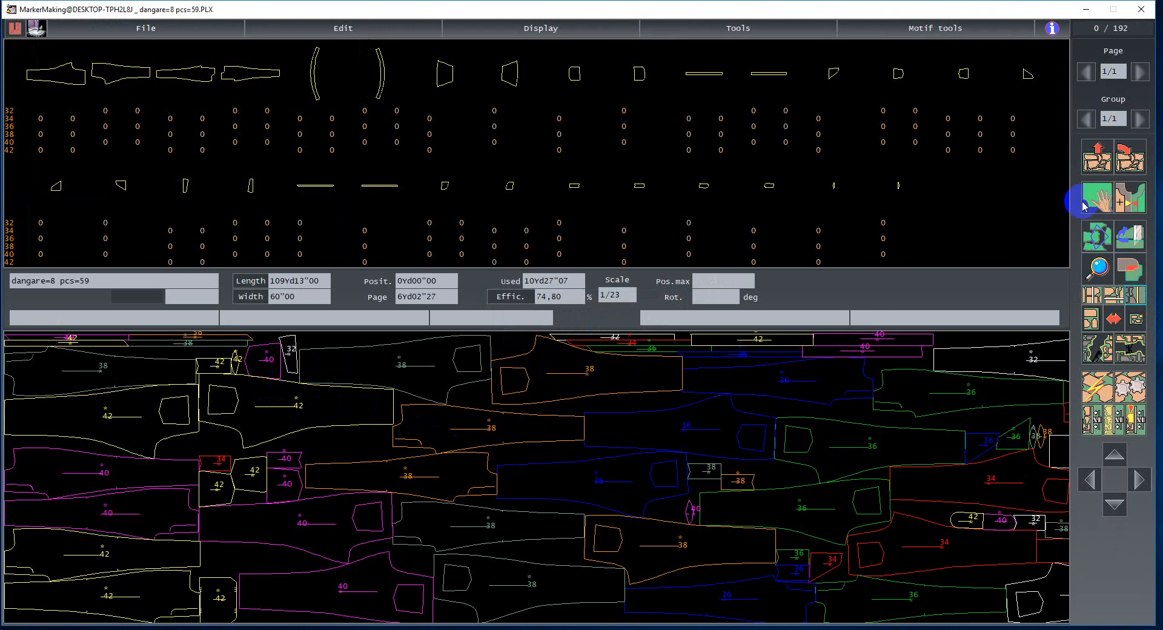
- Clear the marker and manually place the size 42, 38 and 40 pieces of the first models at its start
left_click(1096, 162)
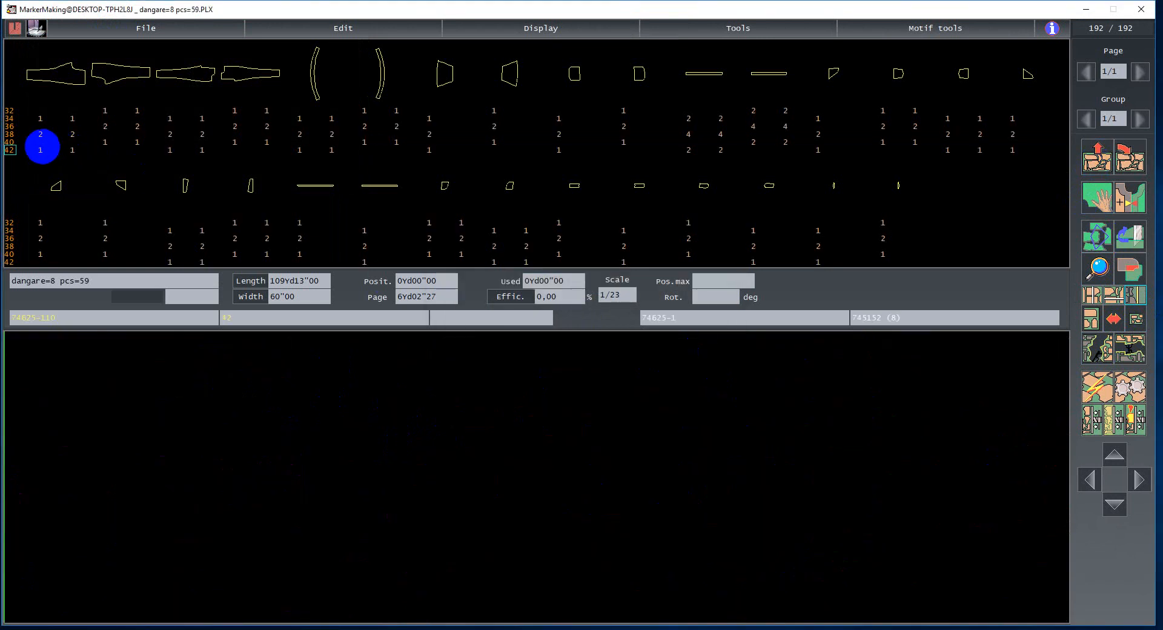
left_click(40, 150)
left_click(63, 151)
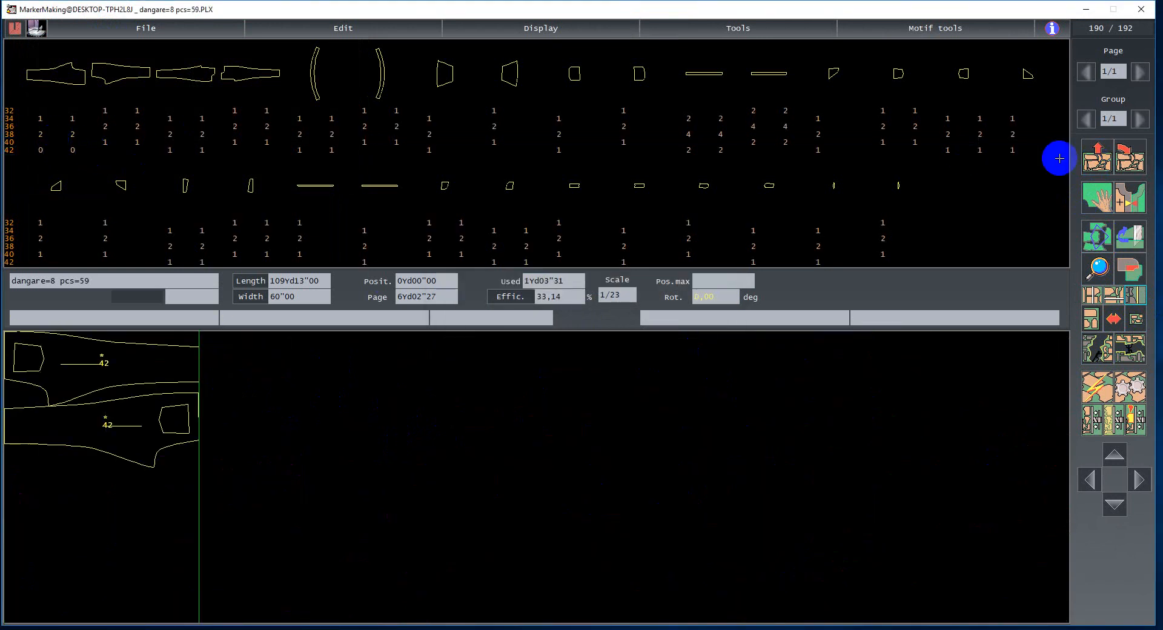
left_click(1098, 204)
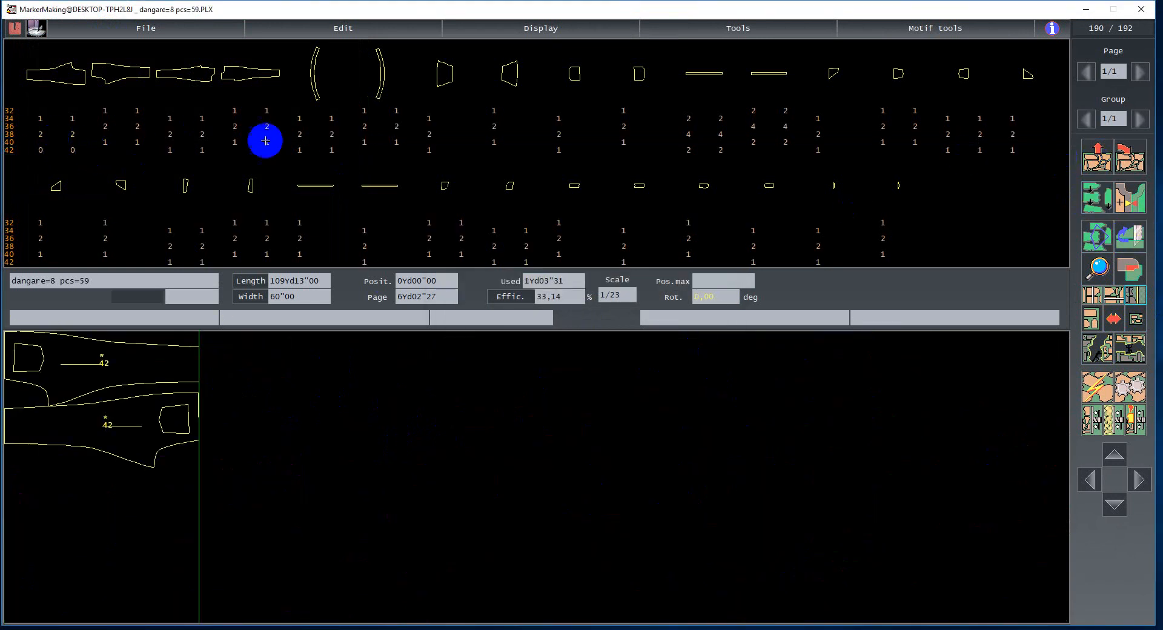
left_click(43, 134)
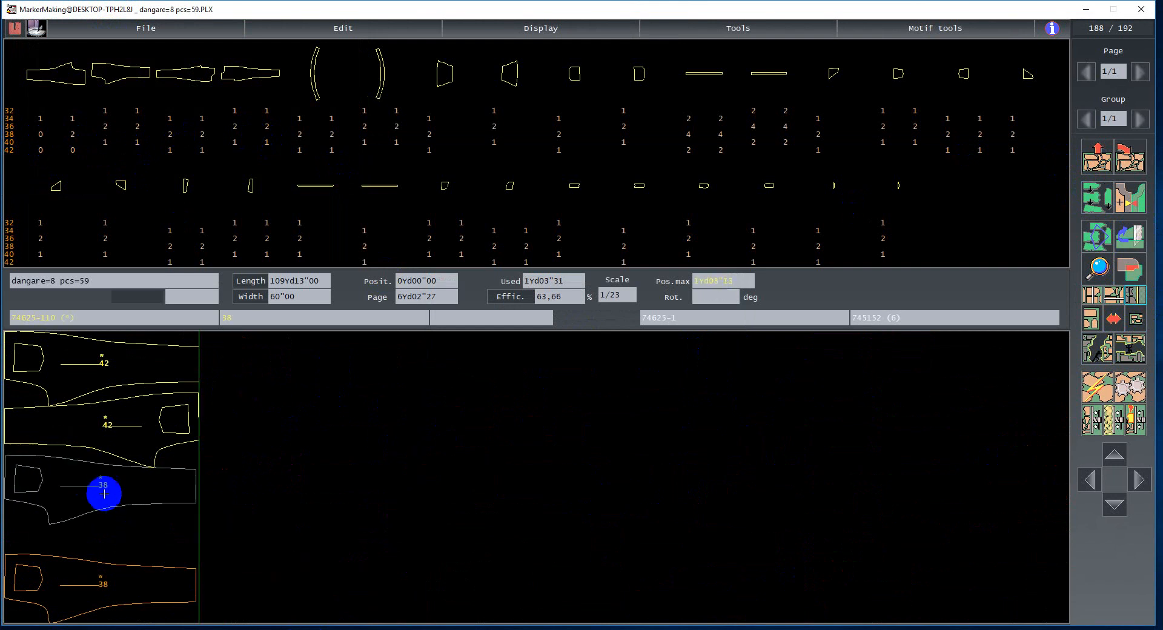
left_click(72, 132)
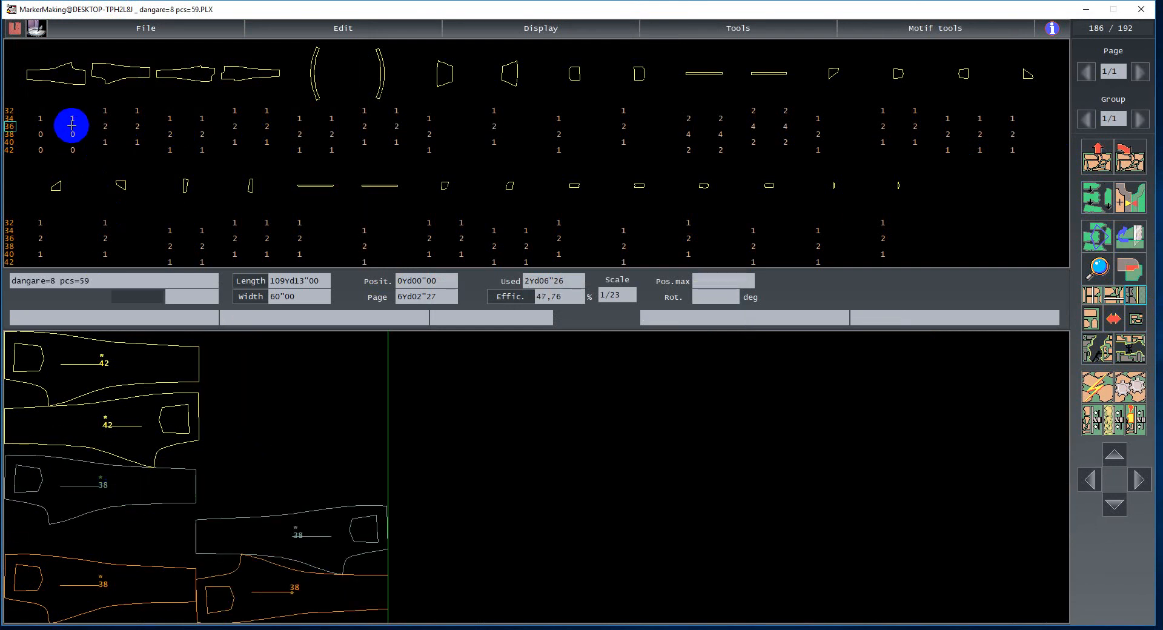
left_click(110, 140)
left_click(135, 140)
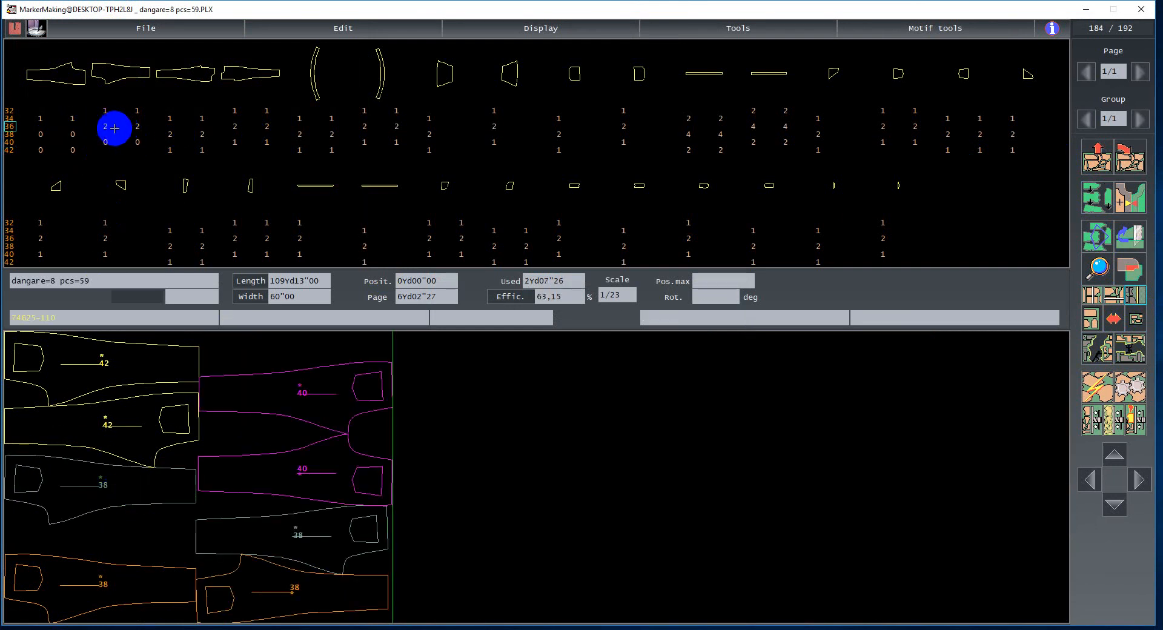
left_click(115, 128)
left_click(484, 590)
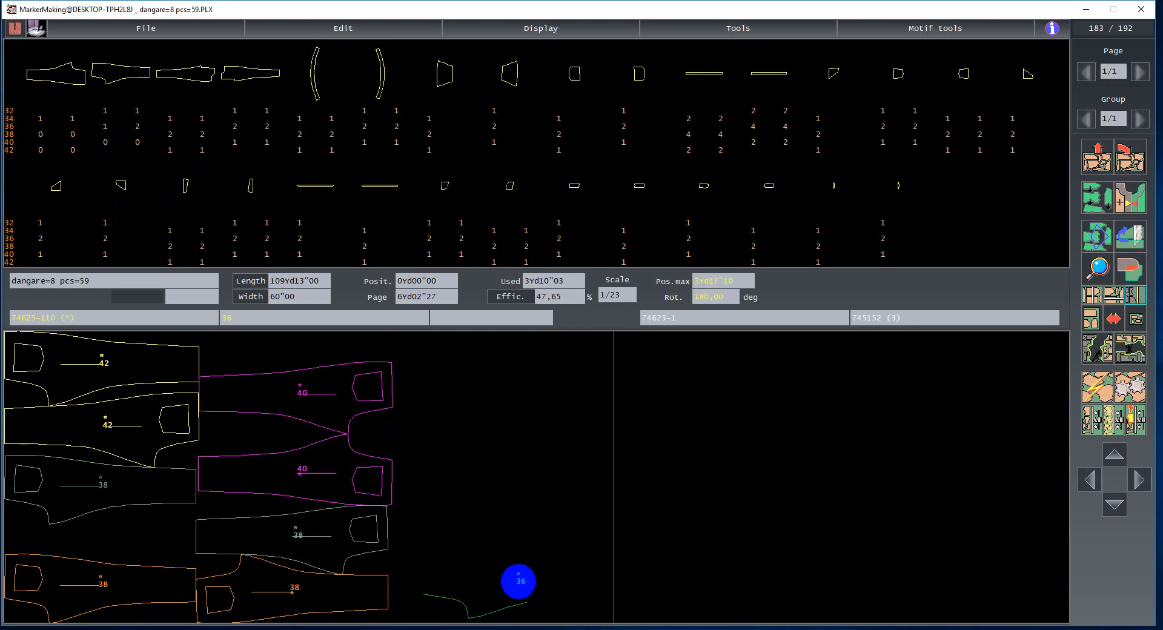
key("Delete")
- Save the short dangare=8 pcs=59 marker
key("ctrl+s")
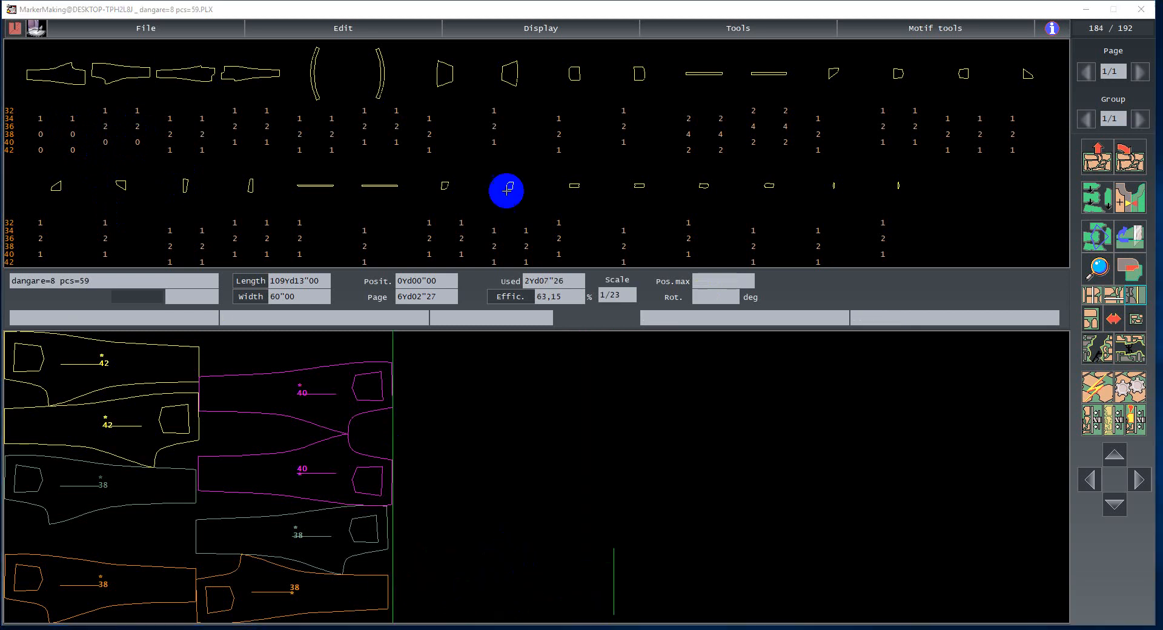
left_click(508, 190)
left_click(684, 348)
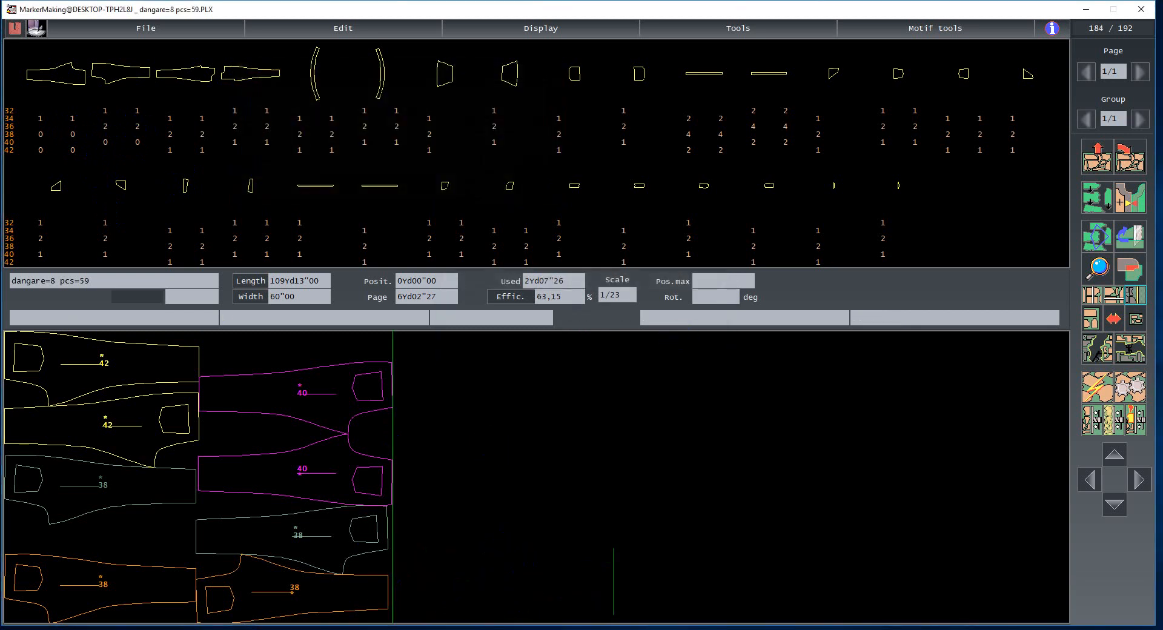
- Switch to the dangare=8 pcs marker and view its whole length at once
left_click(545, 613)
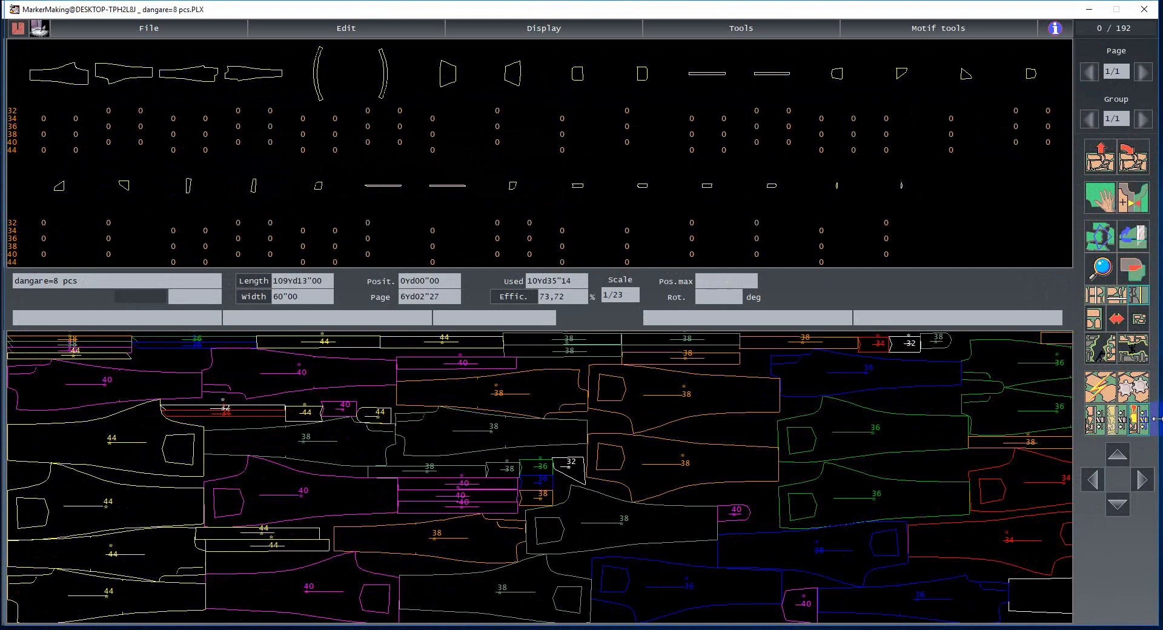
left_click(1136, 319)
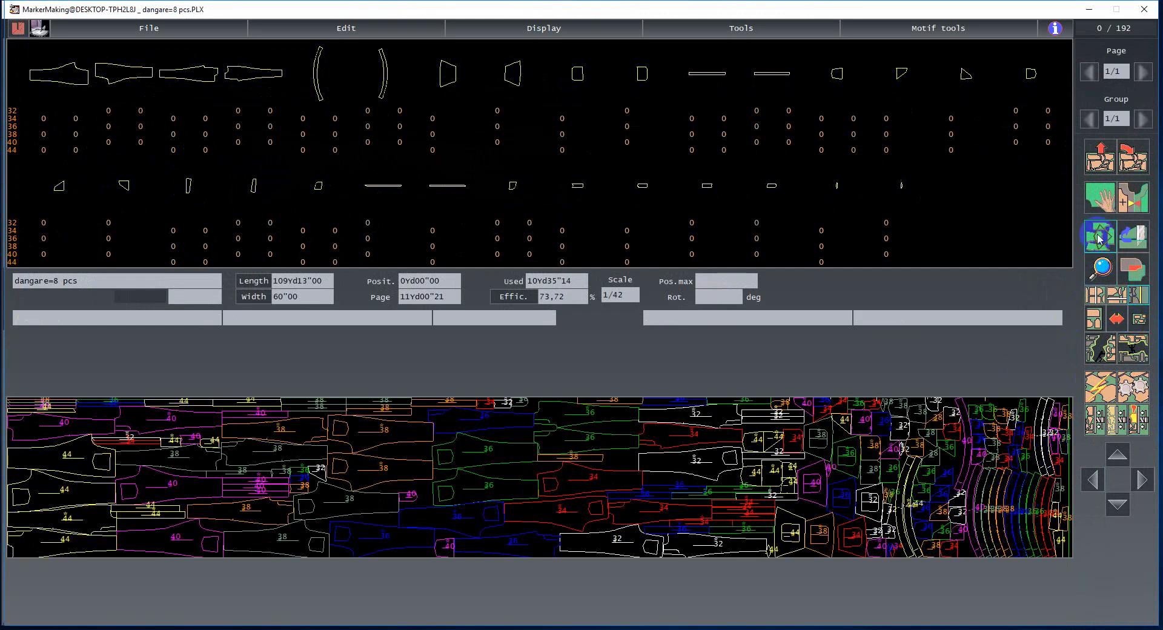
left_click(1122, 232)
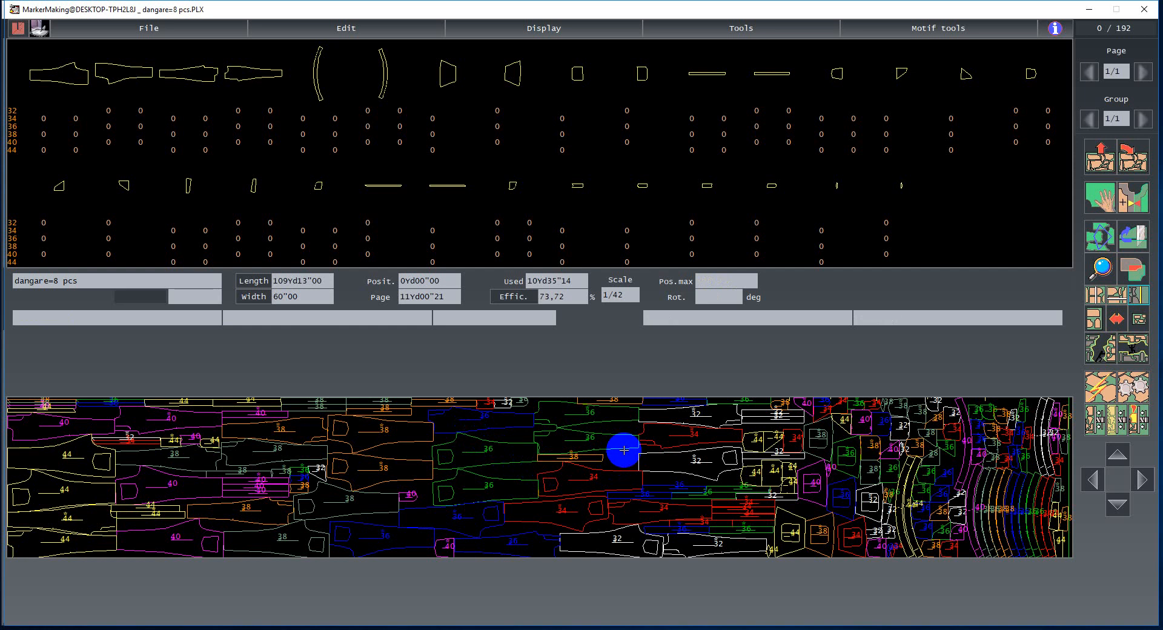
left_click(1098, 235)
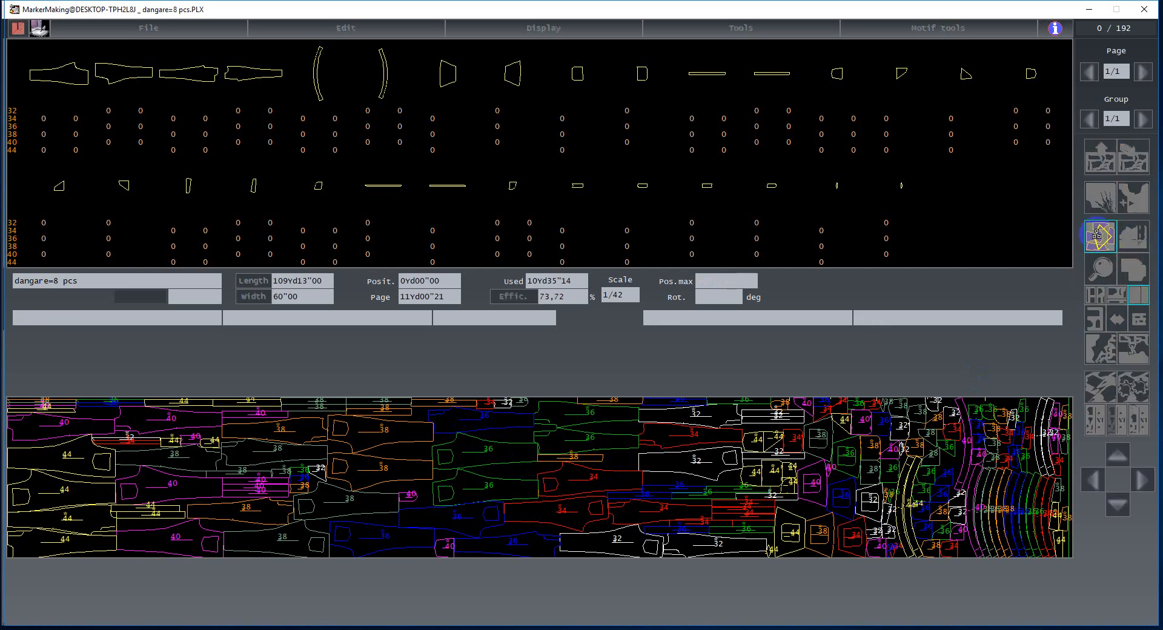
left_click(1100, 237)
left_click(1100, 236)
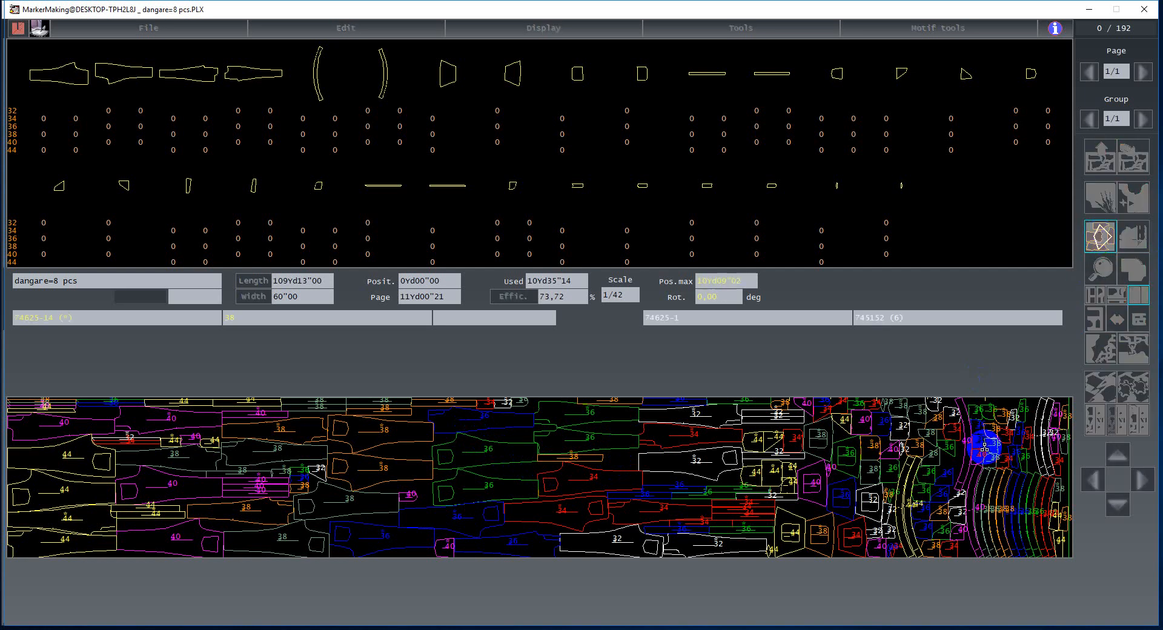
left_click(1081, 228)
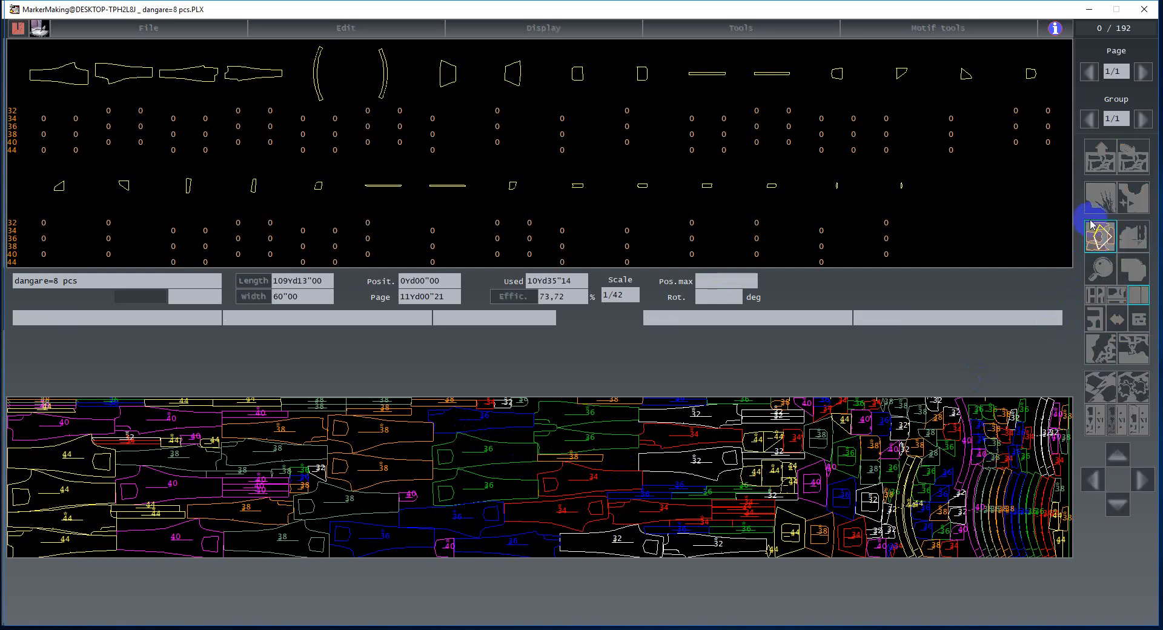
left_click(1091, 235)
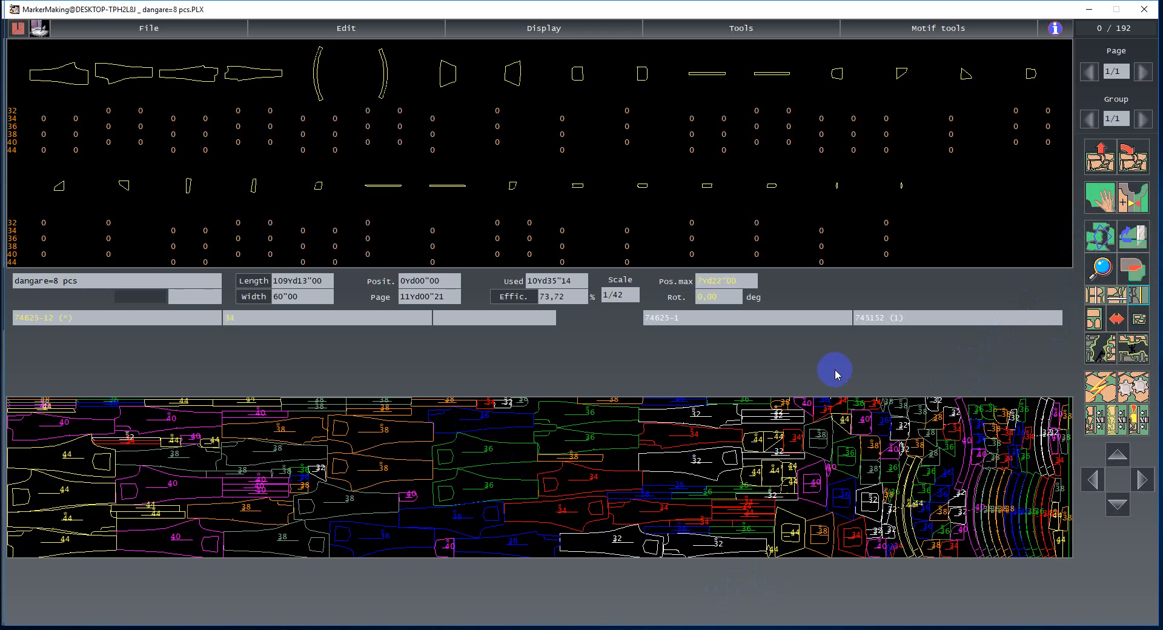
left_click(1101, 239)
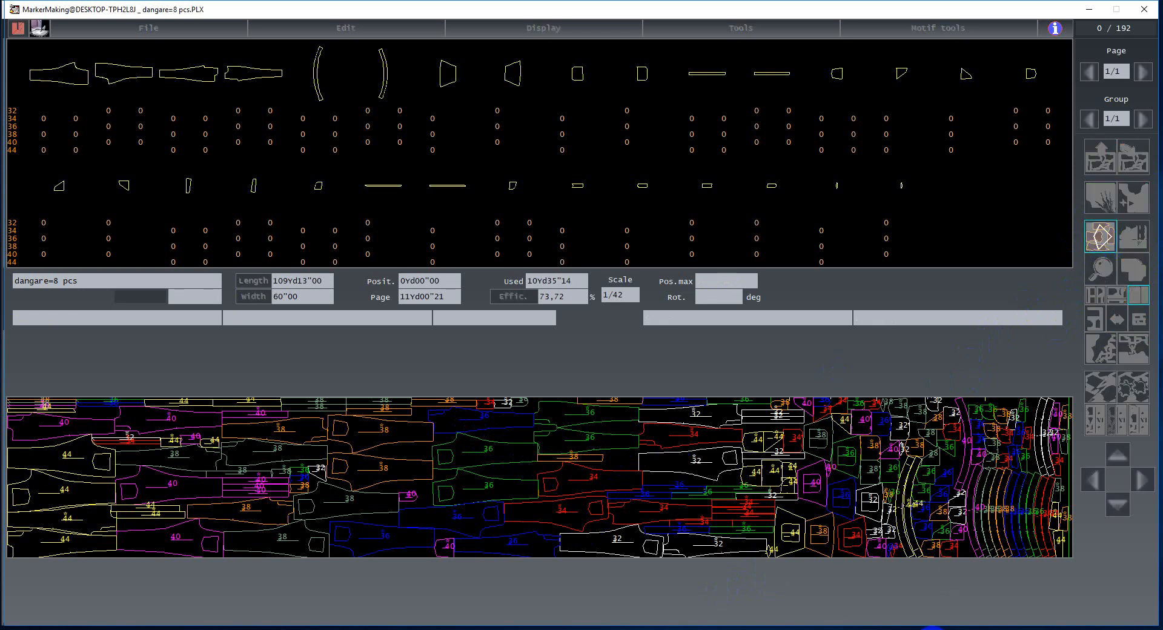
- Select the pieces from the middle of the marker to its end and return them to the piece tray
left_click(1007, 462)
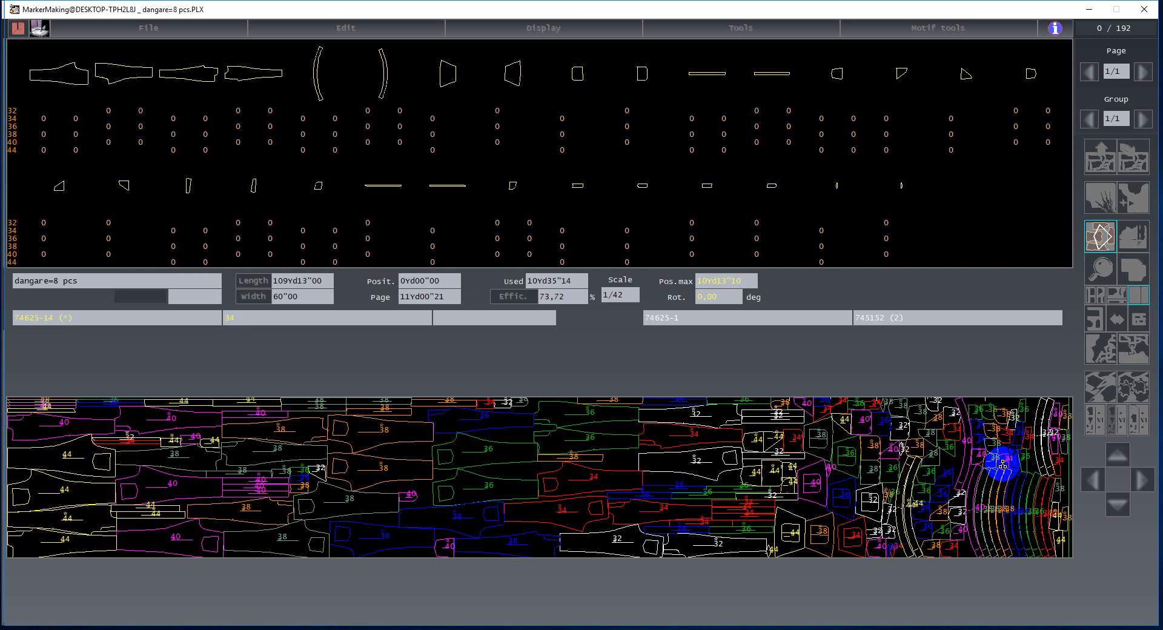
left_click(899, 479)
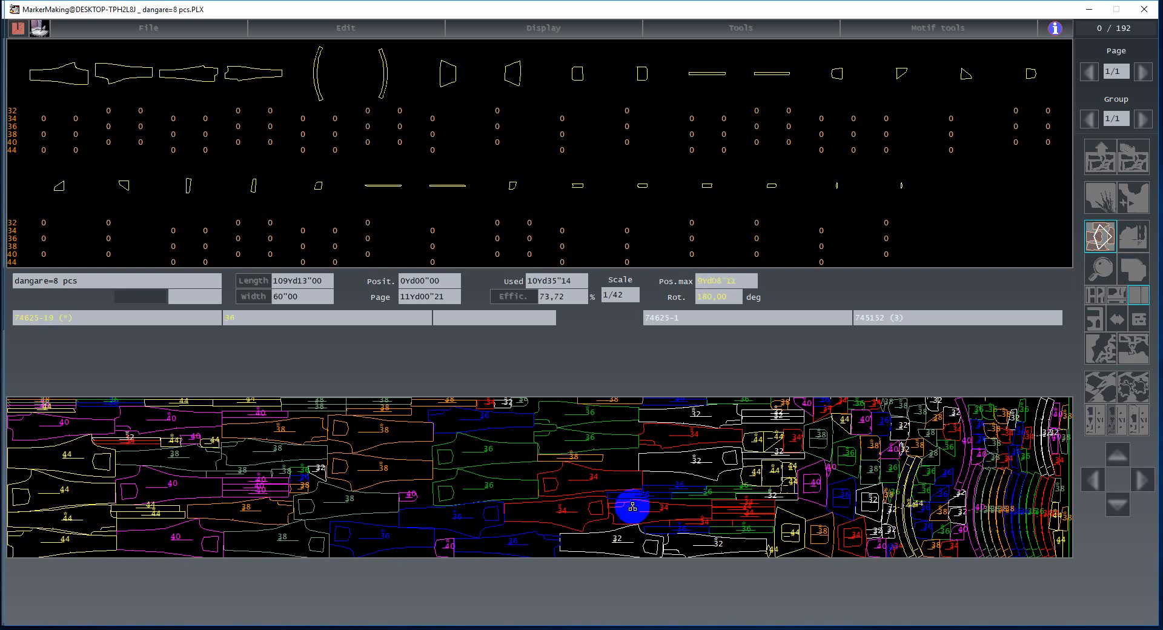
left_click_drag(484, 540, 470, 567)
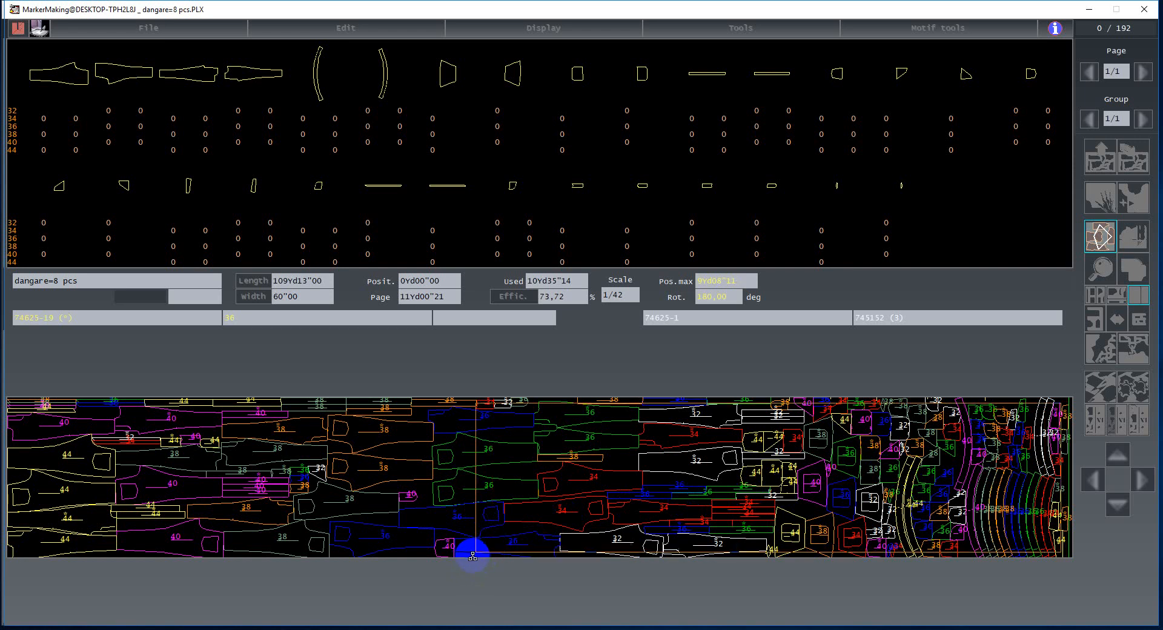
left_click(472, 557)
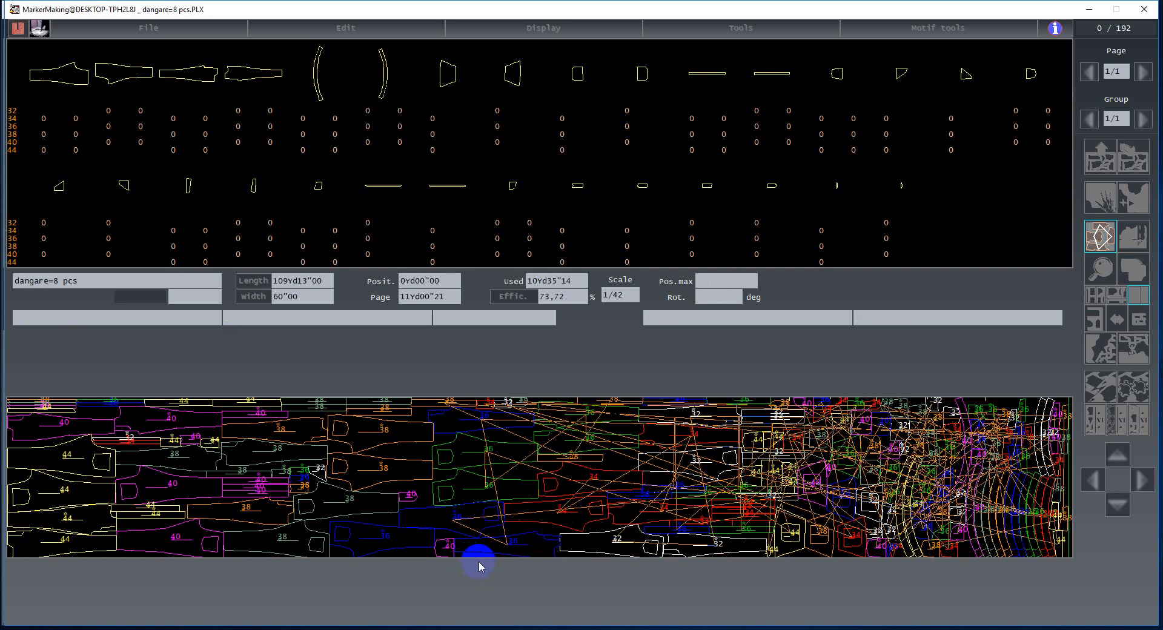
left_click(1101, 237)
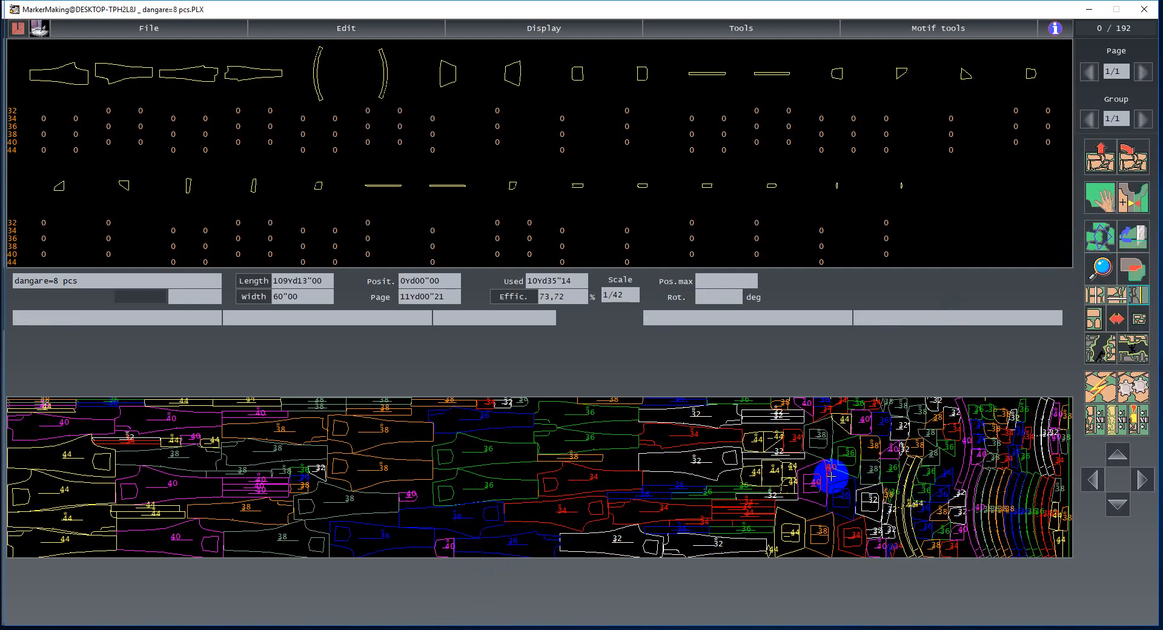
key("Delete")
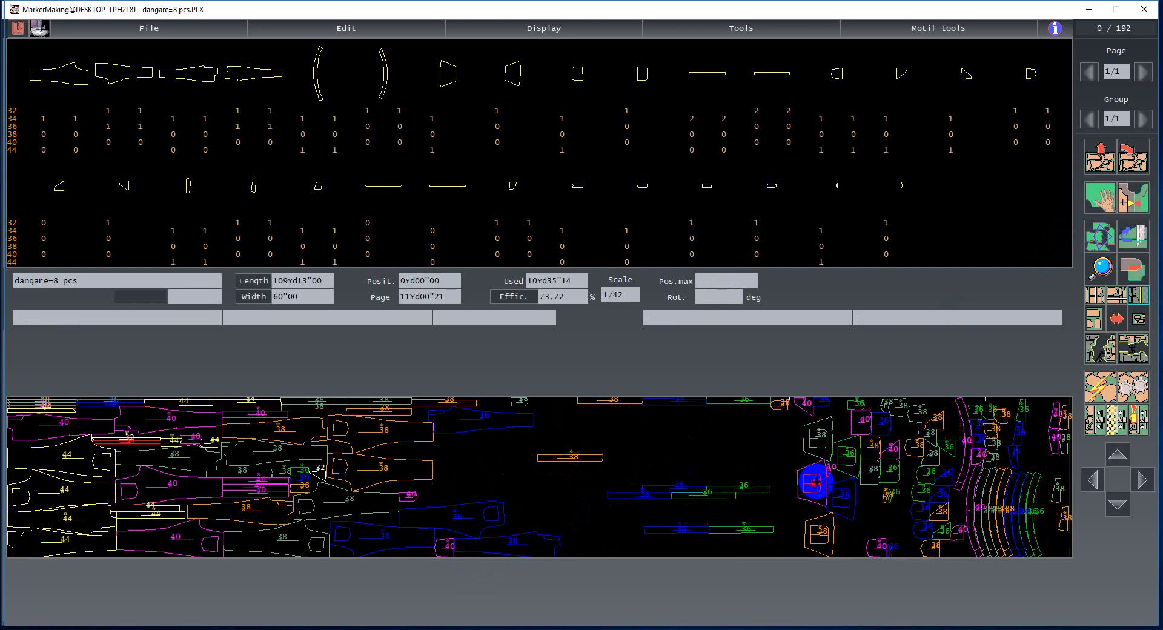
left_click(442, 544)
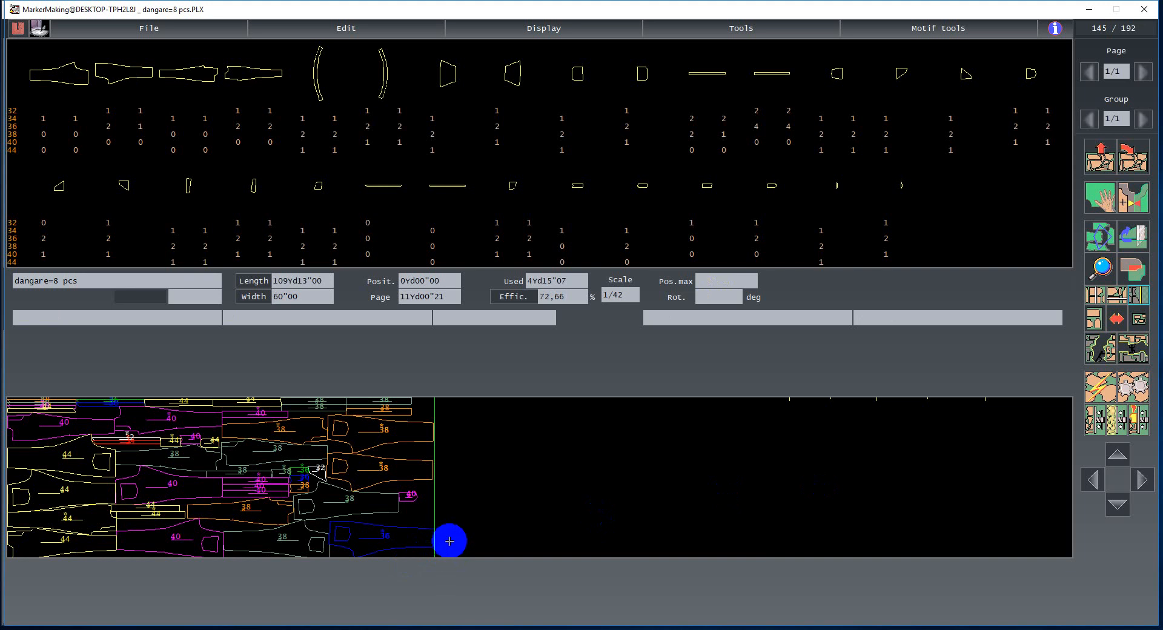
- Save the shortened dangare=8 pcs marker
key("ctrl+s")
left_click(514, 189)
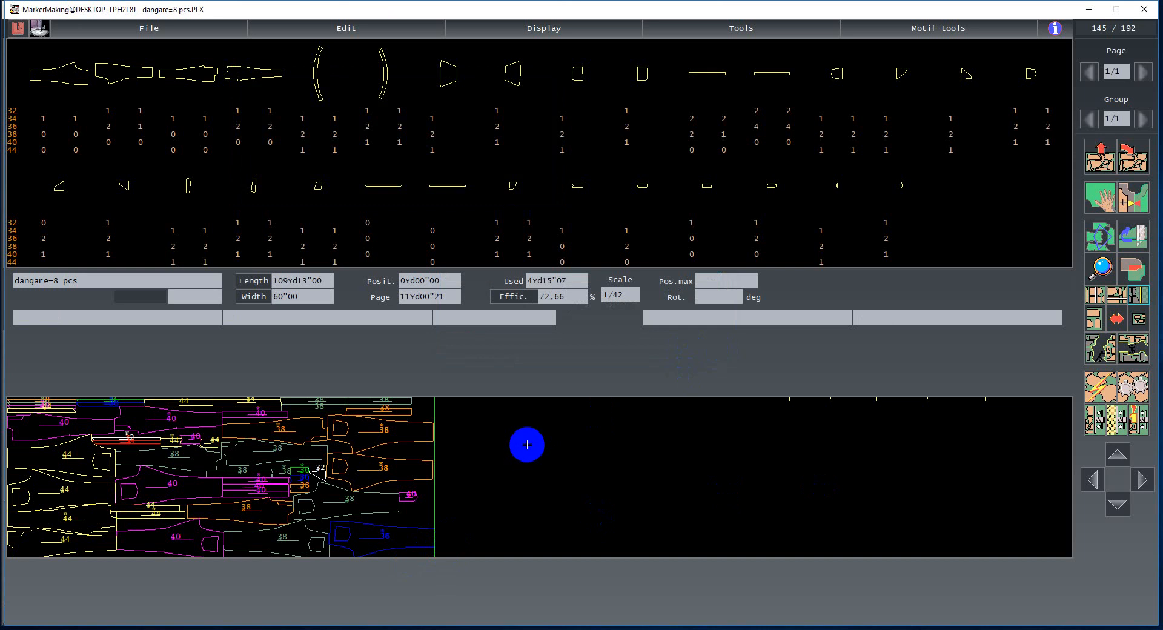
key("ctrl+s")
left_click(509, 190)
left_click(688, 343)
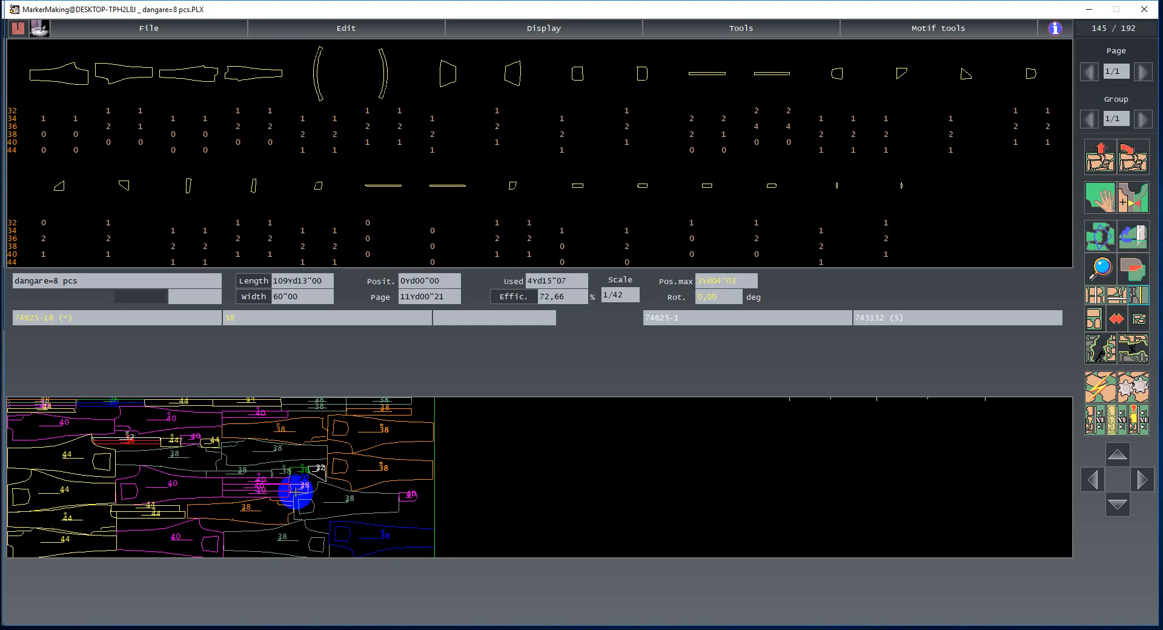
- Use Marker addition to append the dangare=8 pcs=59 marker from the elvi long folder to the current marker
left_click(737, 28)
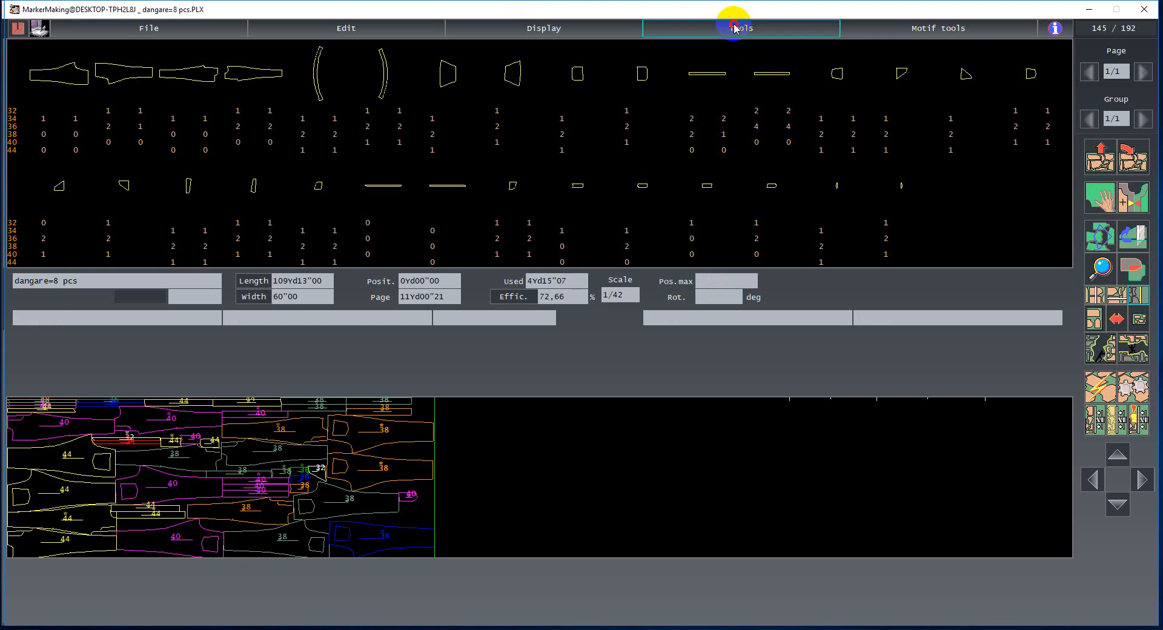
left_click(700, 199)
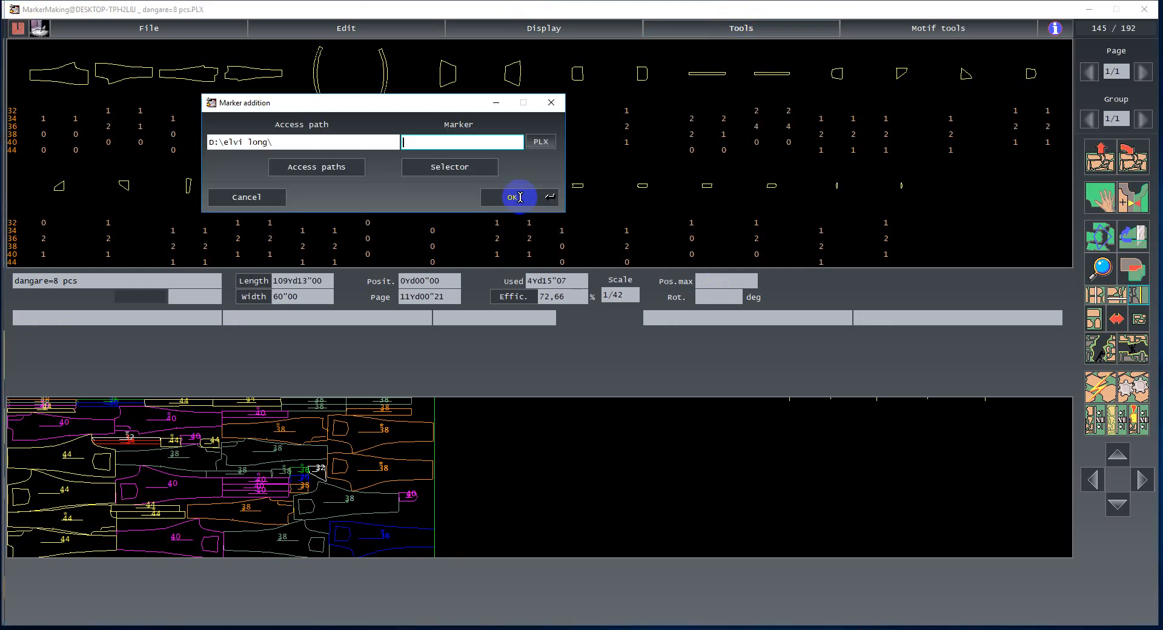
left_click(441, 162)
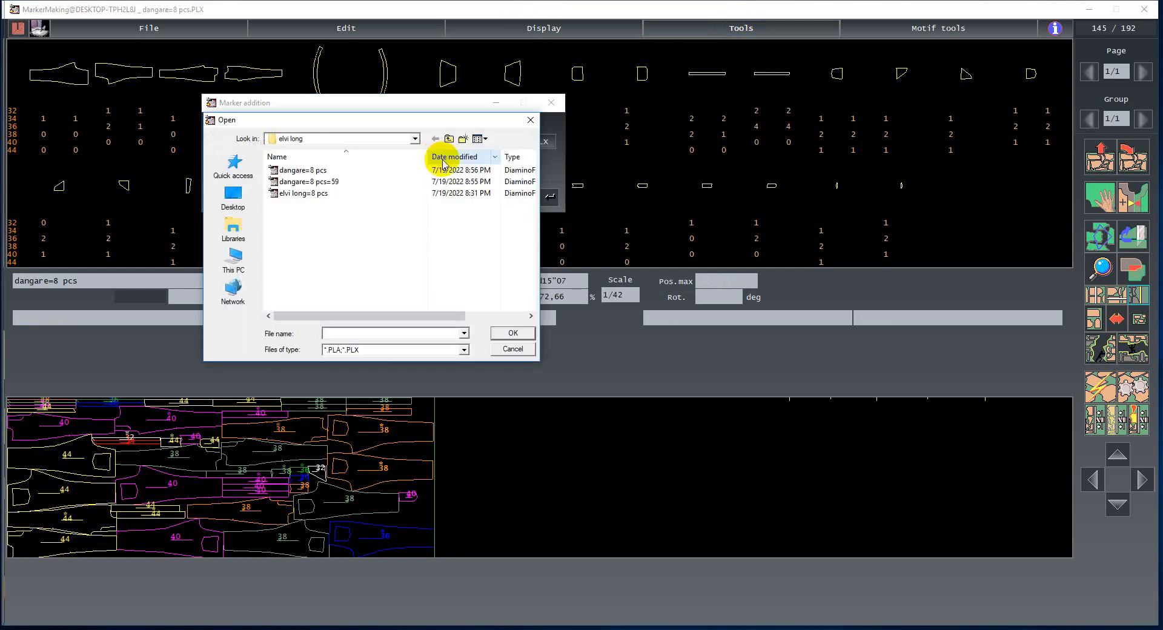
left_click(321, 181)
left_click(513, 333)
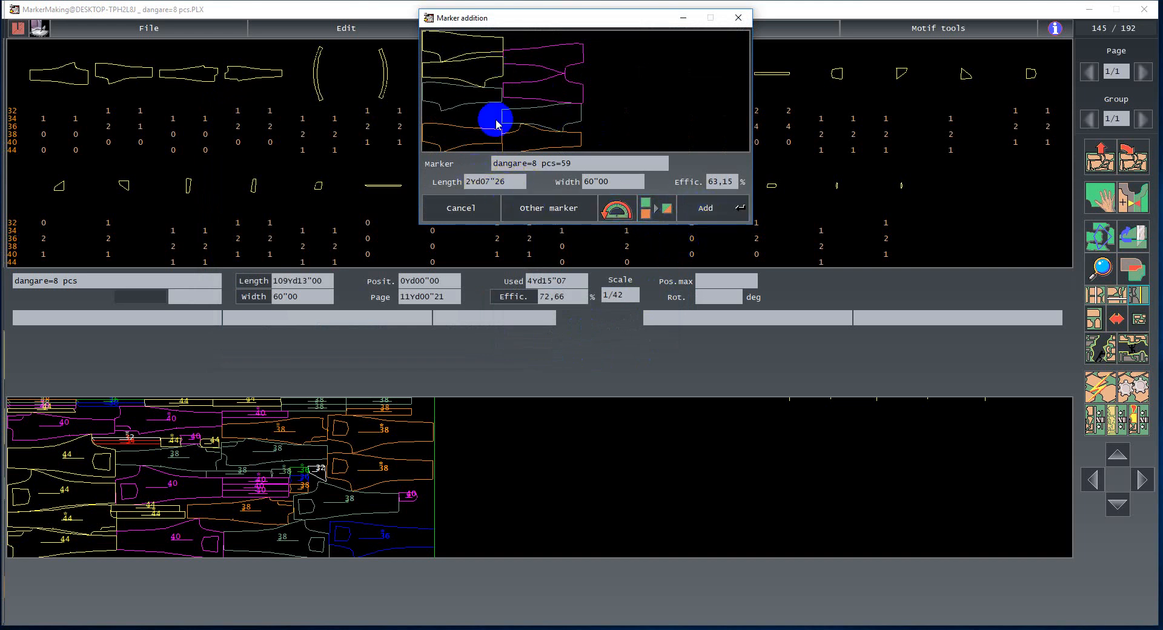
left_click(706, 209)
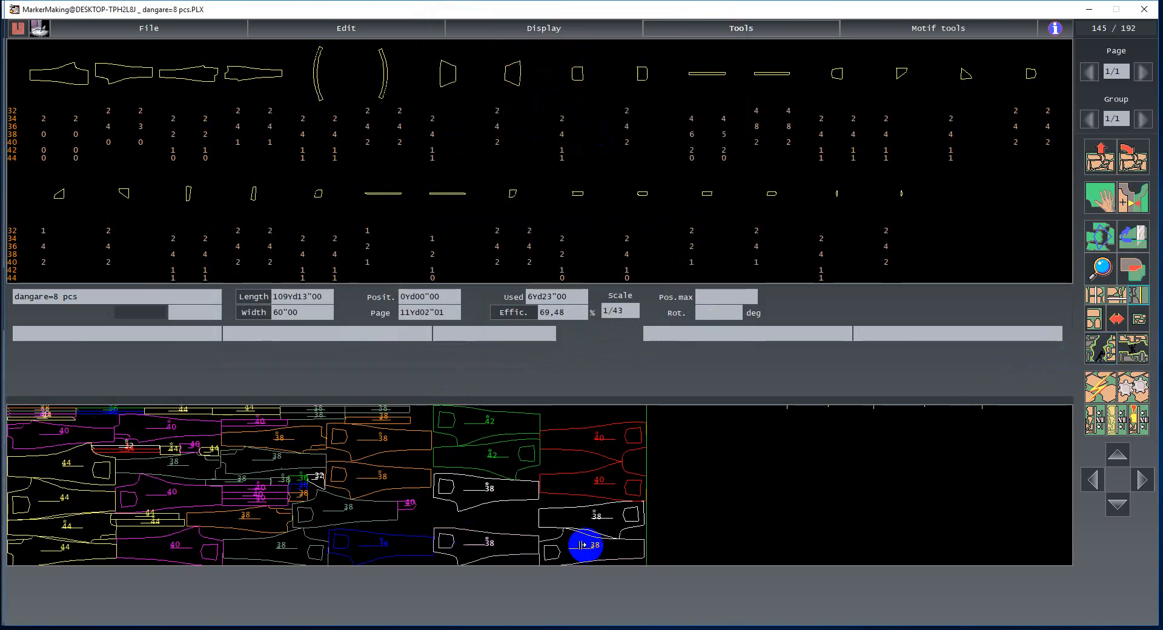
- Slice the marker where the appended pieces begin, using a gap value of 126 (1/32 in)
left_click(435, 549)
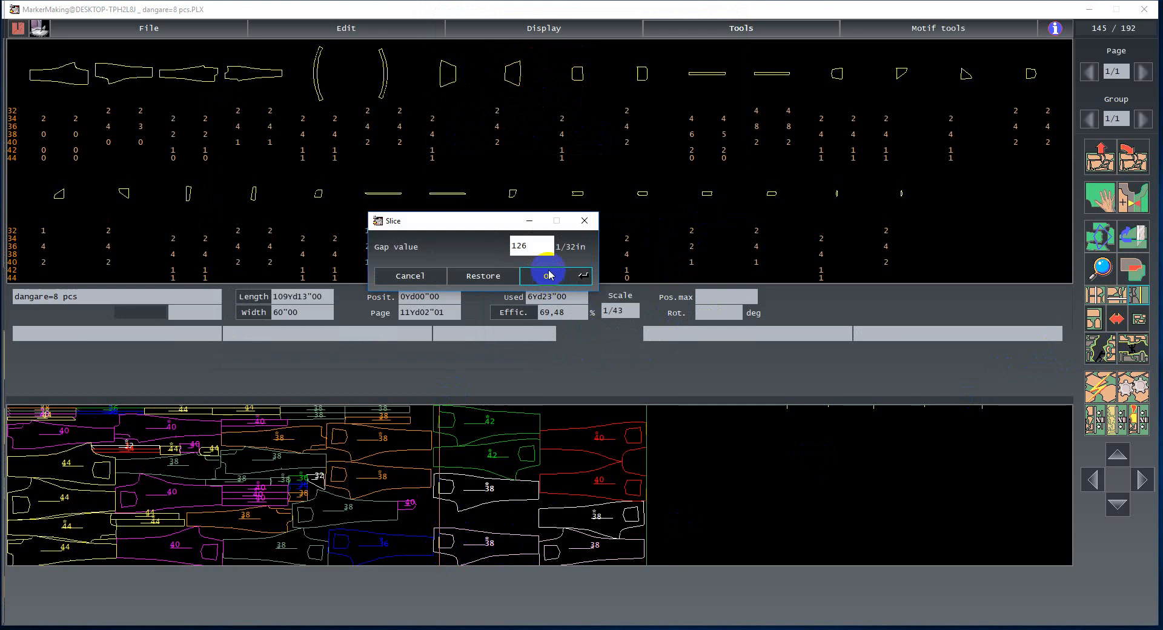
left_click(551, 277)
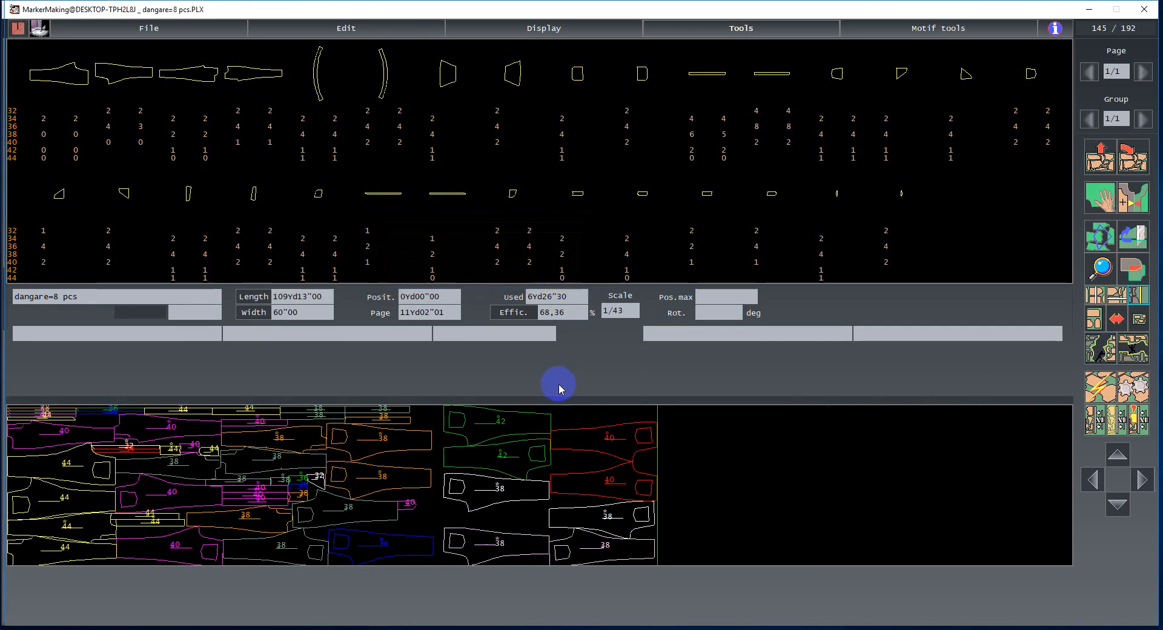
left_click(507, 191)
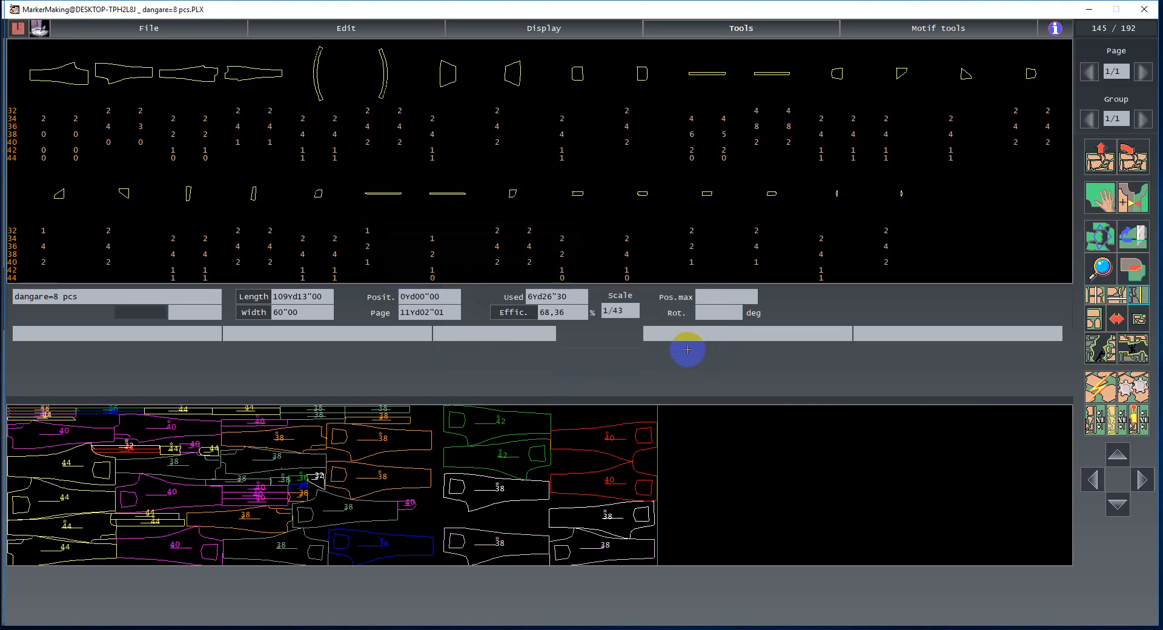
- Save the combined dangare=8 pcs marker, overwriting the existing file
key("ctrl+s")
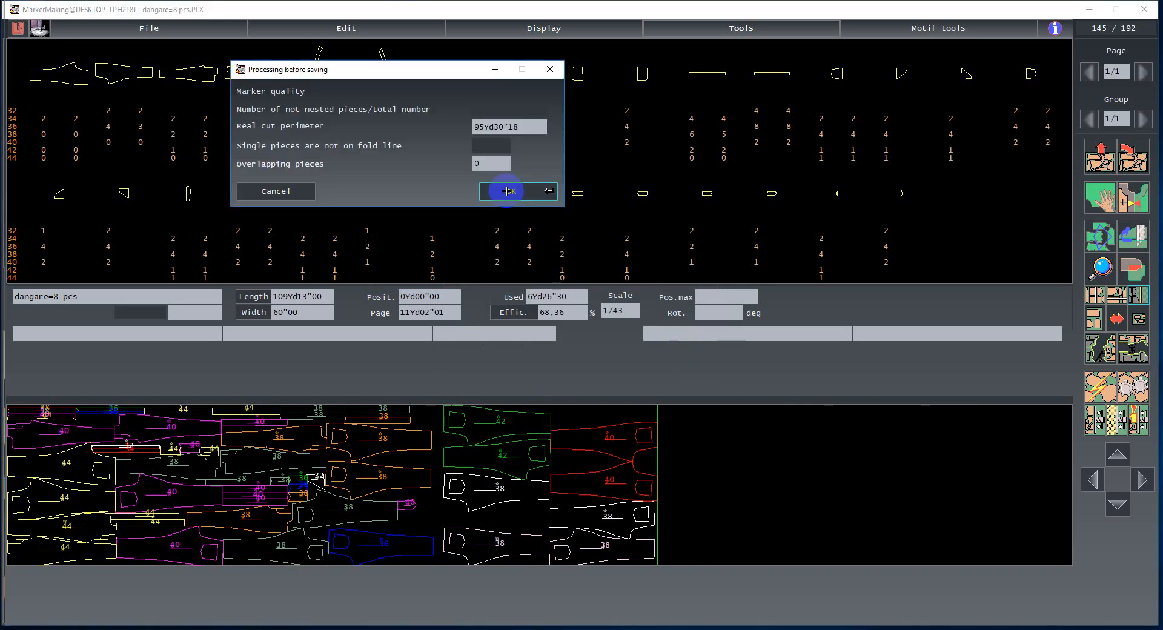
left_click(509, 191)
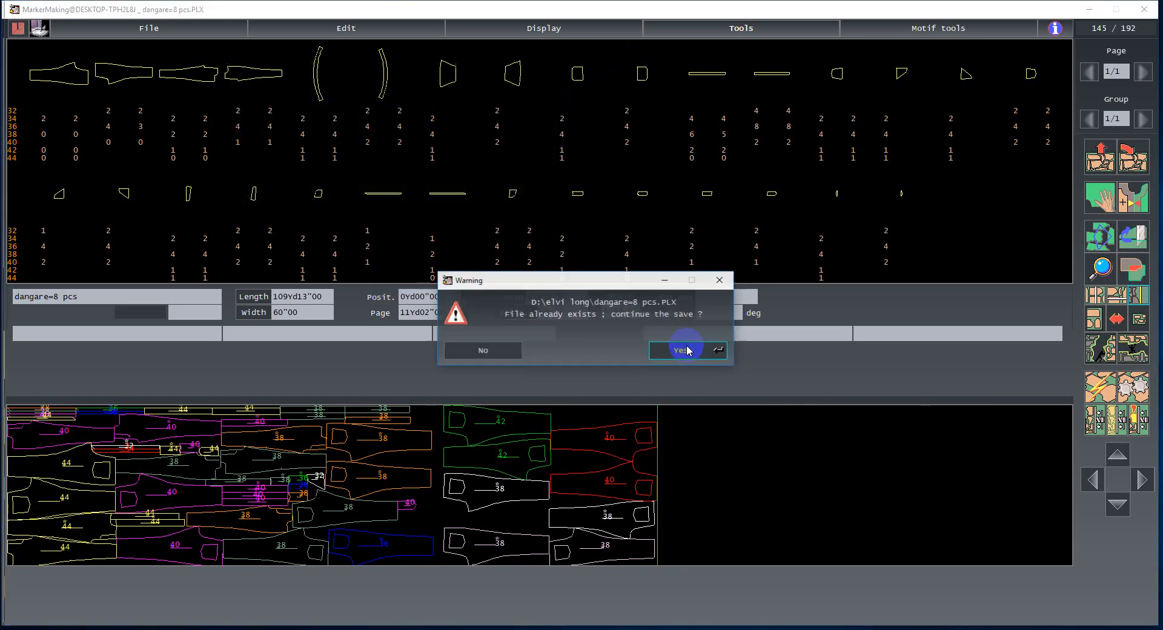
left_click(682, 347)
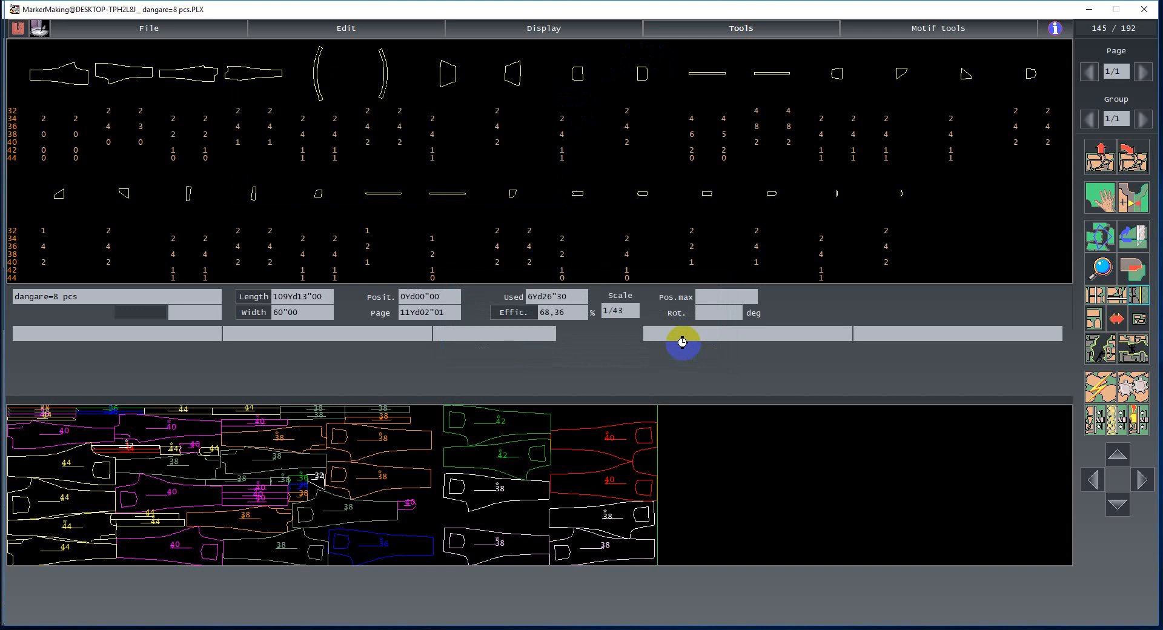
key("ctrl+s")
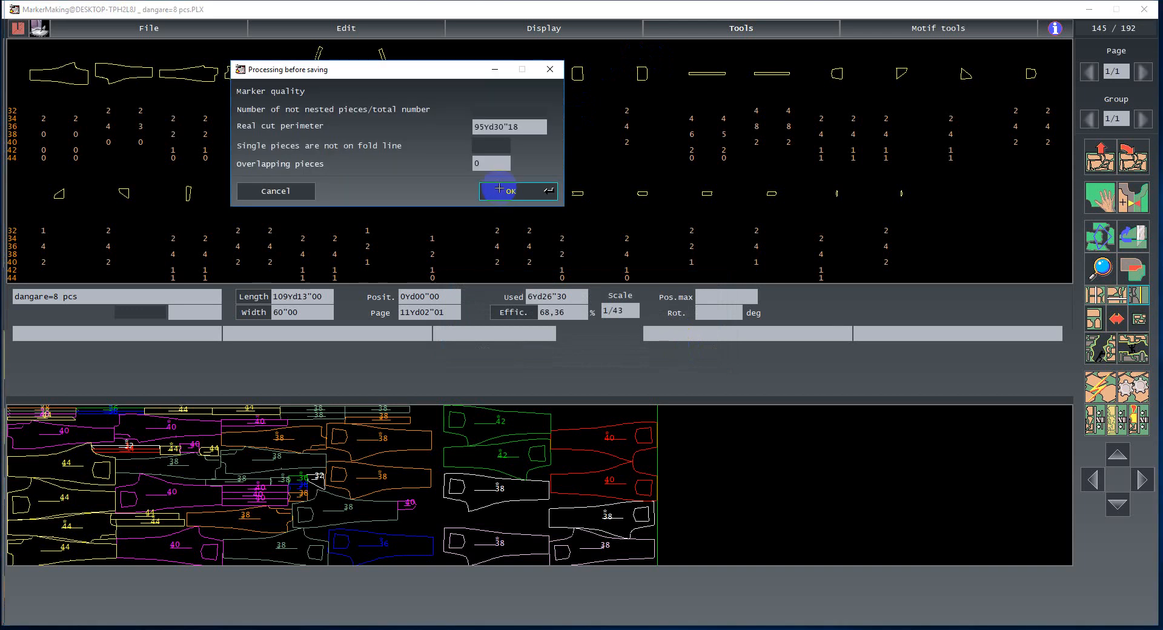
left_click(498, 190)
left_click(686, 350)
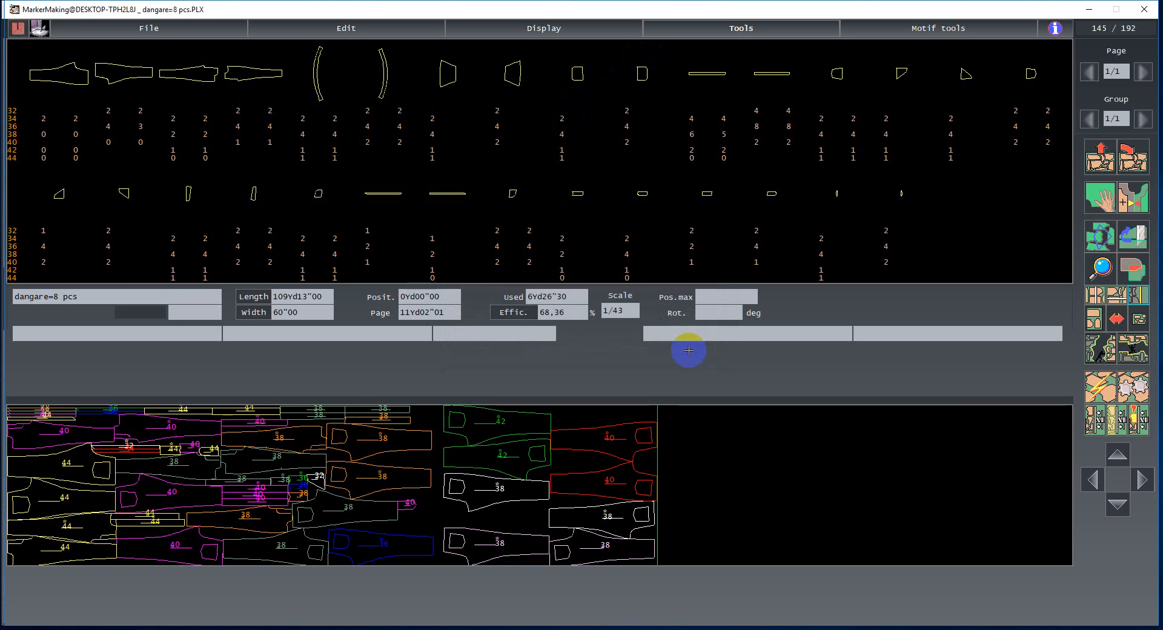
left_click(551, 629)
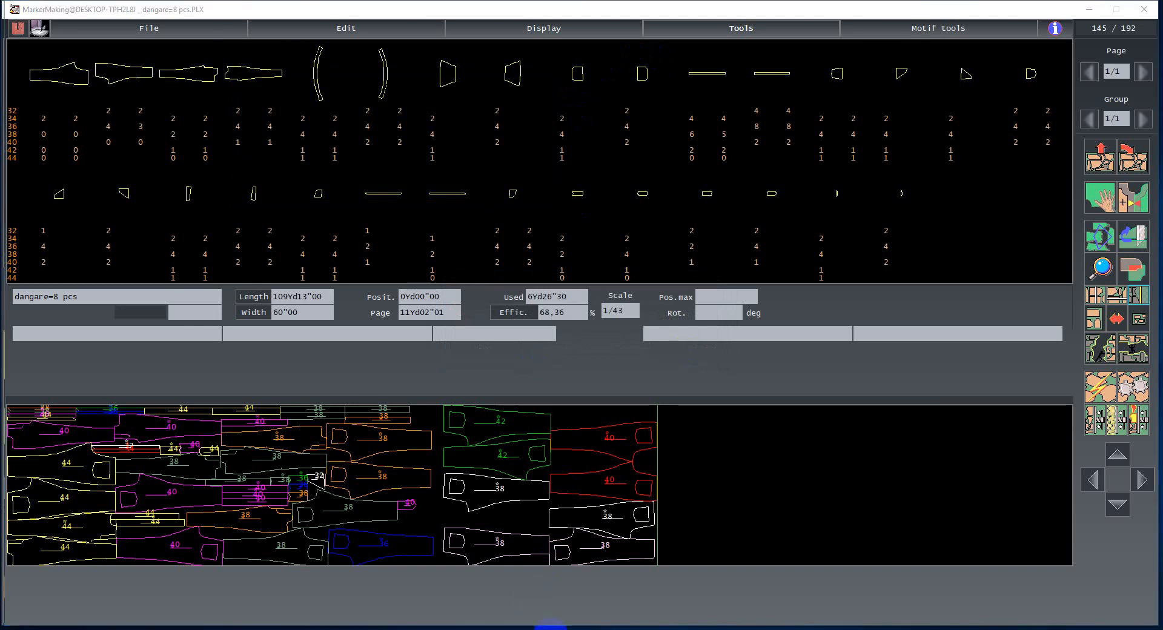